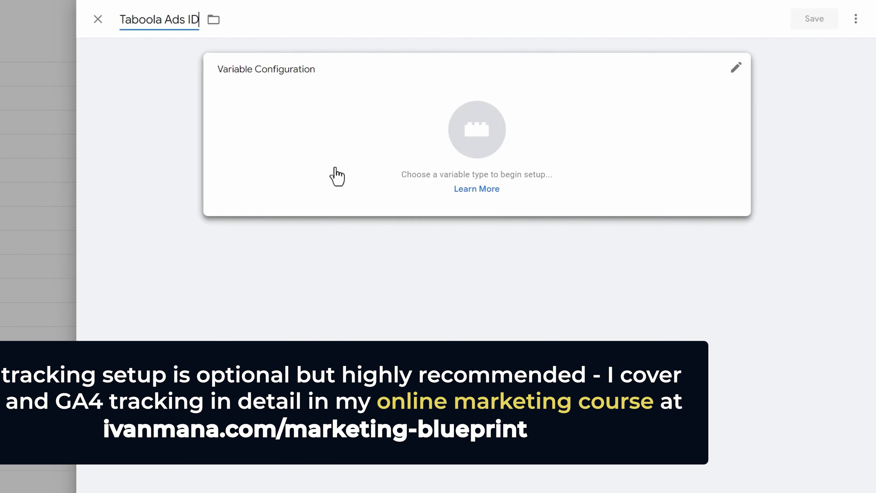
# Make the Taboola Ads ID variable a Constant holding the Taboola account ID, and save both the variable and the base code tag.
pyautogui.click(336, 176)
pyautogui.scroll(-2, 645, 362)
pyautogui.scroll(-2, 638, 431)
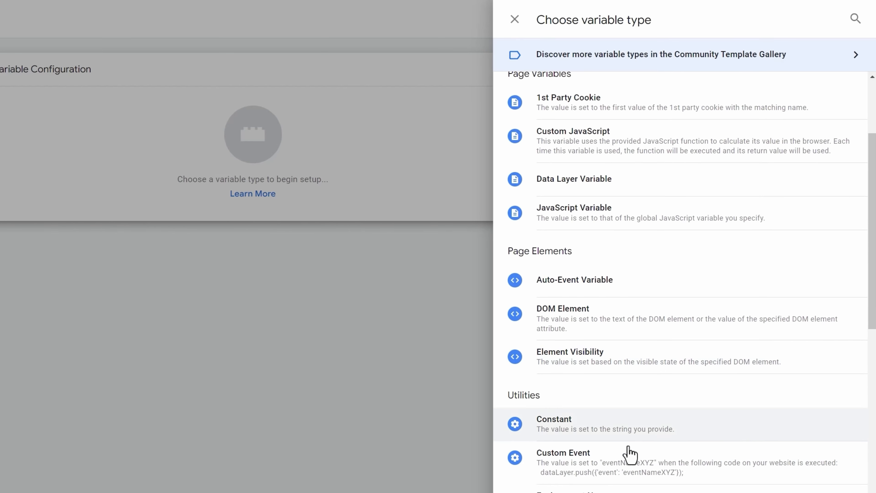
pyautogui.click(580, 436)
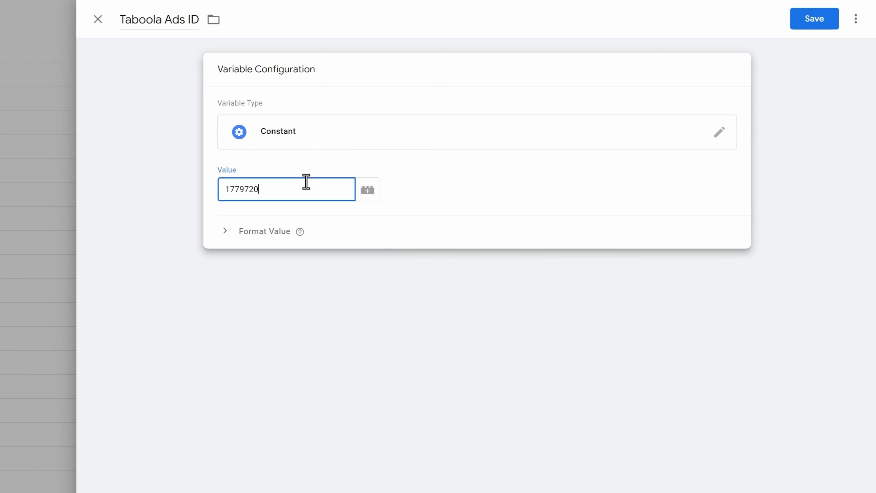
pyautogui.write('1779720')
pyautogui.click(806, 25)
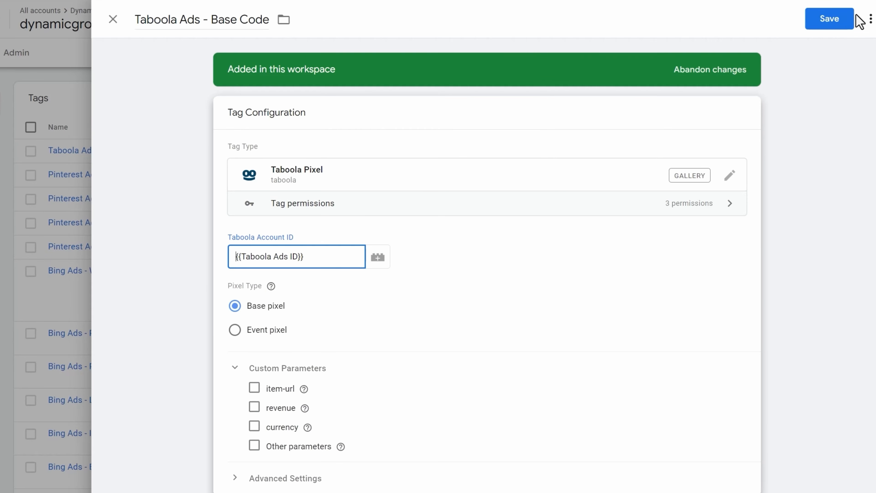
pyautogui.click(831, 24)
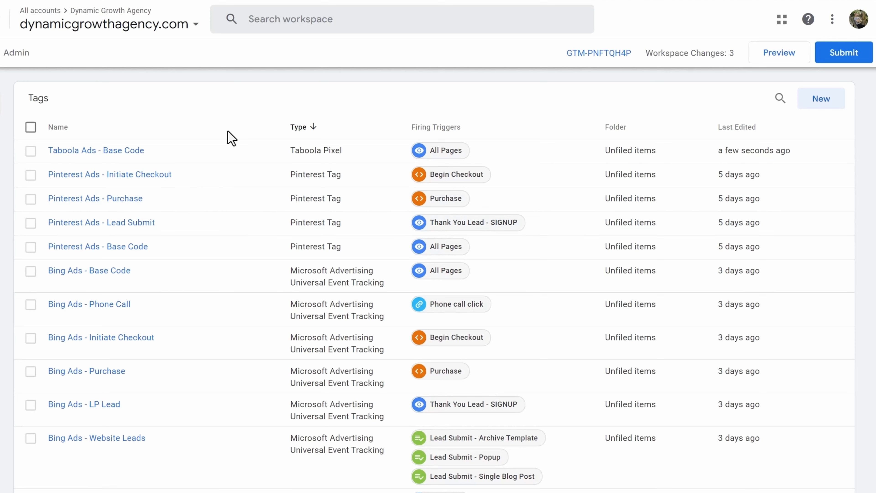
# Create a new tag named "Taboola Ads - Purchase" that fires on the Purchase custom event trigger.
pyautogui.scroll(-5, 332, 244)
pyautogui.scroll(-13, 317, 251)
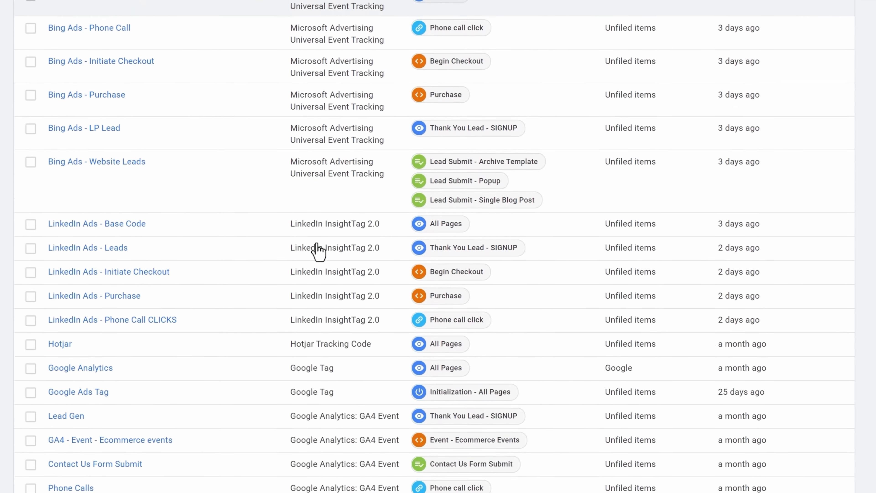
pyautogui.scroll(18, 245, 430)
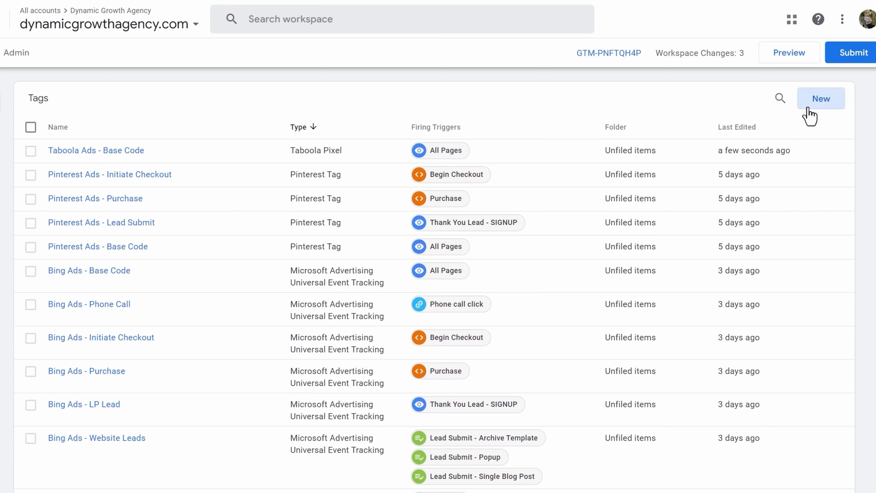
pyautogui.click(816, 105)
pyautogui.click(166, 18)
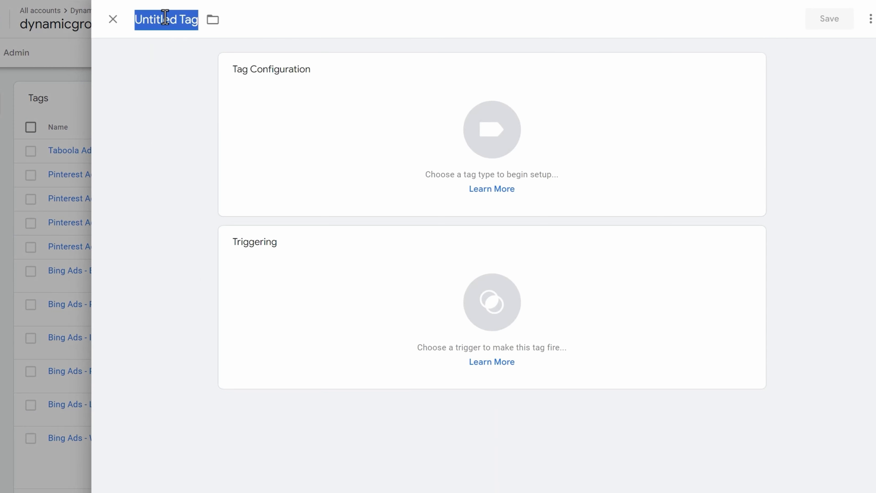
pyautogui.write('Taboola Ads - Purchase')
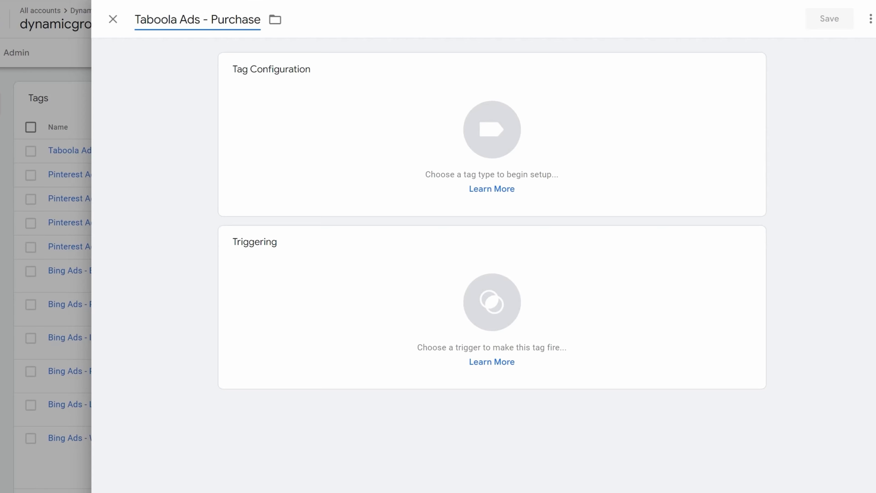
pyautogui.click(352, 298)
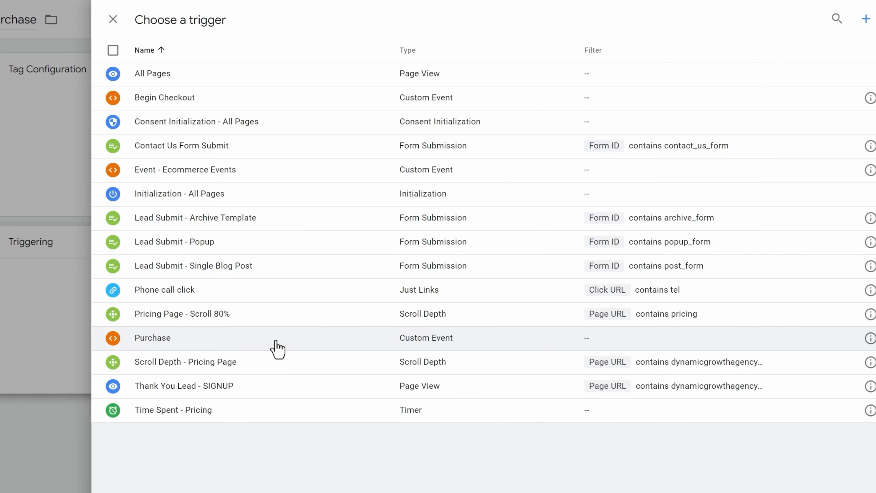
pyautogui.click(277, 345)
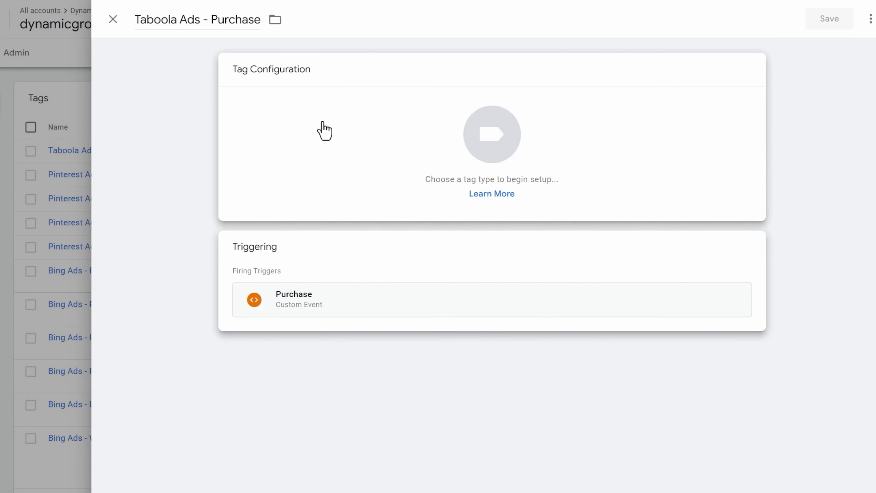
# Set the purchase tag's type to Taboola Pixel and its Taboola Account ID to the Taboola Ads ID variable.
pyautogui.click(323, 131)
pyautogui.scroll(-3, 674, 379)
pyautogui.click(585, 401)
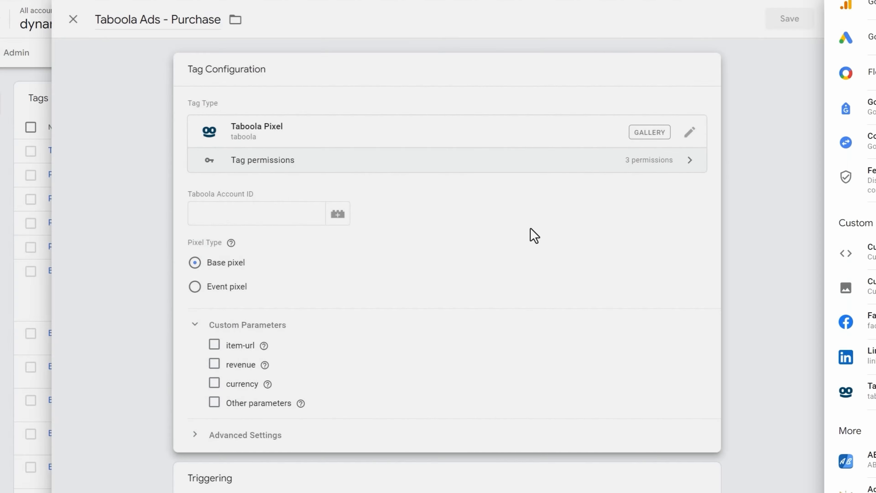
pyautogui.click(381, 214)
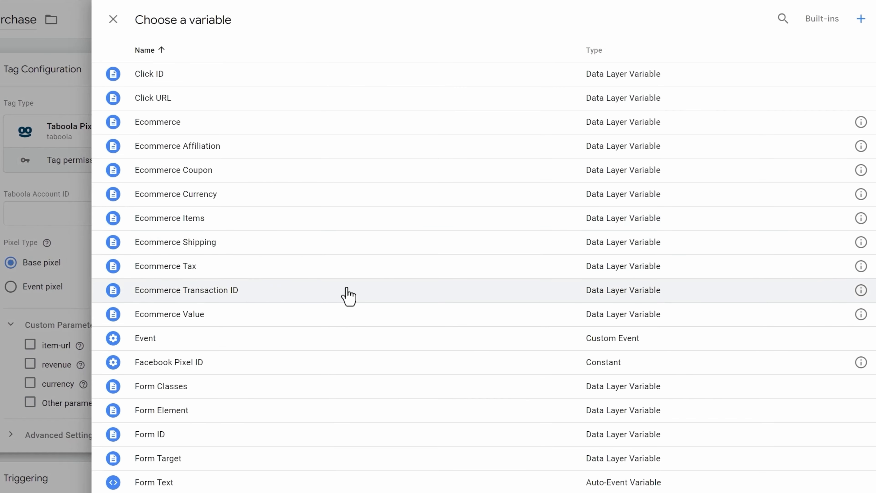
pyautogui.scroll(-5, 346, 295)
pyautogui.scroll(-8, 339, 296)
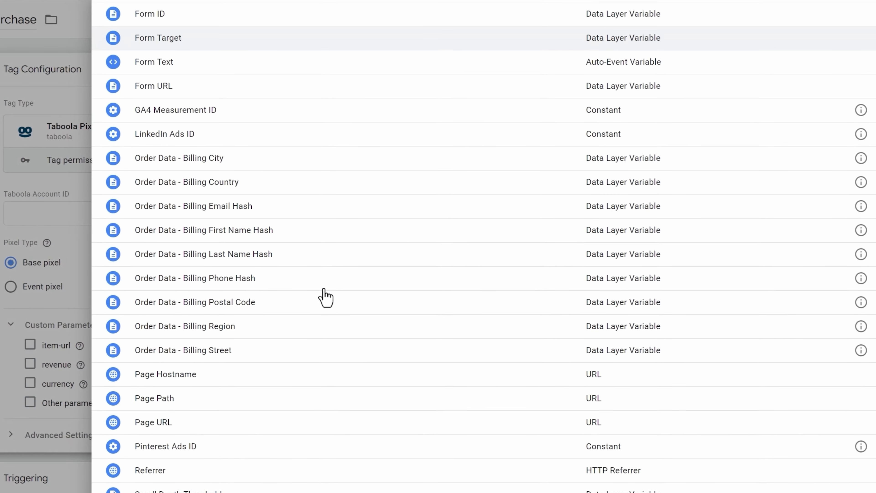
pyautogui.click(177, 468)
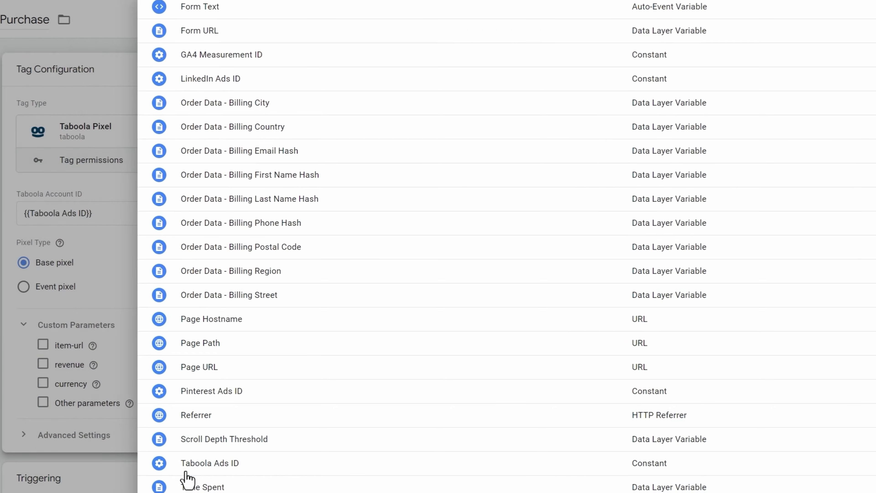
# Make the purchase tag an Event pixel with the event name make_purchase.
pyautogui.click(234, 287)
pyautogui.scroll(-3, 366, 333)
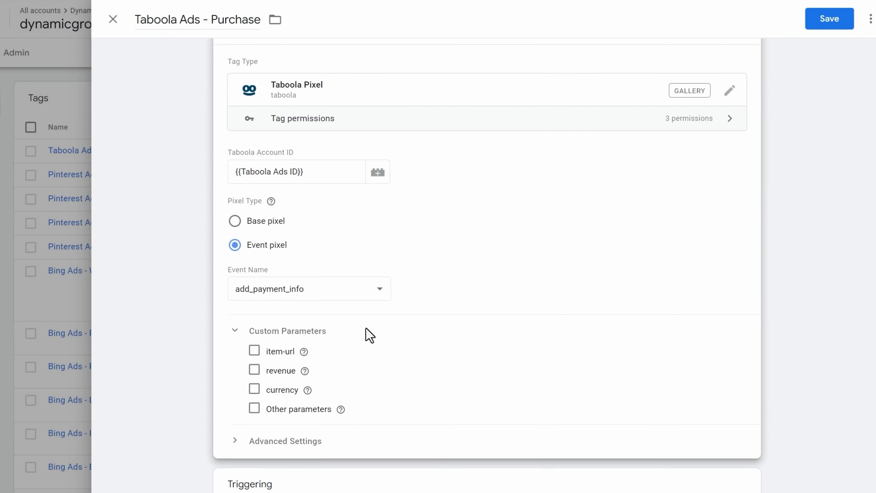
pyautogui.click(281, 224)
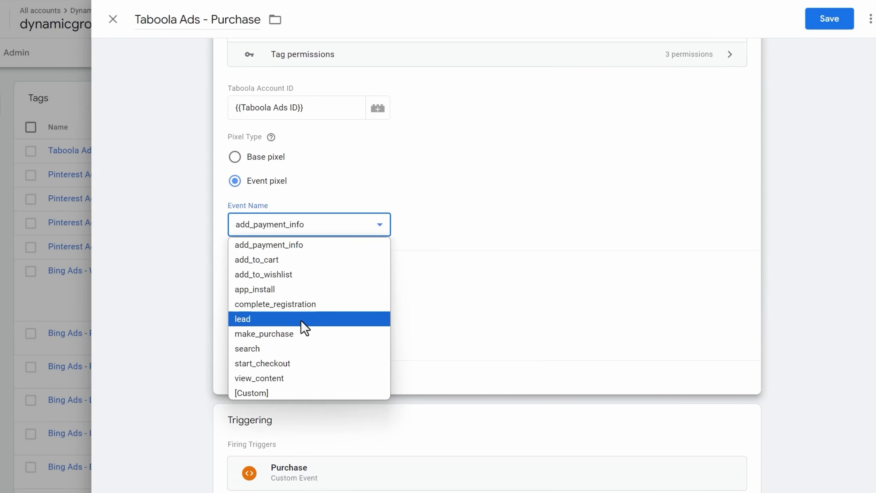
pyautogui.click(327, 334)
# Add the revenue parameter with the Ecommerce Value variable and currency with Ecommerce Currency, and save the purchase tag.
pyautogui.click(255, 306)
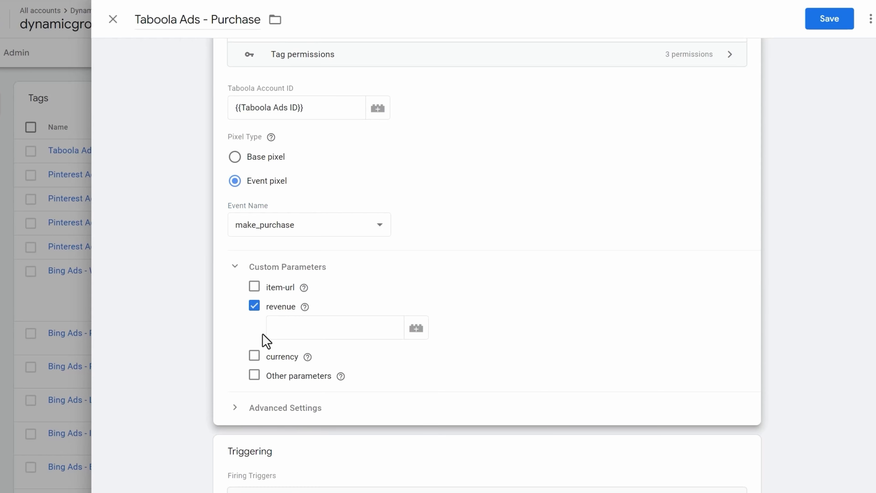
pyautogui.click(255, 356)
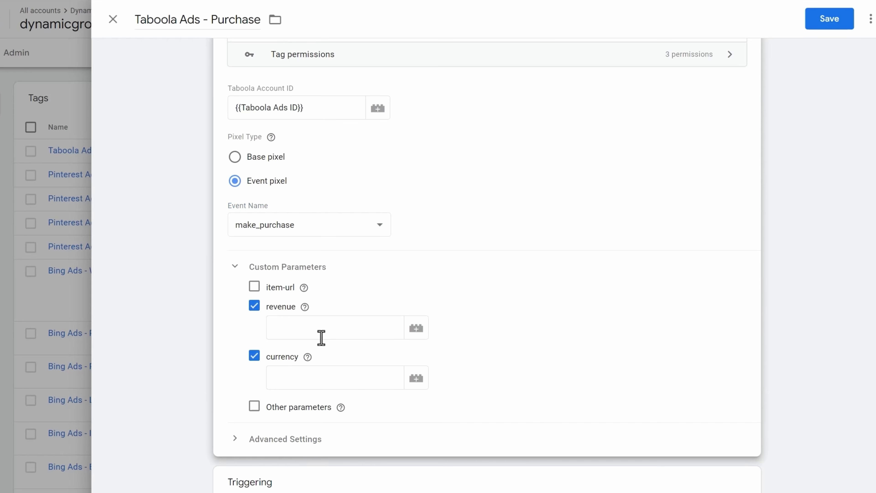
pyautogui.click(412, 330)
pyautogui.scroll(-2, 385, 278)
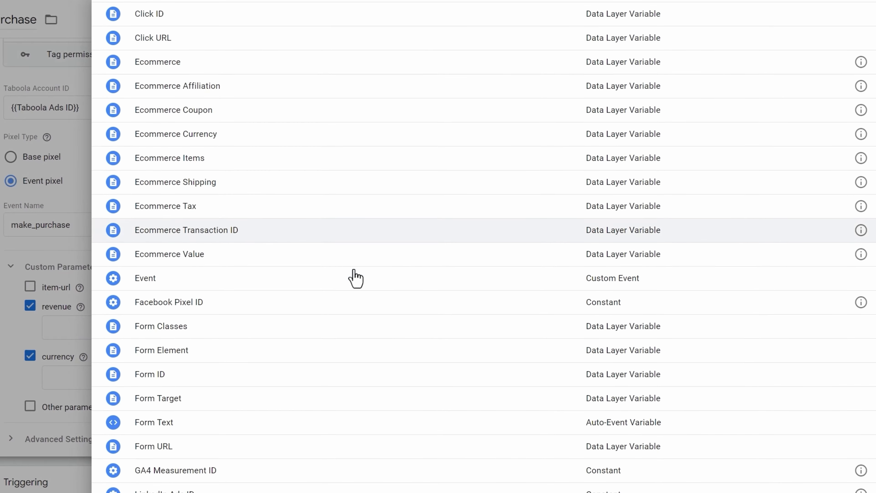
pyautogui.click(199, 263)
pyautogui.click(416, 380)
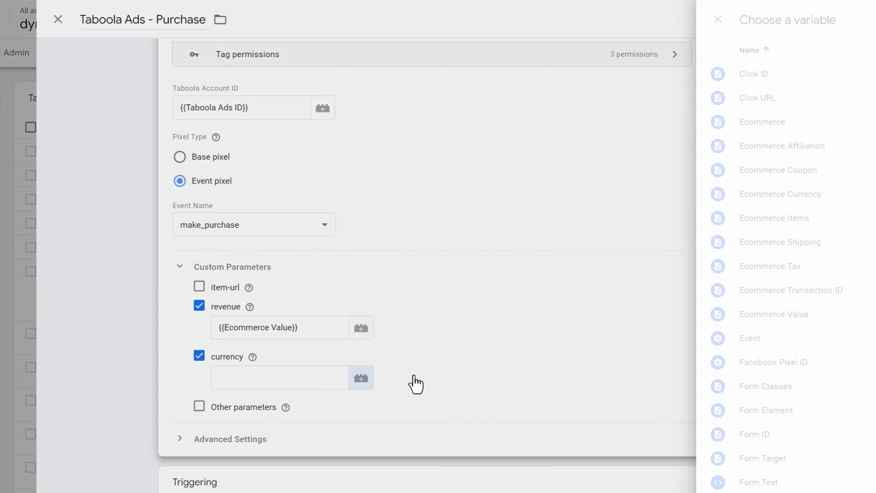
pyautogui.click(216, 203)
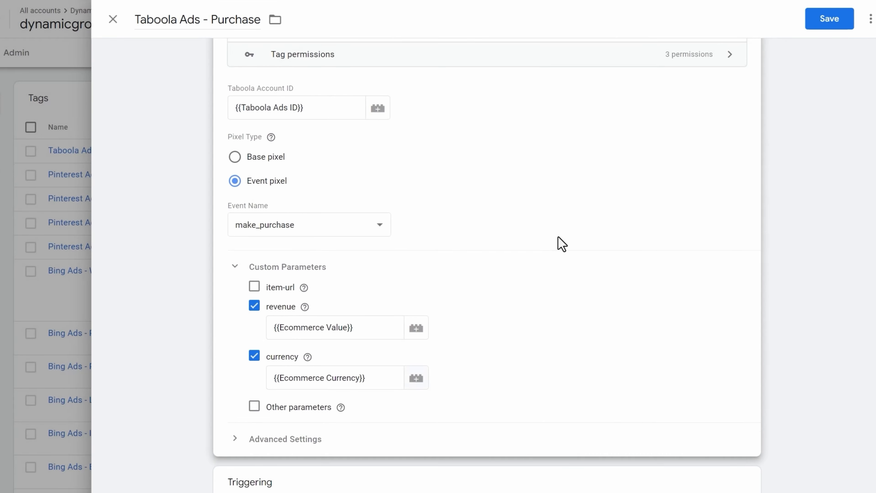
pyautogui.scroll(3, 561, 242)
pyautogui.click(848, 21)
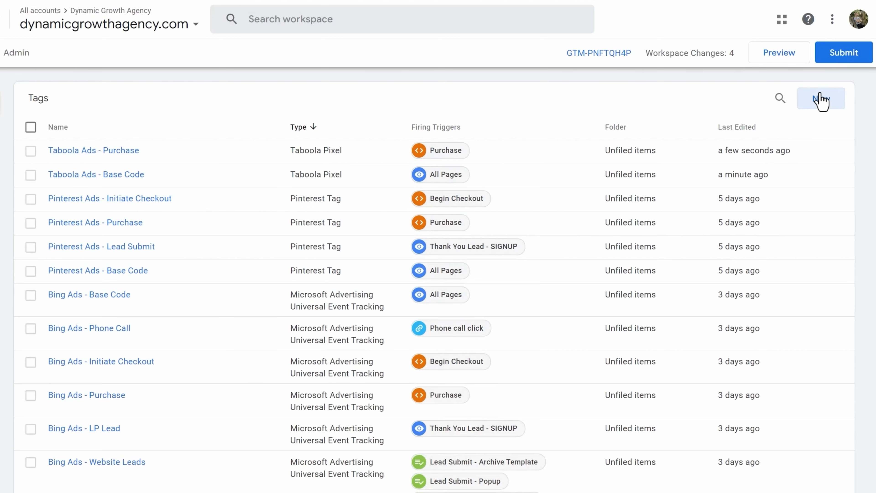
# Create a new tag named "Taboola Ads - Initiate Checkout" that fires on the Begin Checkout trigger.
pyautogui.click(821, 101)
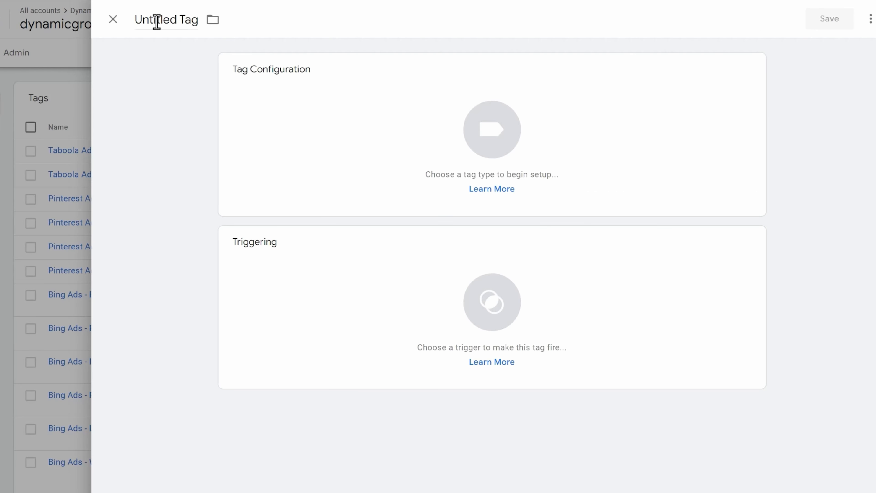
pyautogui.hotkey('ctrl', 'a')
pyautogui.write('Taboola ')
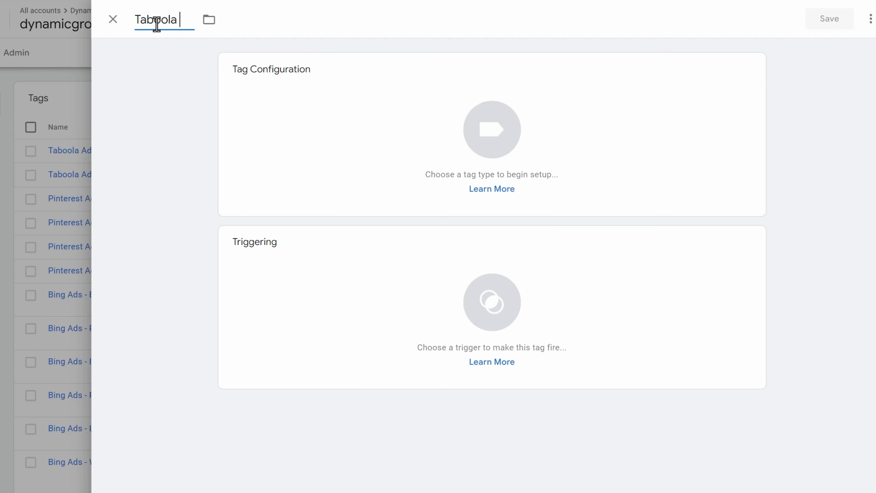
pyautogui.write('Ads - Initiate Checkout')
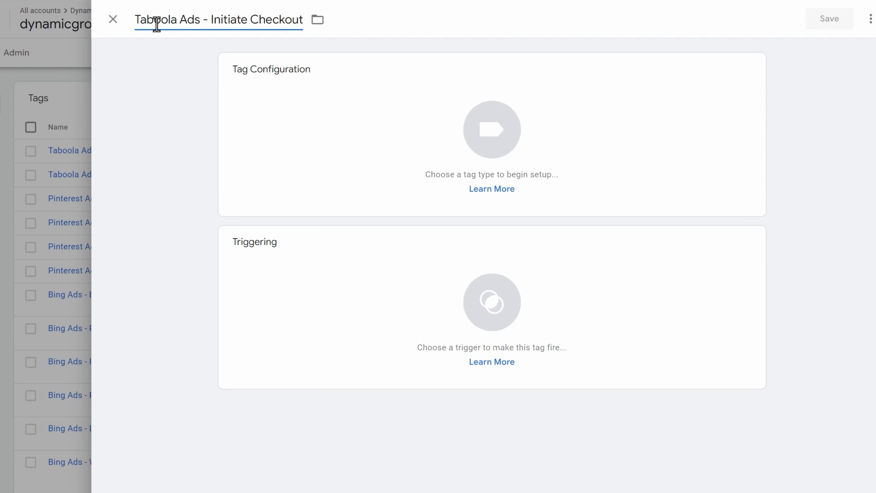
pyautogui.click(347, 296)
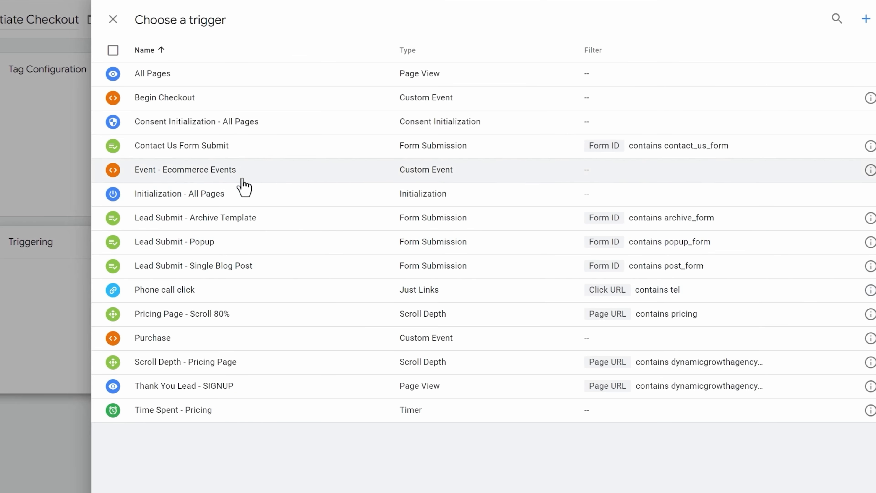
pyautogui.click(189, 100)
# Set the Initiate Checkout tag's type to Taboola Pixel and its Taboola Account ID to the Taboola Ads ID variable.
pyautogui.click(355, 158)
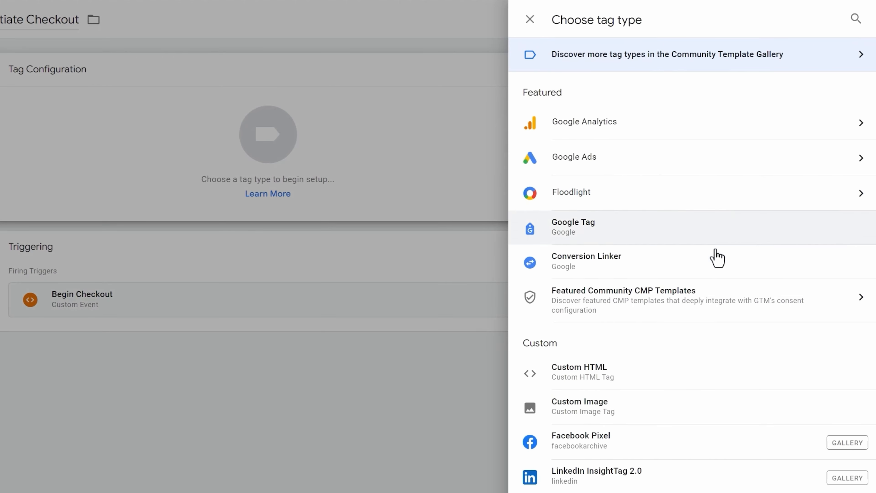
pyautogui.scroll(-2, 602, 449)
pyautogui.click(602, 456)
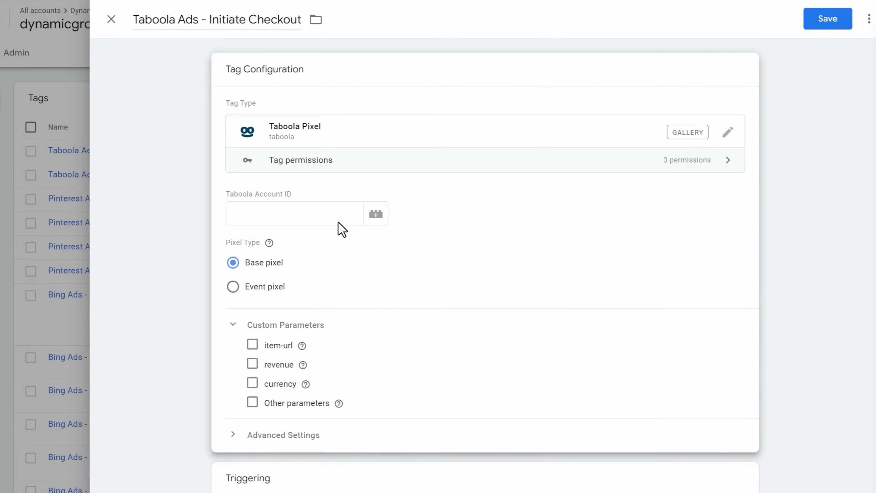
pyautogui.click(377, 212)
pyautogui.scroll(-8, 398, 281)
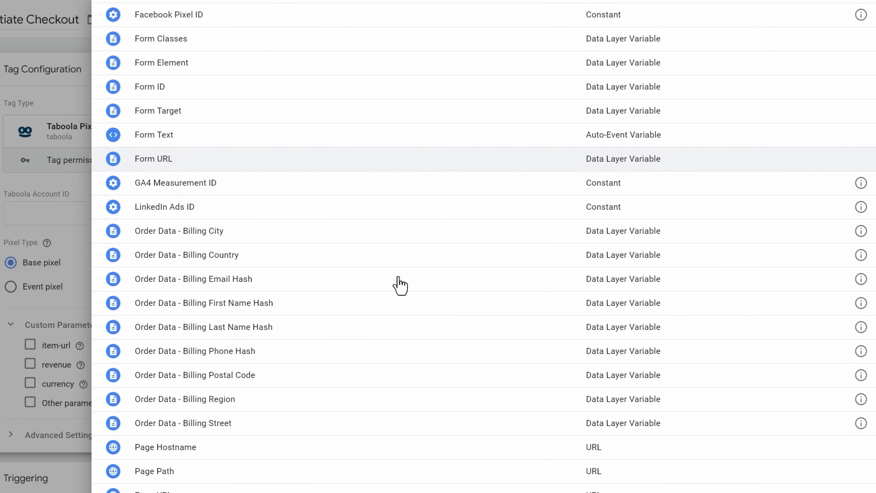
pyautogui.click(163, 462)
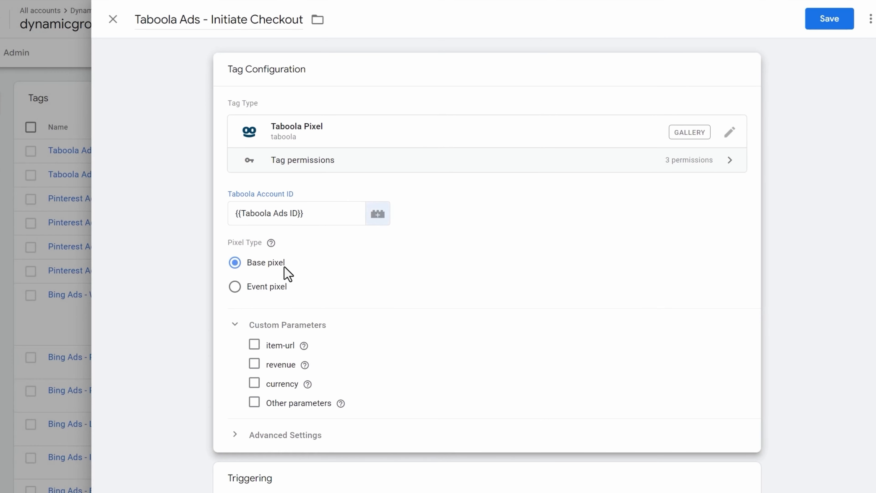
# Make the Initiate Checkout tag an Event pixel with the event name start_checkout and save it.
pyautogui.click(255, 288)
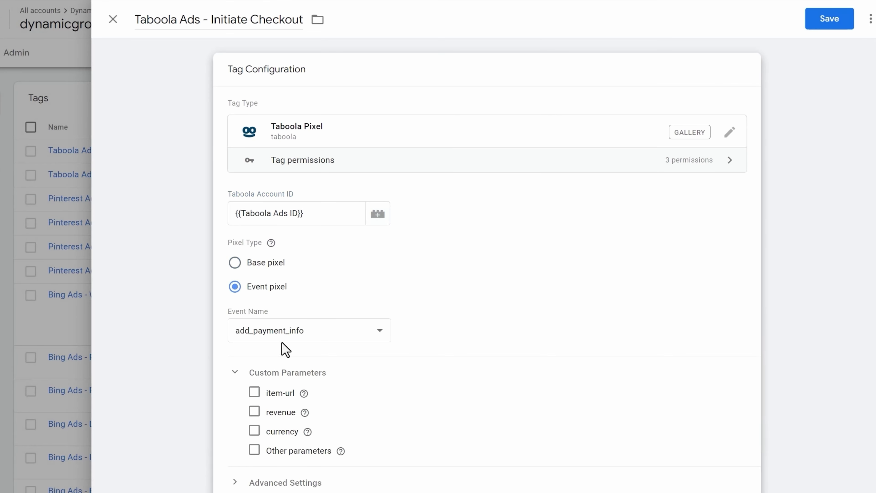
pyautogui.click(277, 335)
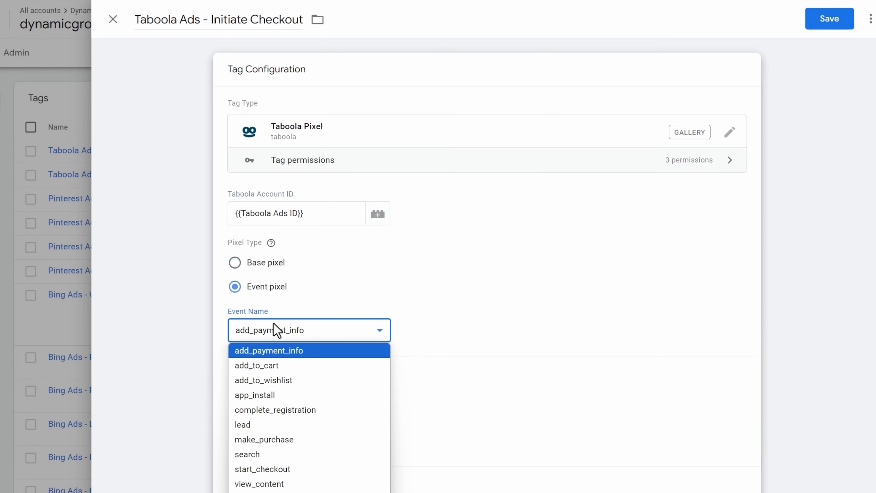
pyautogui.click(286, 469)
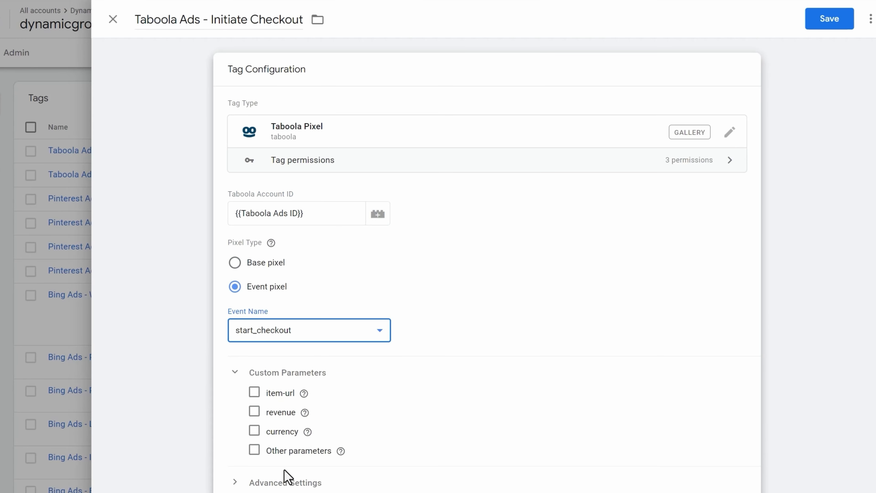
pyautogui.click(812, 23)
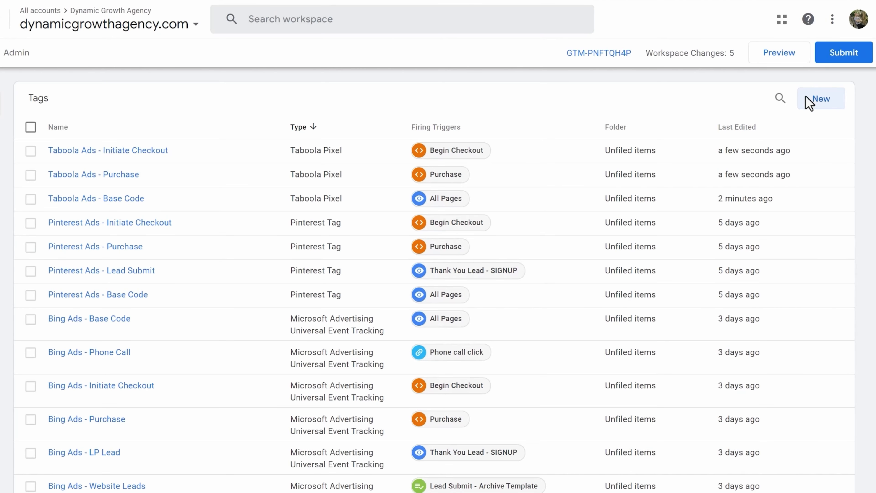
# Create a new tag named "Taboola Ads - Phone Call" that fires on the Phone call click trigger.
pyautogui.click(820, 100)
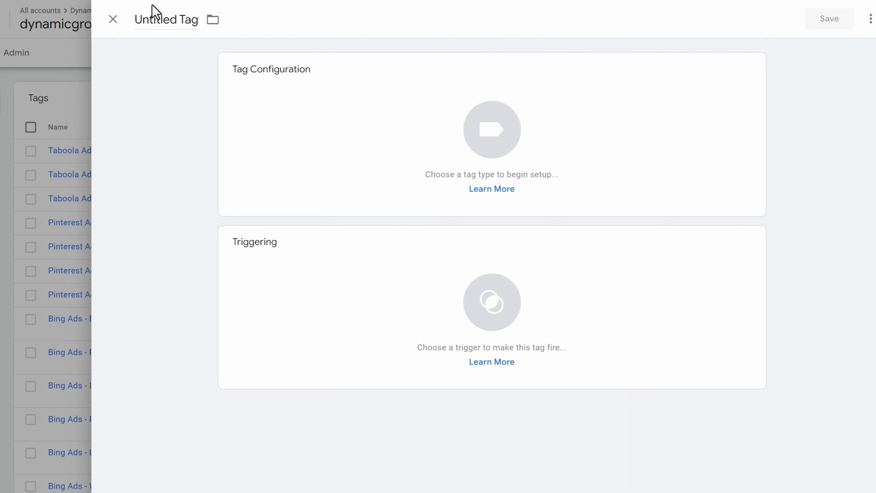
pyautogui.write('Taboola Ads - Phone Call')
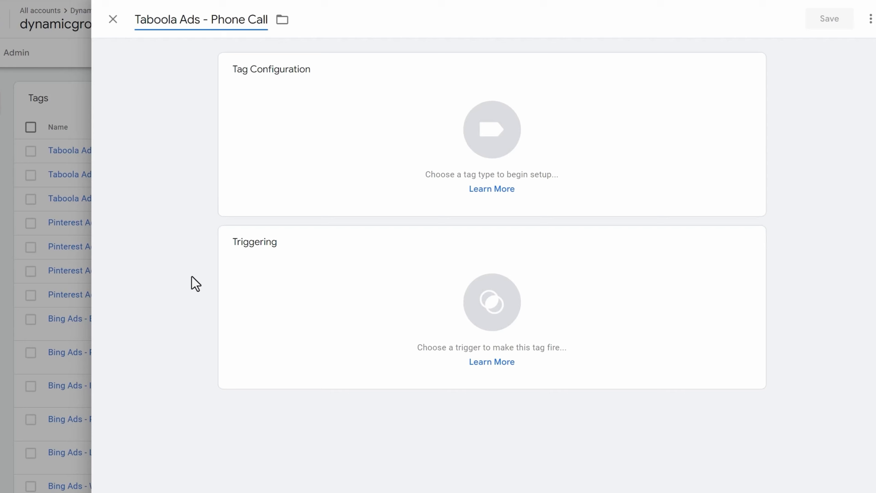
pyautogui.click(345, 309)
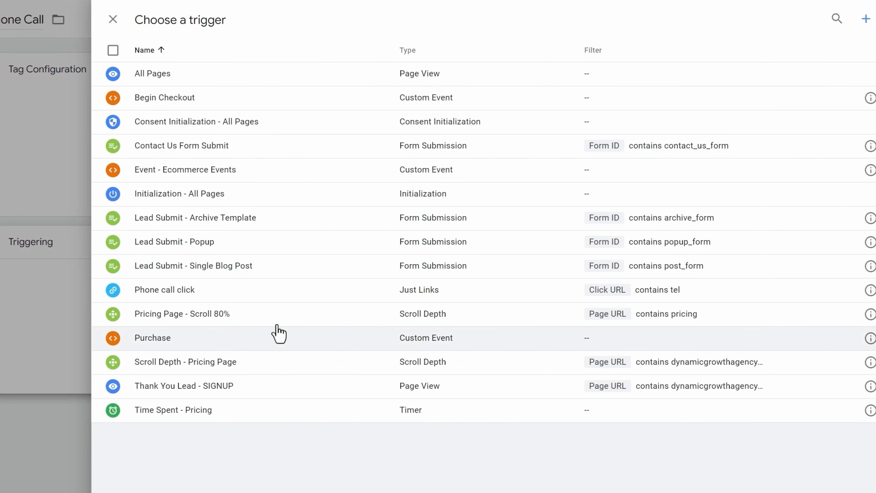
pyautogui.click(242, 289)
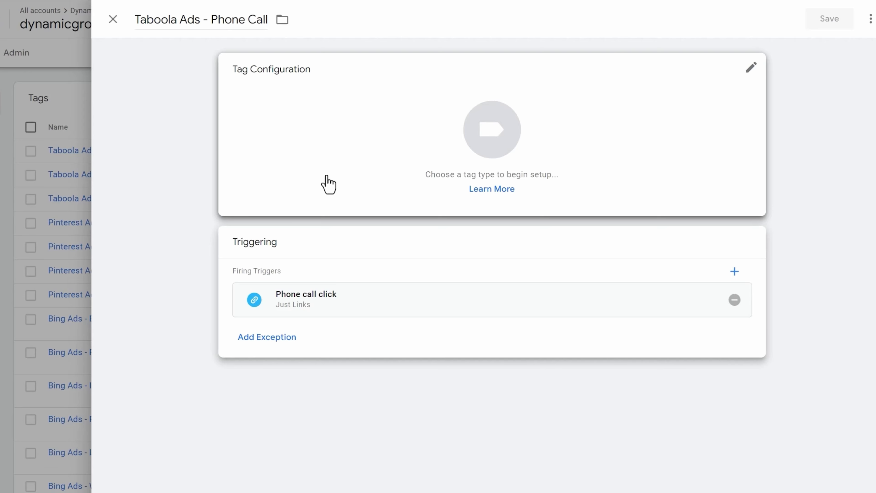
# Set the Phone Call tag's type to Taboola Pixel and its Taboola Account ID to the Taboola Ads ID variable.
pyautogui.click(327, 184)
pyautogui.scroll(-2, 641, 458)
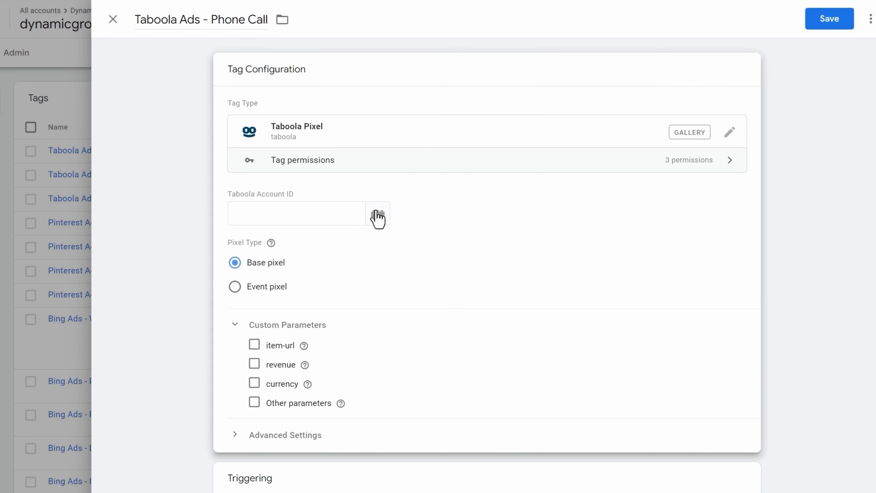
pyautogui.click(377, 217)
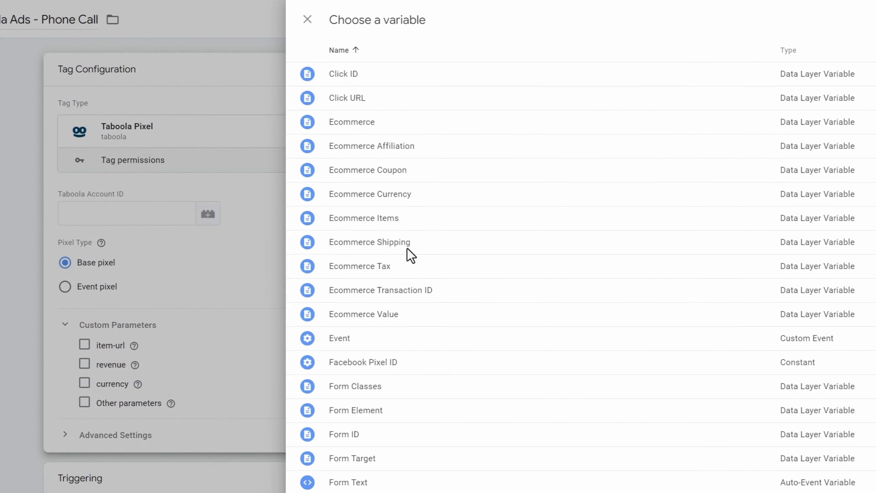
pyautogui.scroll(-5, 404, 272)
pyautogui.scroll(-5, 403, 273)
pyautogui.click(184, 466)
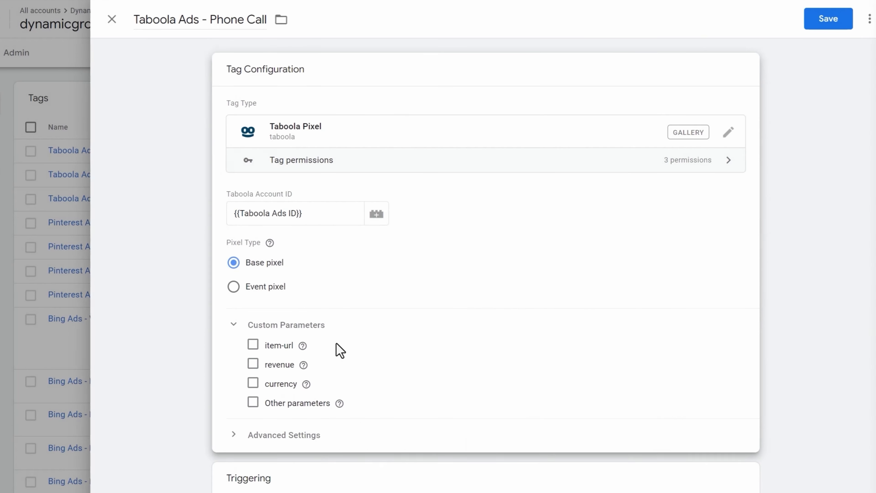
# Make the Phone Call tag an Event pixel with a [Custom] phone-call event name and save it.
pyautogui.click(238, 287)
pyautogui.scroll(-2, 344, 287)
pyautogui.click(298, 268)
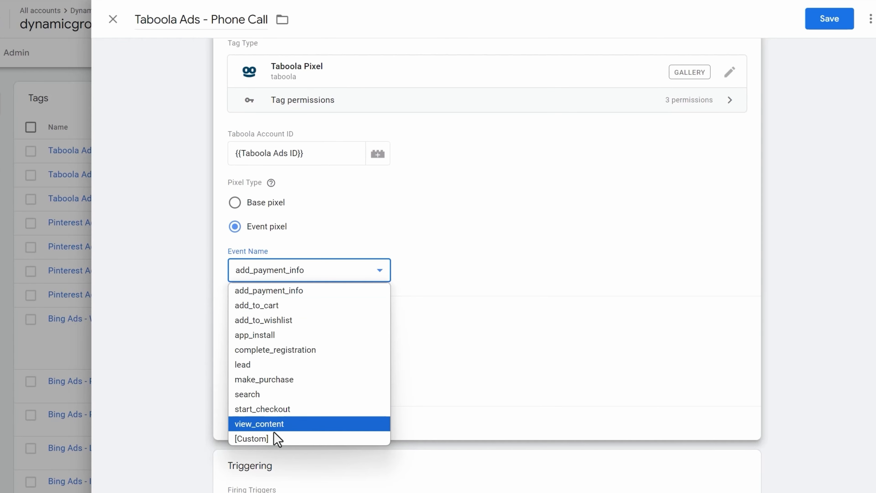
pyautogui.click(262, 439)
pyautogui.click(296, 312)
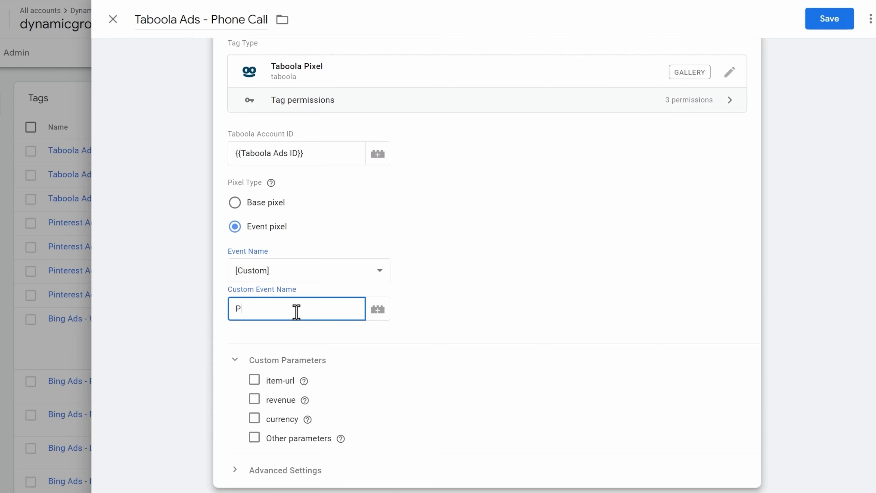
pyautogui.click(428, 433)
pyautogui.click(829, 19)
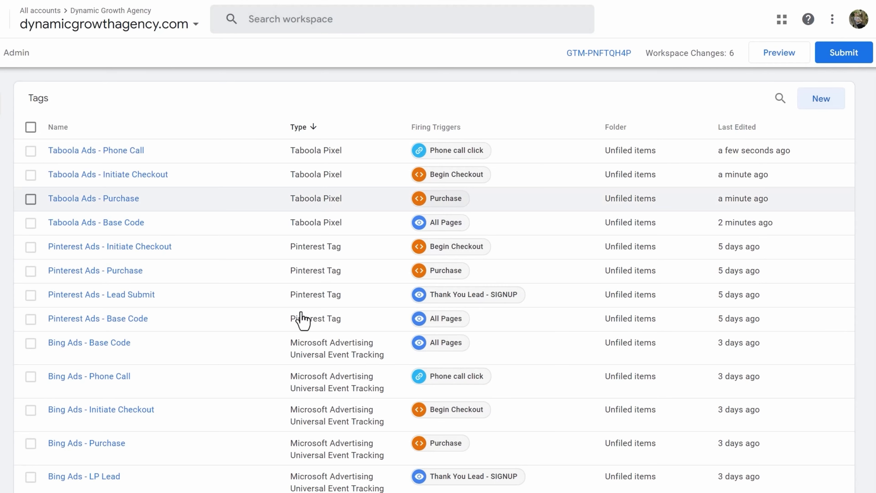
# Create a new tag named "Taboola Ads - Lead" that fires on the Thank You Lead - SIGNUP trigger.
pyautogui.click(820, 104)
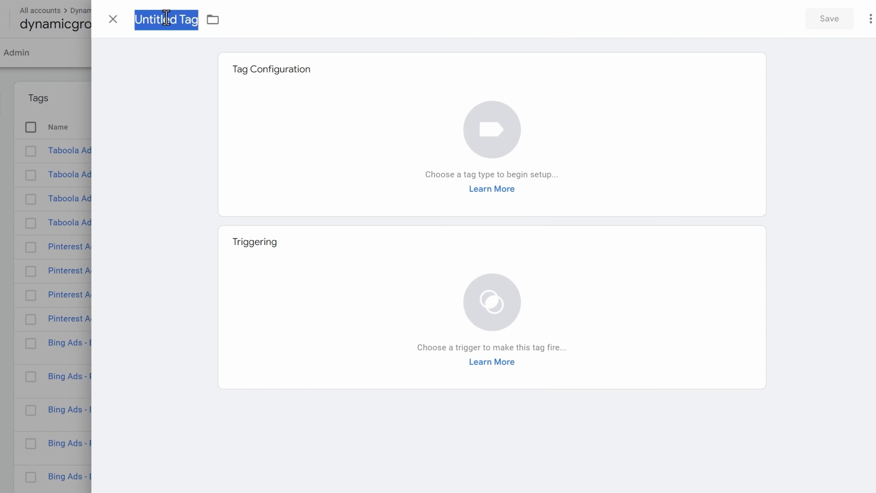
pyautogui.write('Taboola Ads - Lead')
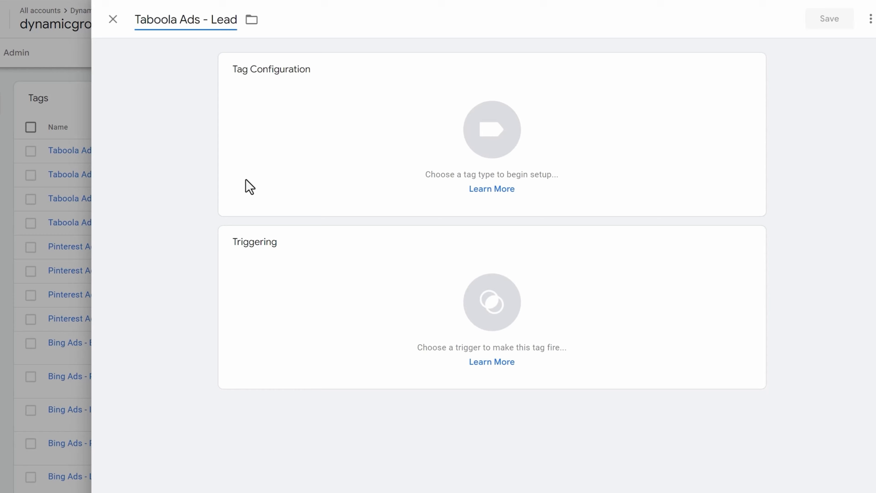
pyautogui.click(343, 328)
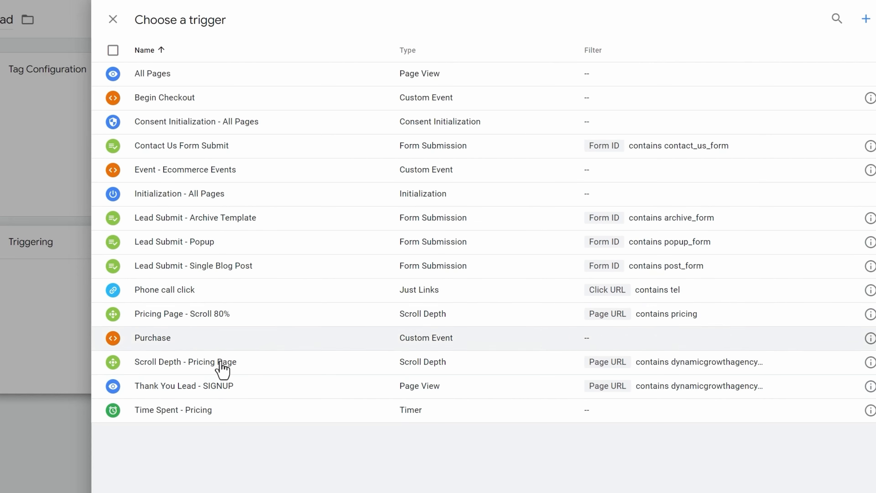
pyautogui.click(230, 388)
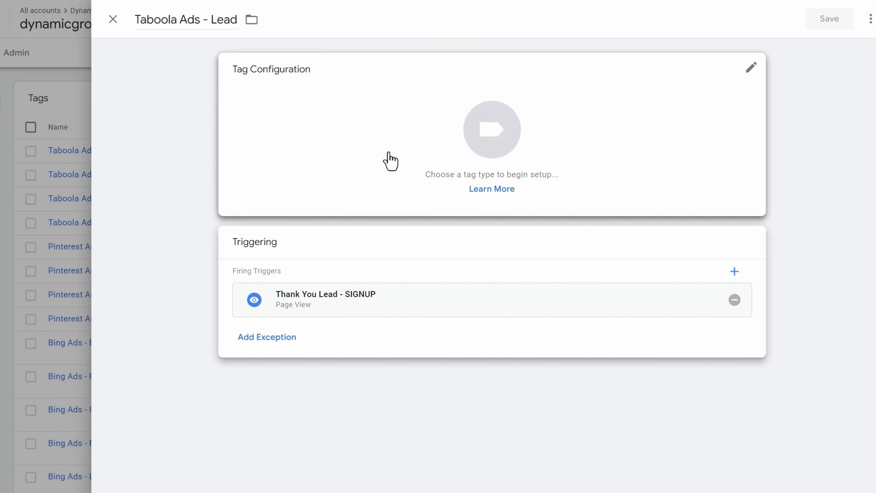
# Set the Lead tag's type to Taboola Pixel with the Taboola Ads ID variable as Account ID, and save it.
pyautogui.click(390, 162)
pyautogui.scroll(-5, 684, 337)
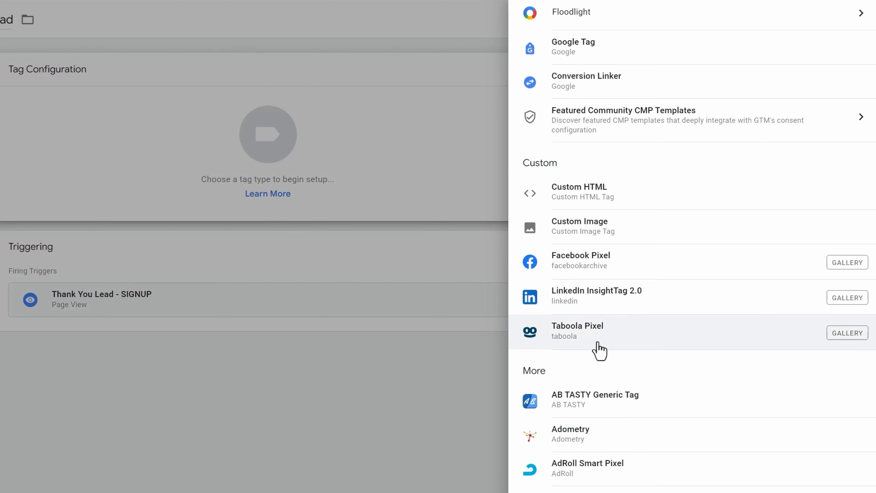
pyautogui.click(600, 351)
pyautogui.click(380, 215)
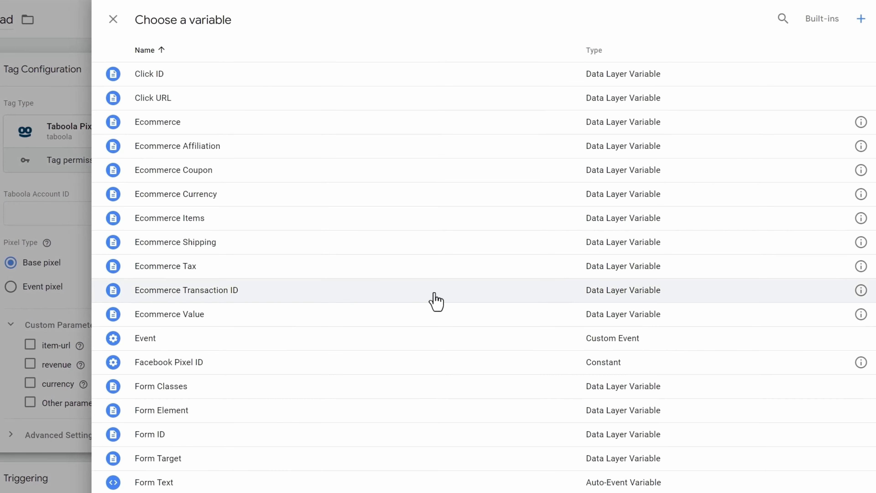
pyautogui.scroll(-12, 333, 362)
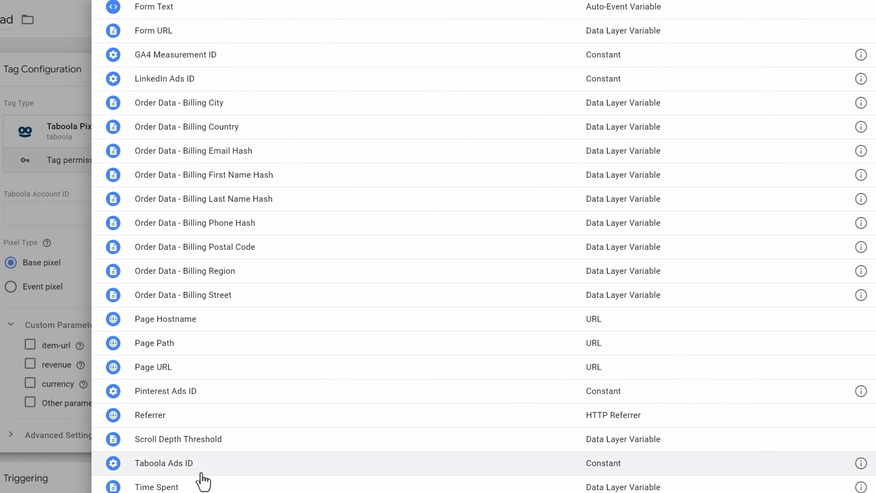
pyautogui.click(202, 474)
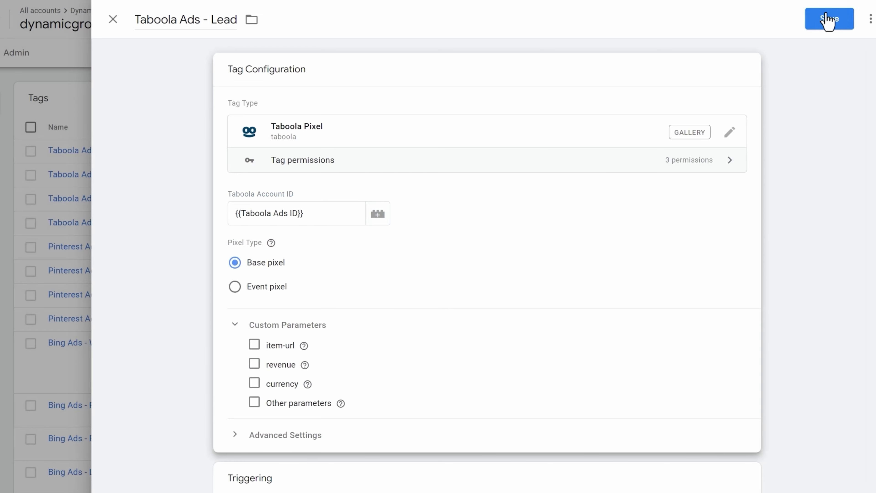
pyautogui.click(828, 20)
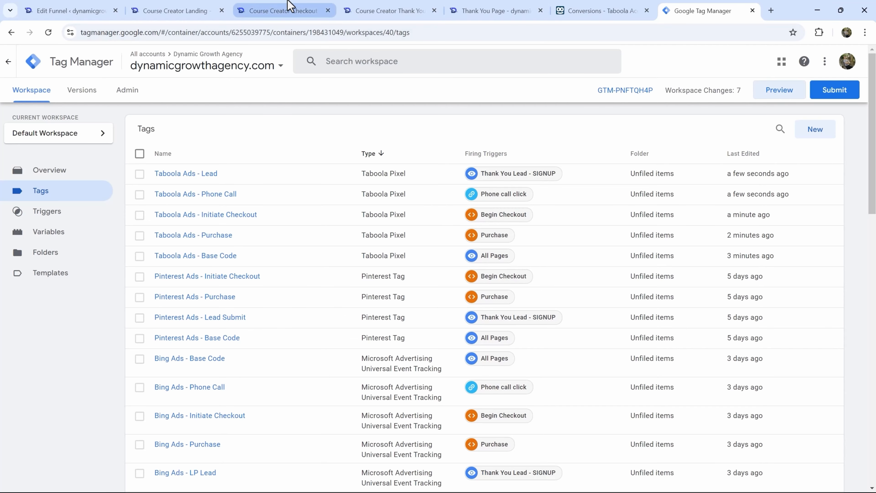
# Preview the container by connecting Tag Assistant to the landing page at dynamicgrowthagency.com/tshirt/.
pyautogui.click(257, 10)
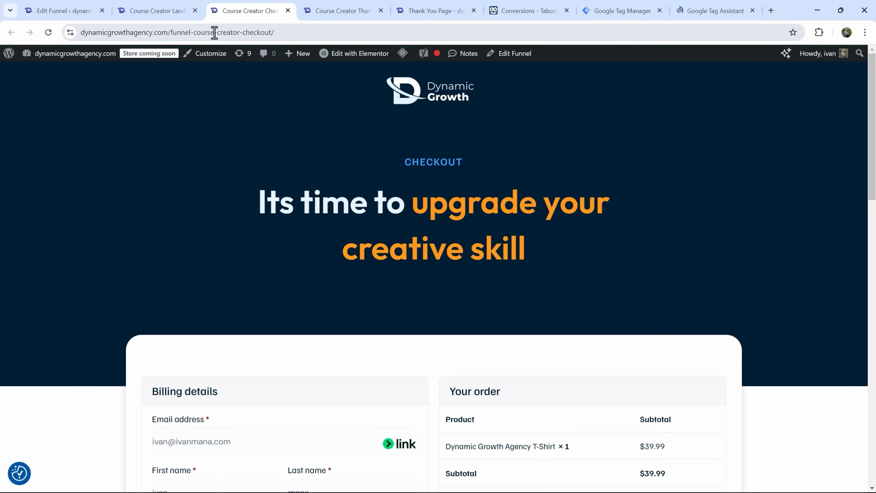
pyautogui.click(180, 8)
pyautogui.click(199, 32)
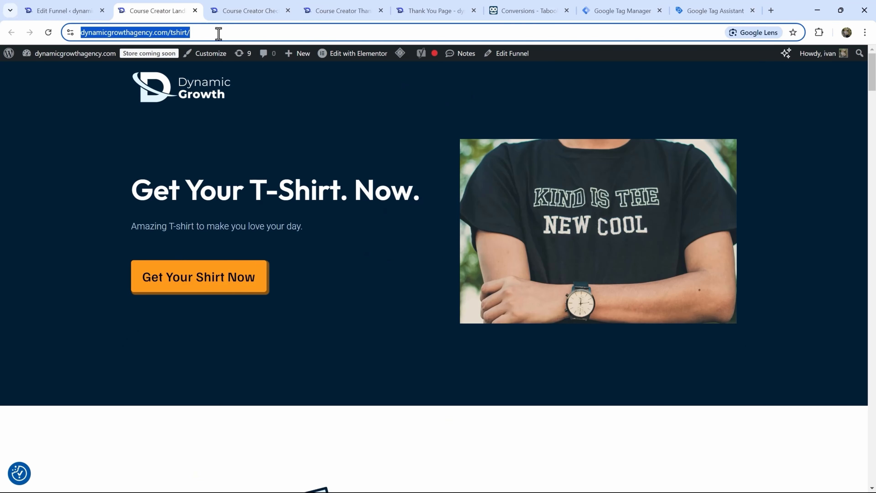
pyautogui.click(724, 8)
pyautogui.click(373, 259)
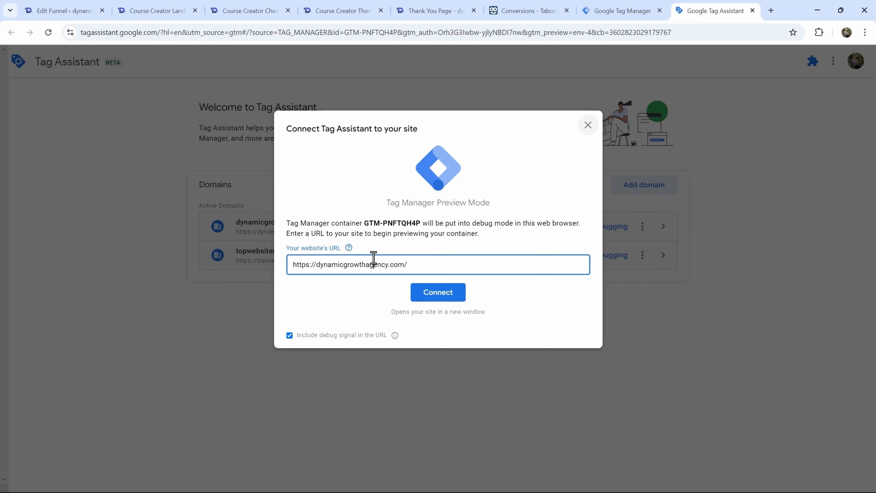
pyautogui.click(463, 298)
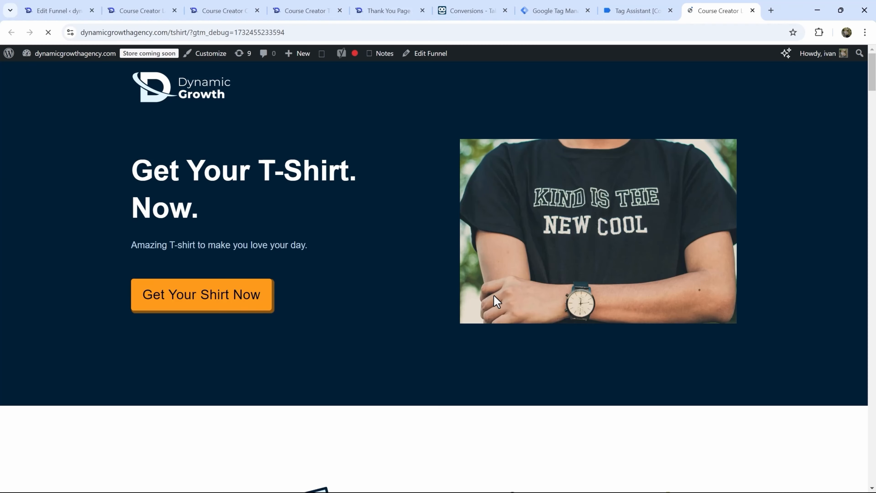
# Go from the T-shirt landing page to its checkout and place a test order with the saved Visa test card.
pyautogui.click(248, 283)
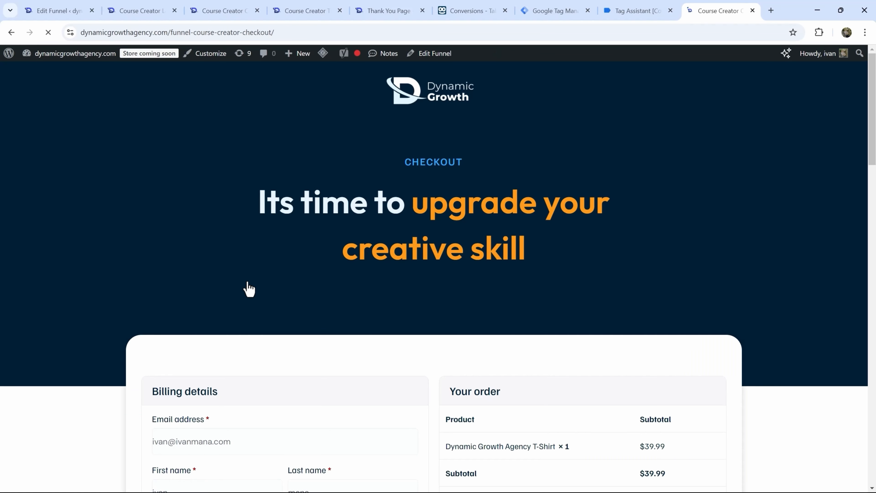
pyautogui.scroll(-10, 341, 283)
pyautogui.scroll(-5, 341, 281)
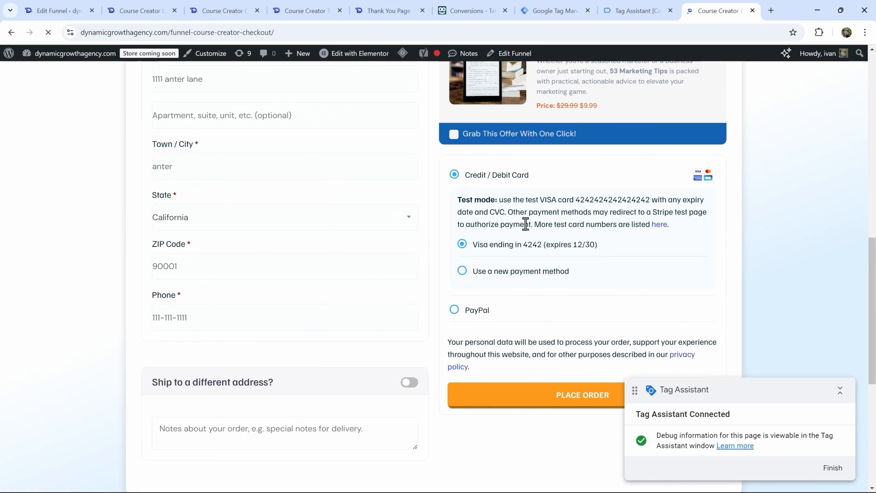
pyautogui.click(514, 403)
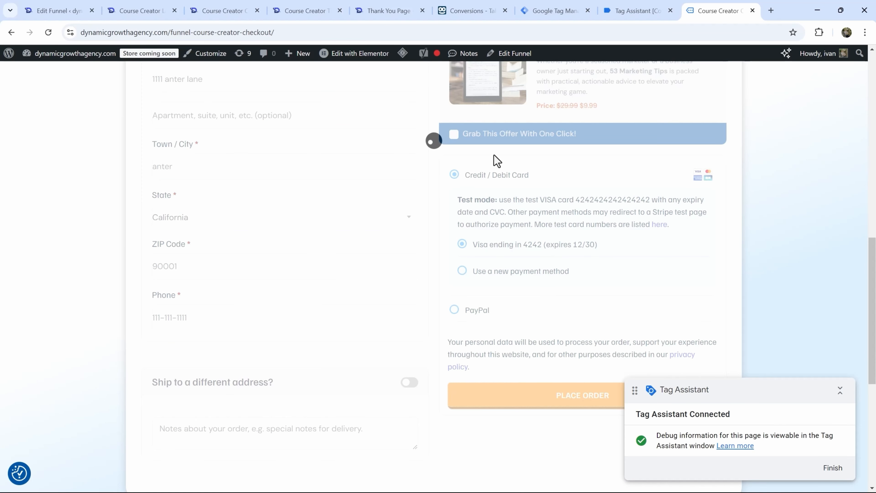
# Check in Tag Assistant's summary which Taboola tags fired, and close the Tag Assistant and test site pages.
pyautogui.click(635, 9)
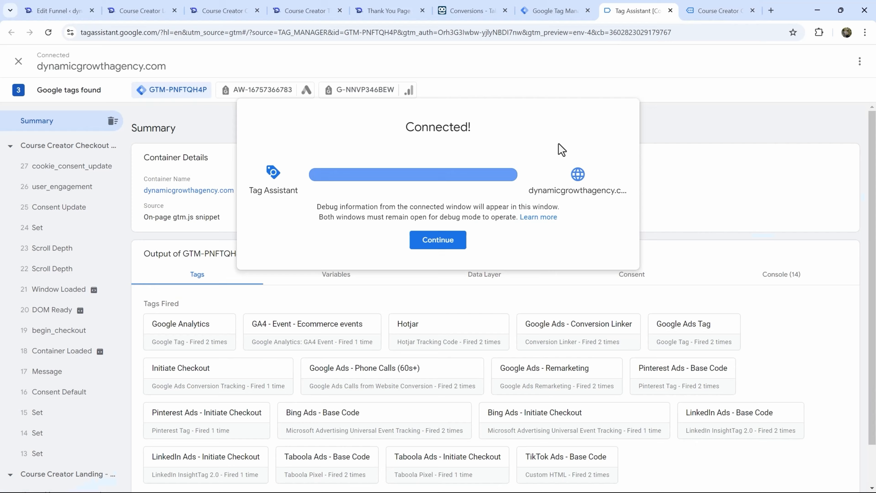
pyautogui.click(429, 241)
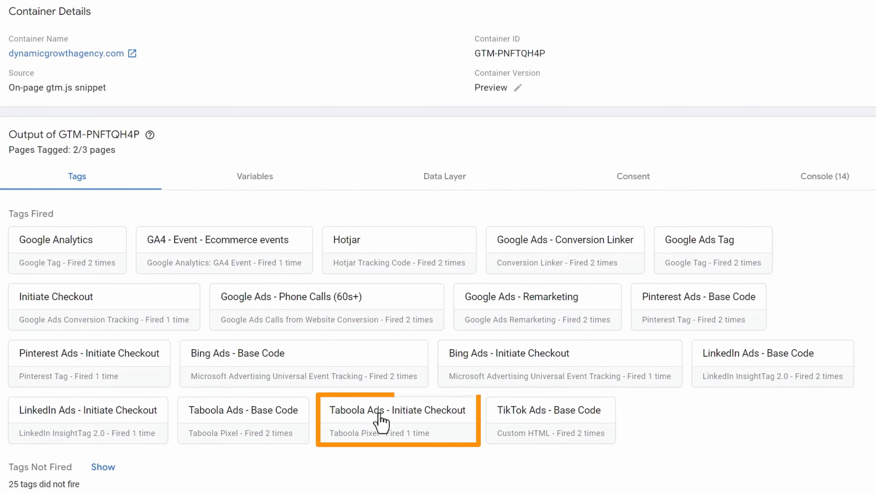
pyautogui.scroll(-2, 393, 406)
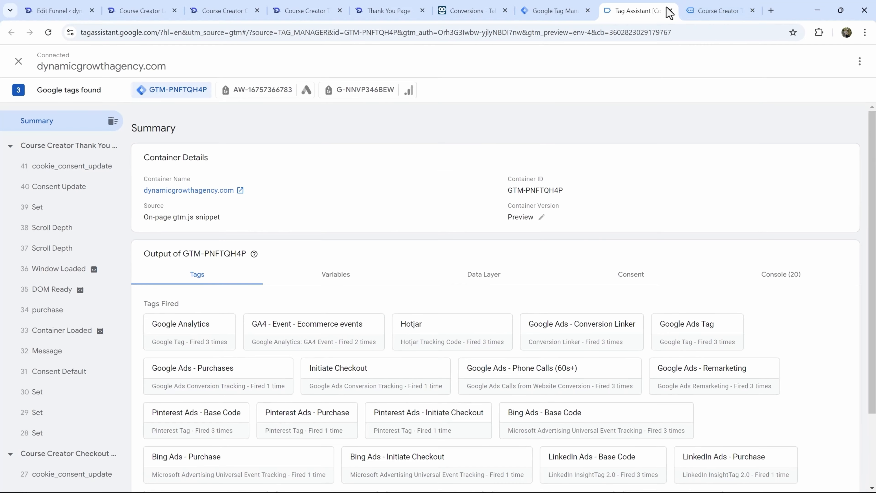
pyautogui.click(669, 10)
pyautogui.click(669, 11)
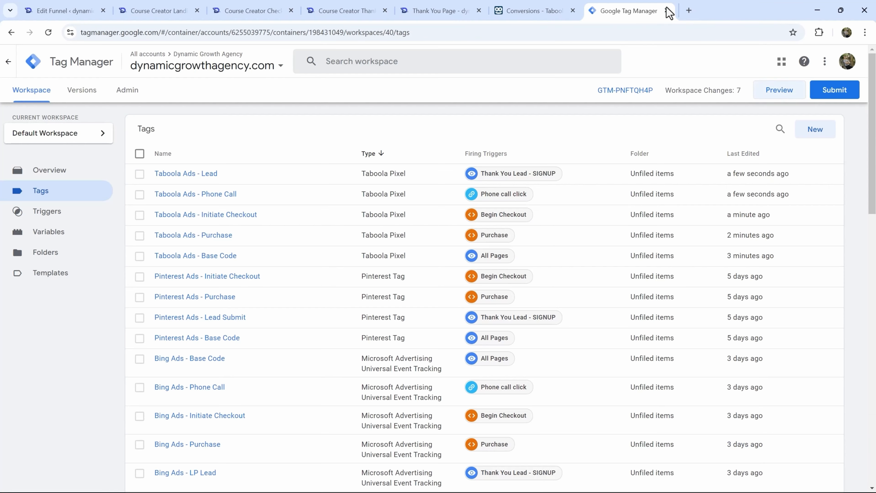
# Switch to Taboola Ads and start a new conversion named "Purchase" with the conversion type Event.
pyautogui.click(555, 8)
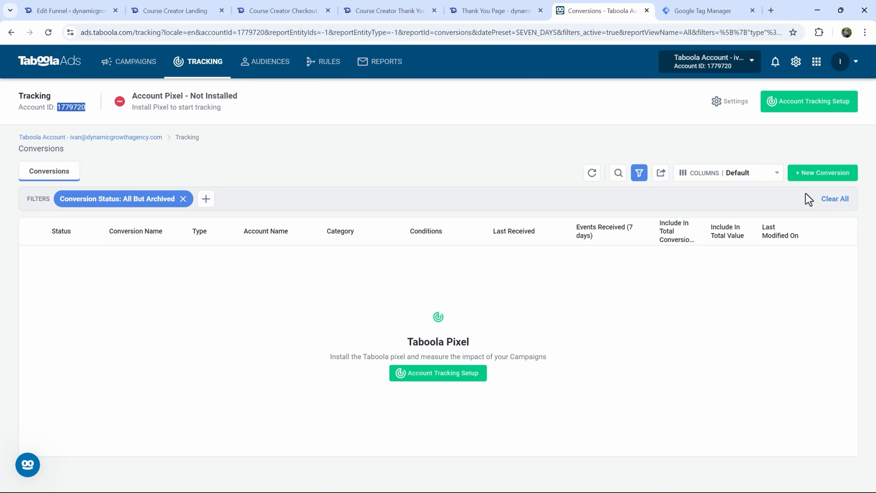
pyautogui.click(818, 174)
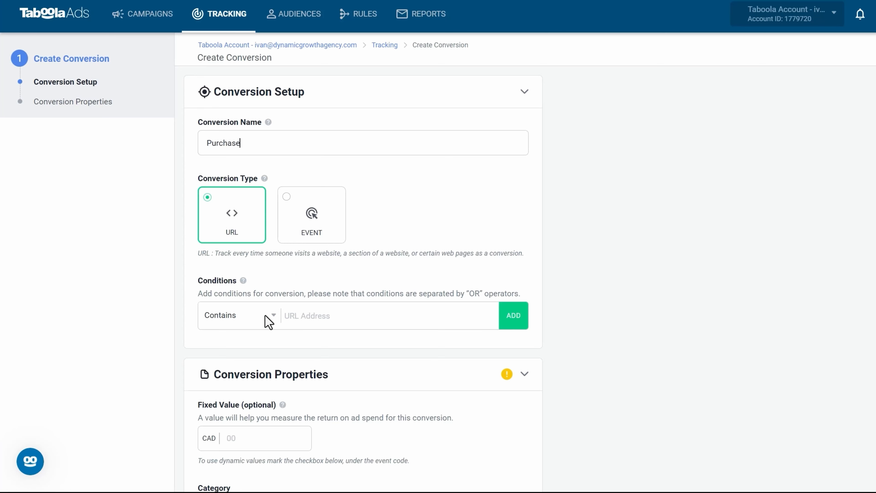
pyautogui.scroll(-3, 316, 338)
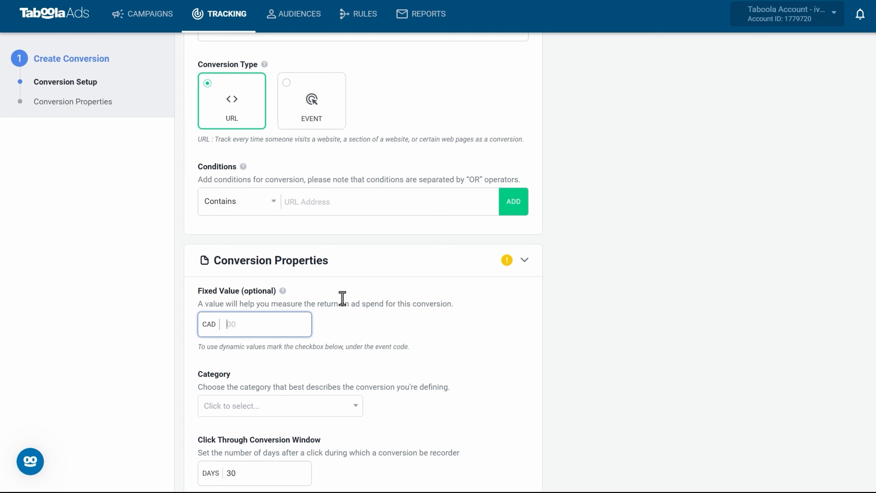
pyautogui.scroll(3, 342, 297)
pyautogui.click(322, 202)
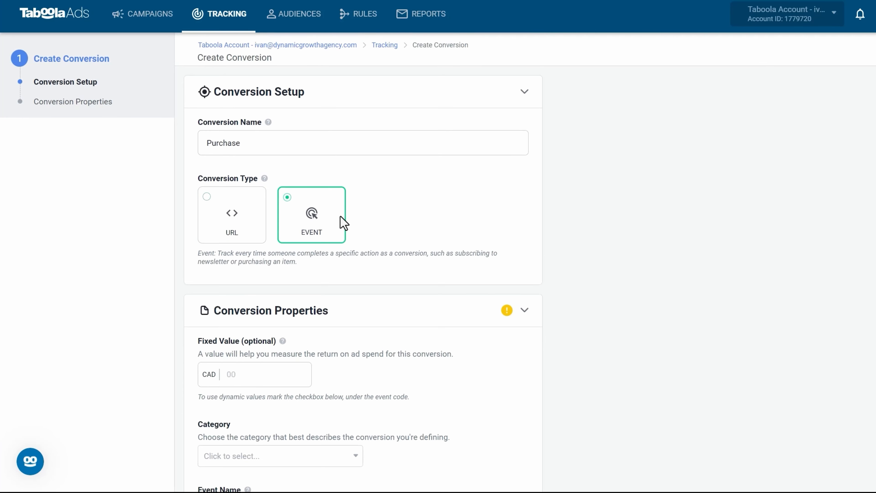
pyautogui.scroll(-3, 371, 274)
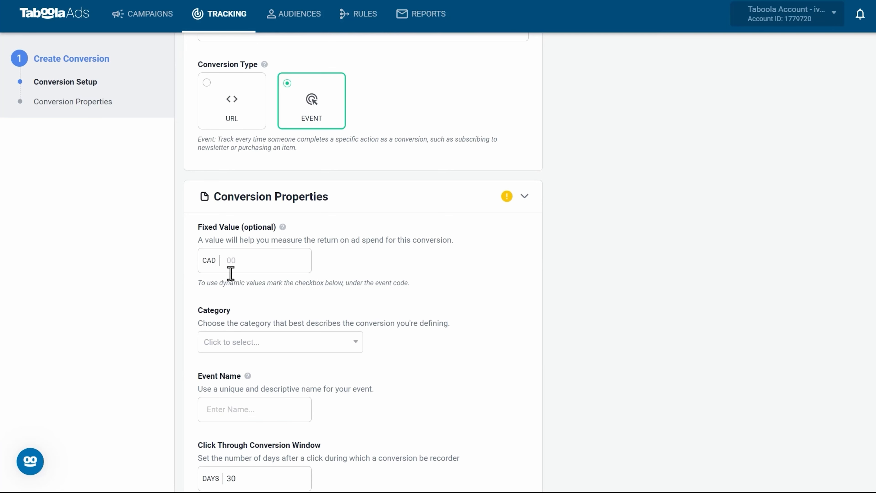
# Set the Purchase conversion's category to Make Purchase, leaving the fixed value empty.
pyautogui.click(252, 272)
pyautogui.scroll(-5, 342, 309)
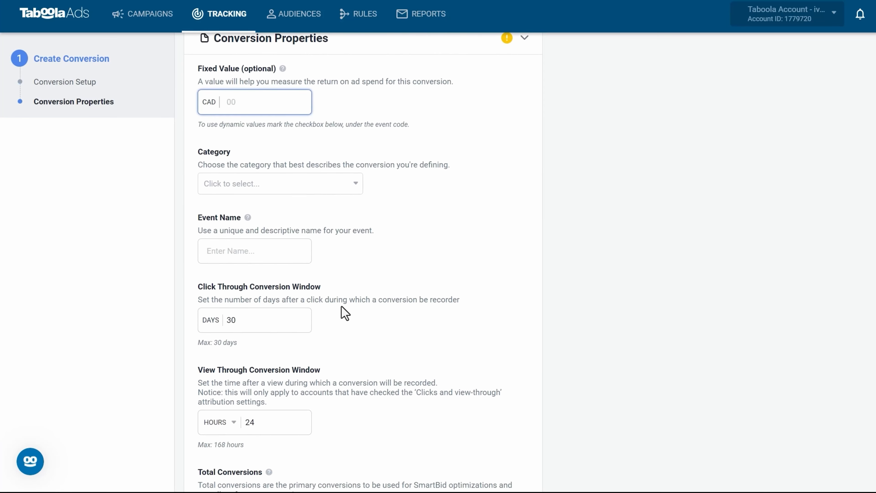
pyautogui.scroll(2, 385, 241)
pyautogui.click(269, 231)
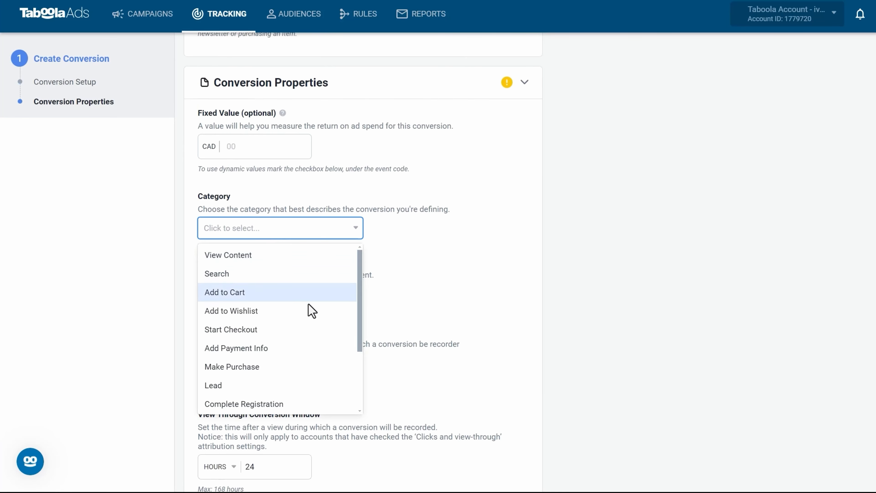
pyautogui.scroll(-3, 303, 358)
pyautogui.scroll(2, 293, 313)
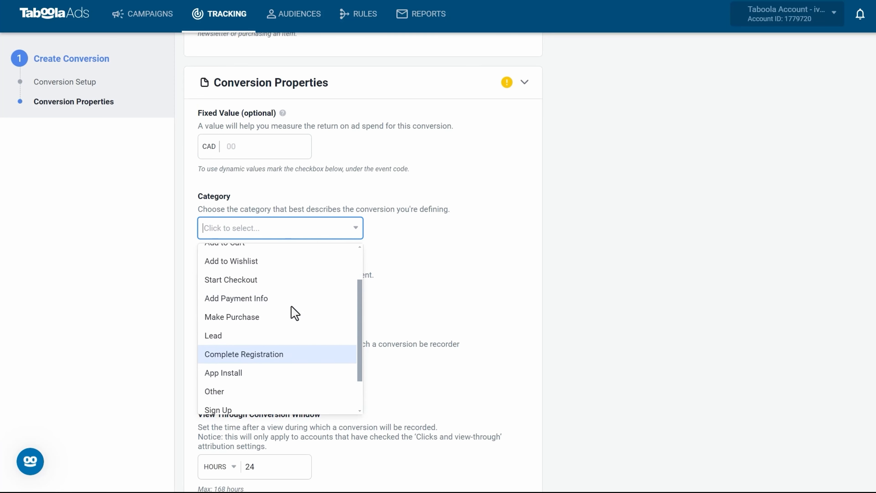
pyautogui.click(249, 332)
pyautogui.click(389, 259)
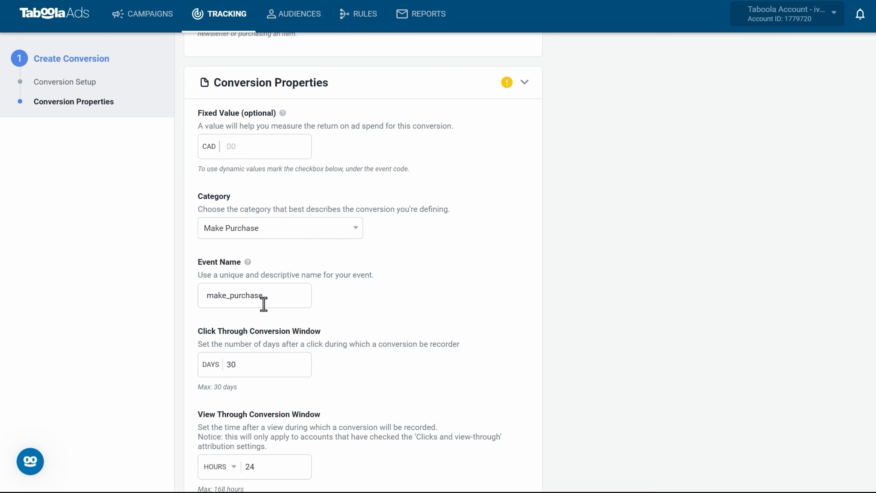
# Compare the conversion's event name with the one in the Taboola Ads - Purchase tag in Google Tag Manager.
pyautogui.moveTo(276, 300); pyautogui.dragTo(198, 304)
pyautogui.click(243, 303)
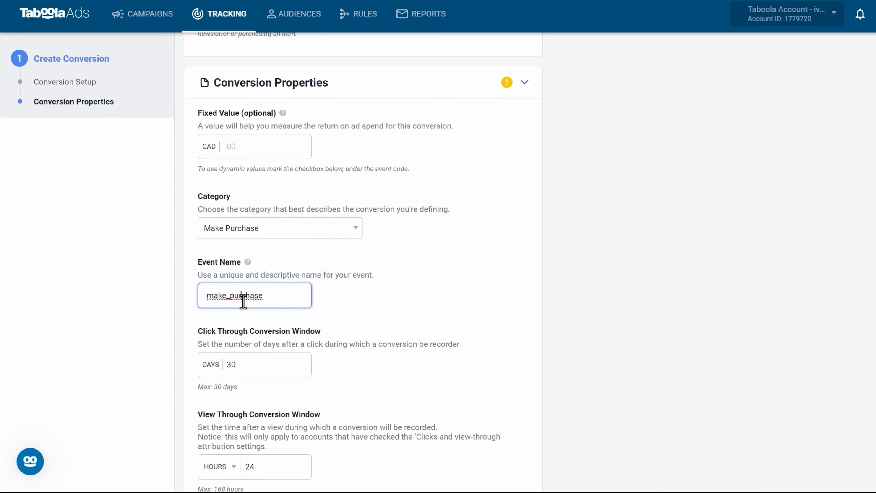
pyautogui.click(448, 294)
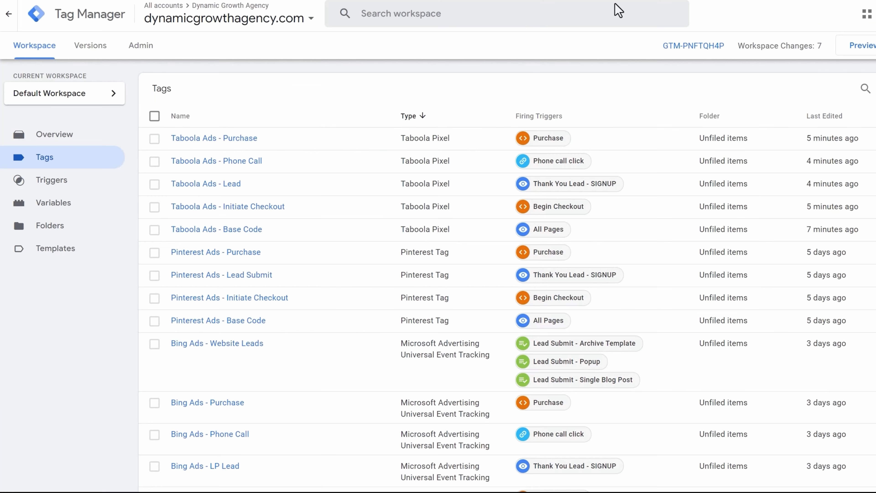
pyautogui.click(218, 142)
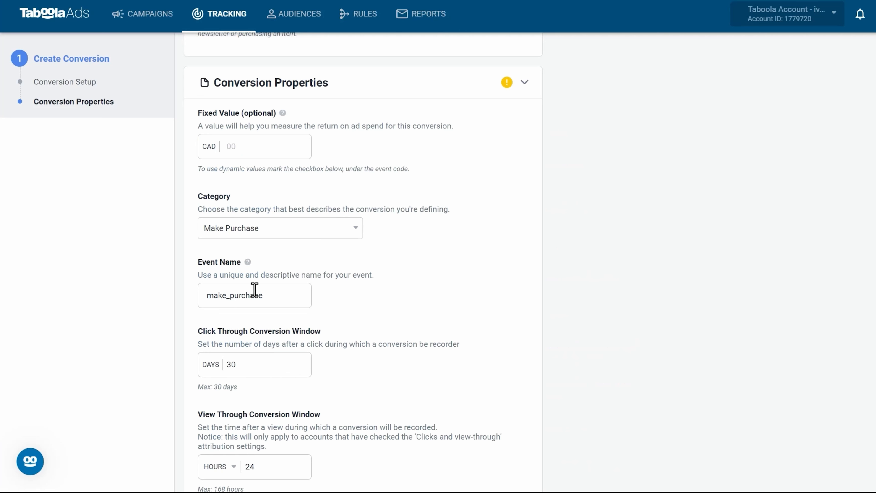
# Review the Purchase conversion's click and view windows, total conversions, total value, audience and aggregation type settings.
pyautogui.scroll(-3, 479, 280)
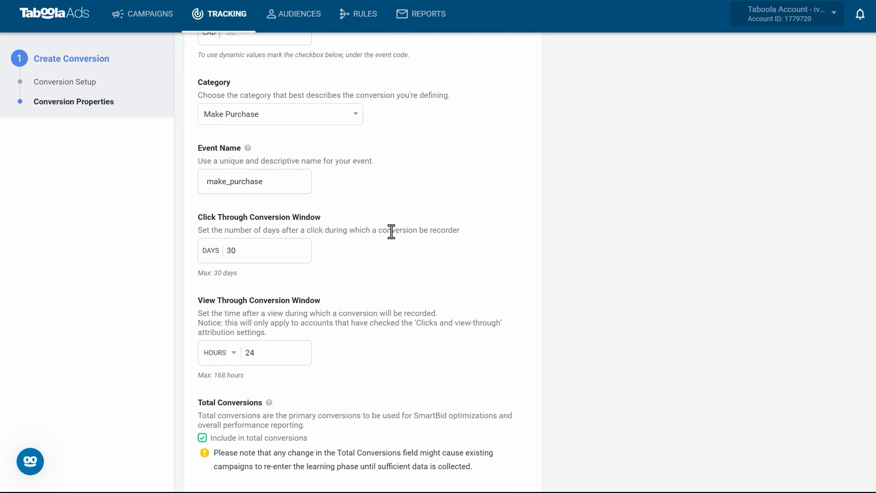
pyautogui.moveTo(236, 313); pyautogui.dragTo(402, 319)
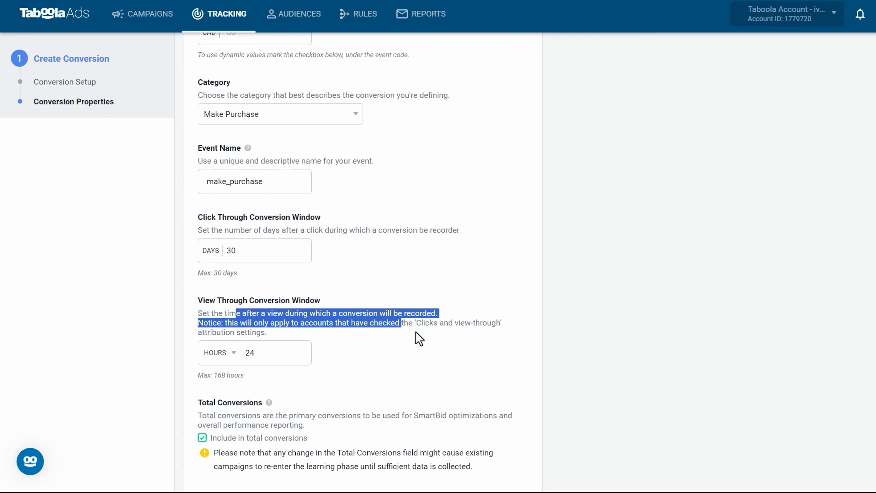
pyautogui.scroll(-5, 417, 340)
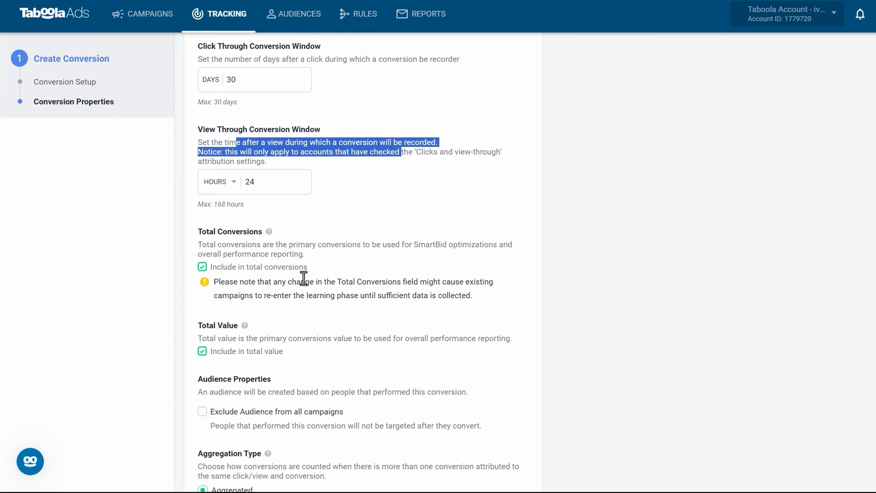
pyautogui.moveTo(201, 231); pyautogui.dragTo(391, 296)
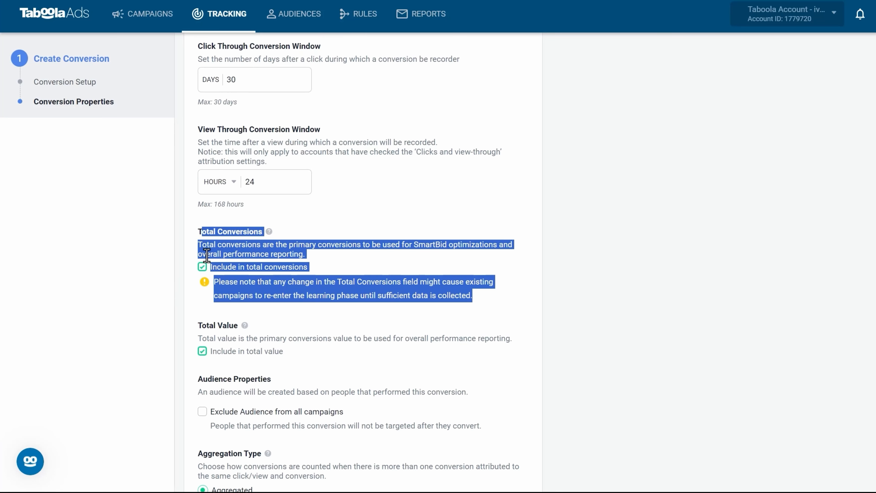
pyautogui.scroll(-2, 318, 317)
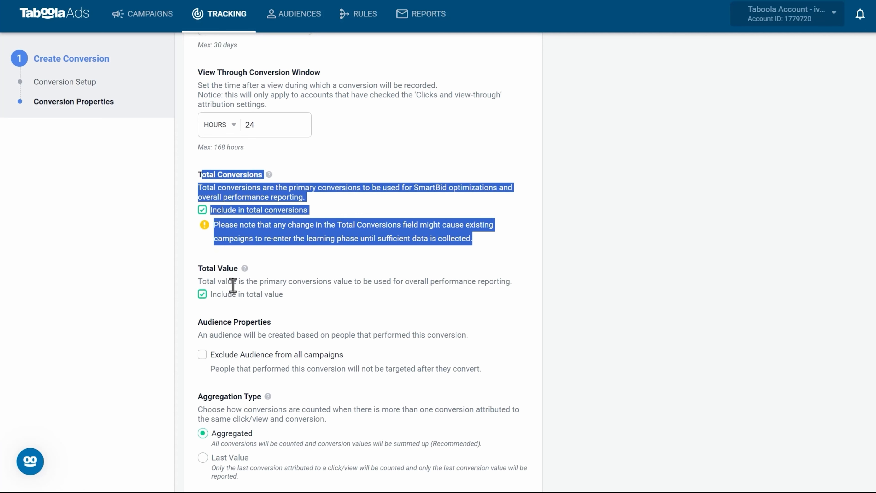
pyautogui.moveTo(226, 282); pyautogui.dragTo(479, 283)
pyautogui.scroll(-4, 237, 246)
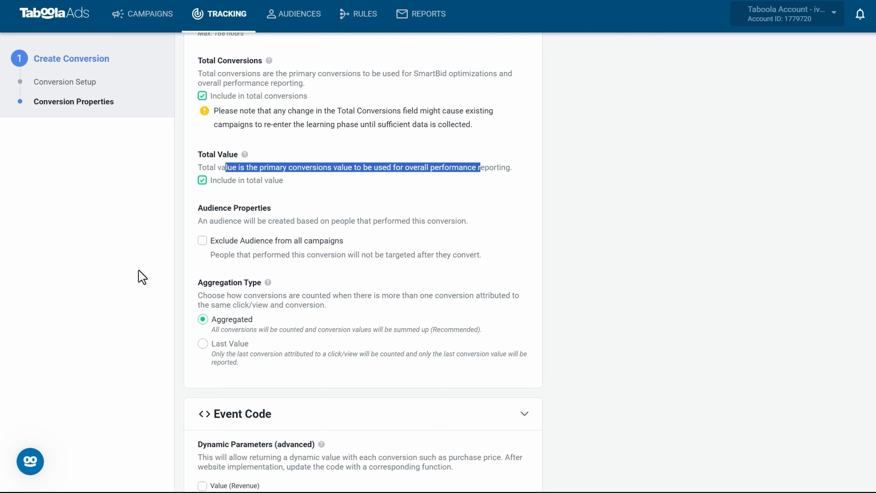
pyautogui.moveTo(217, 295); pyautogui.dragTo(305, 304)
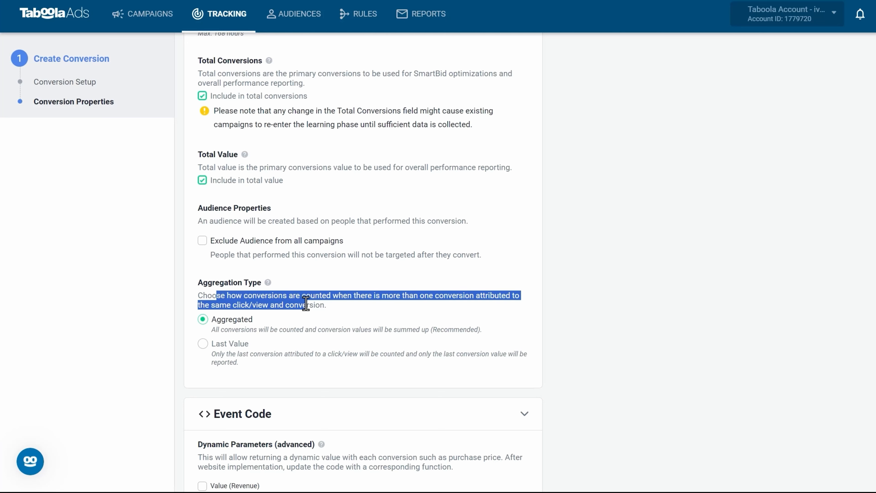
pyautogui.moveTo(250, 329); pyautogui.dragTo(448, 329)
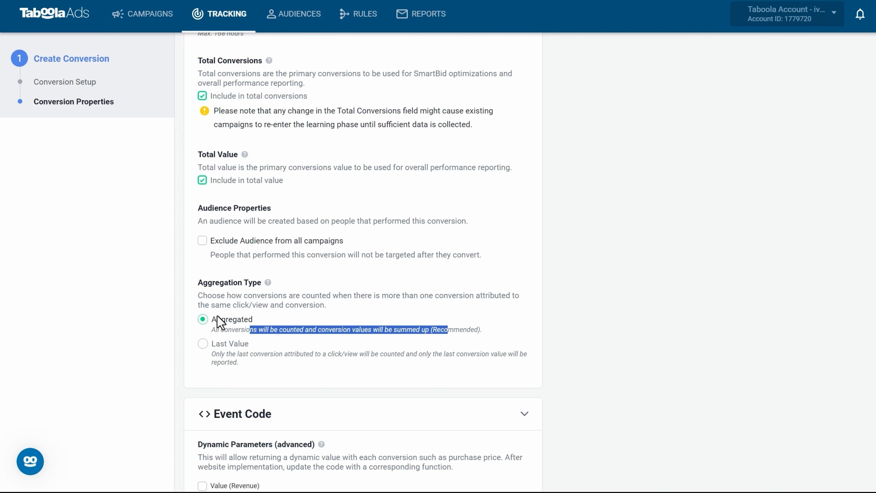
pyautogui.moveTo(217, 319); pyautogui.dragTo(250, 319)
pyautogui.scroll(-5, 251, 324)
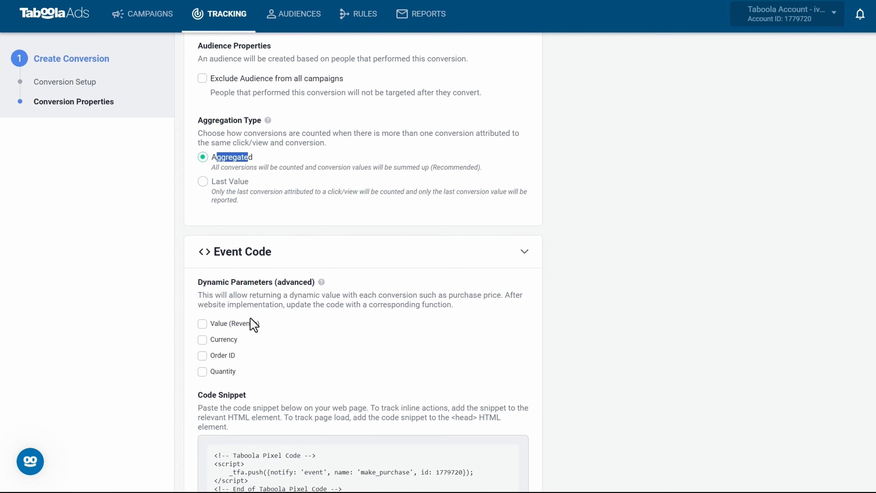
# Enable the Value (Revenue) and Currency dynamic parameters and check them against the Taboola Ads - Purchase tag in Google Tag Manager.
pyautogui.click(202, 257)
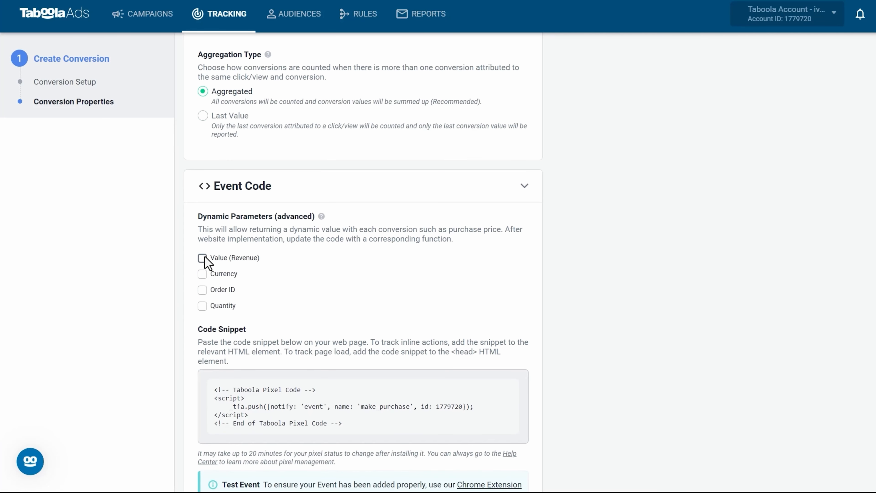
pyautogui.click(202, 274)
pyautogui.scroll(-3, 340, 294)
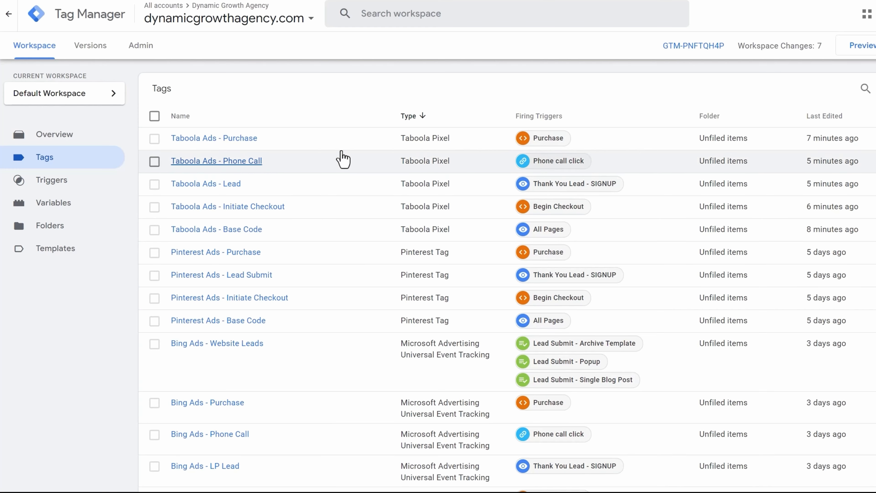
pyautogui.click(236, 138)
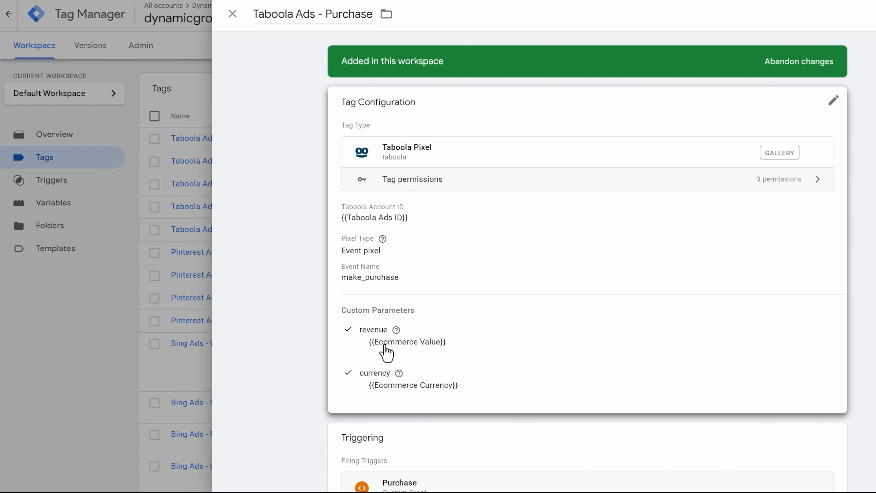
pyautogui.click(186, 274)
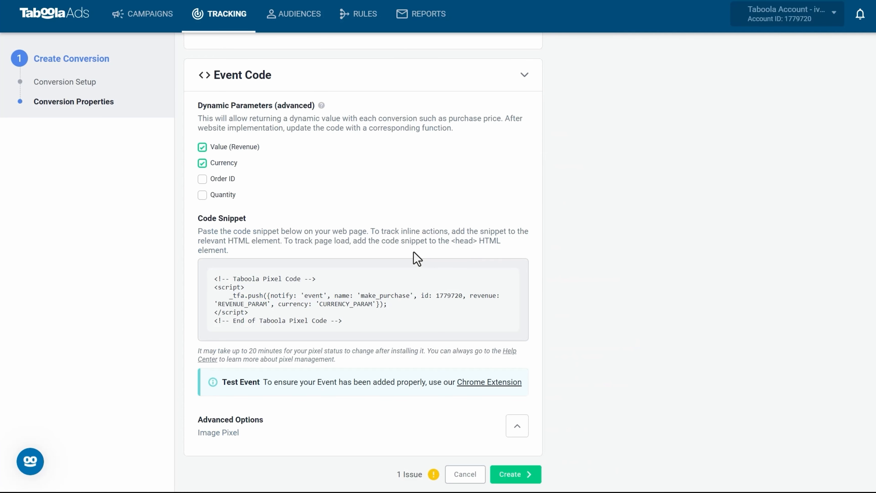
# Recheck the Purchase conversion's settings and its flagged issue, and create the conversion.
pyautogui.scroll(15, 597, 278)
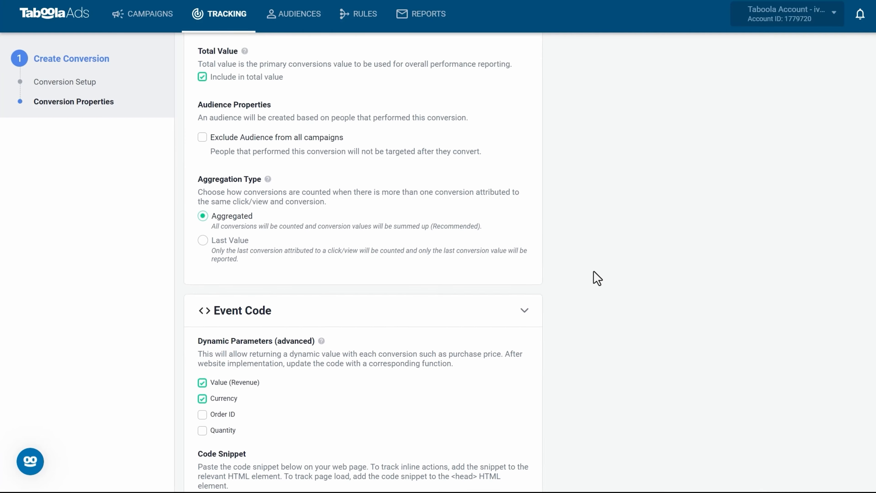
pyautogui.scroll(3, 355, 209)
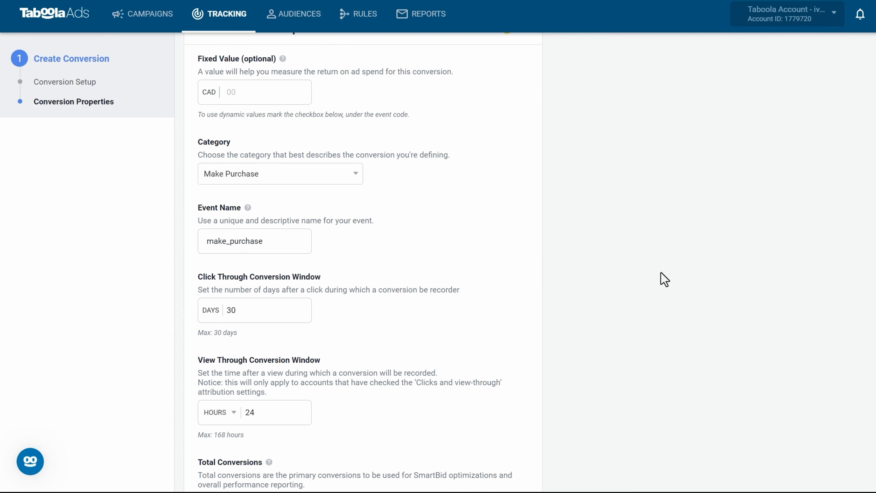
pyautogui.scroll(-20, 659, 280)
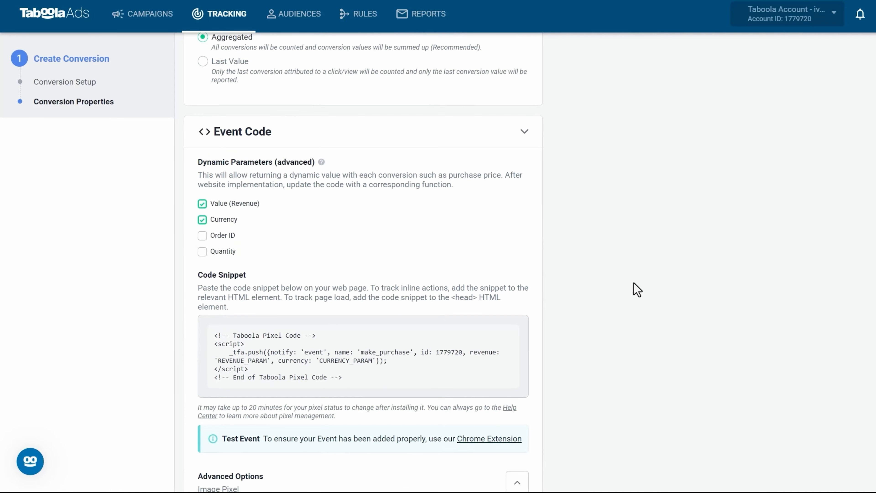
pyautogui.scroll(-2, 637, 289)
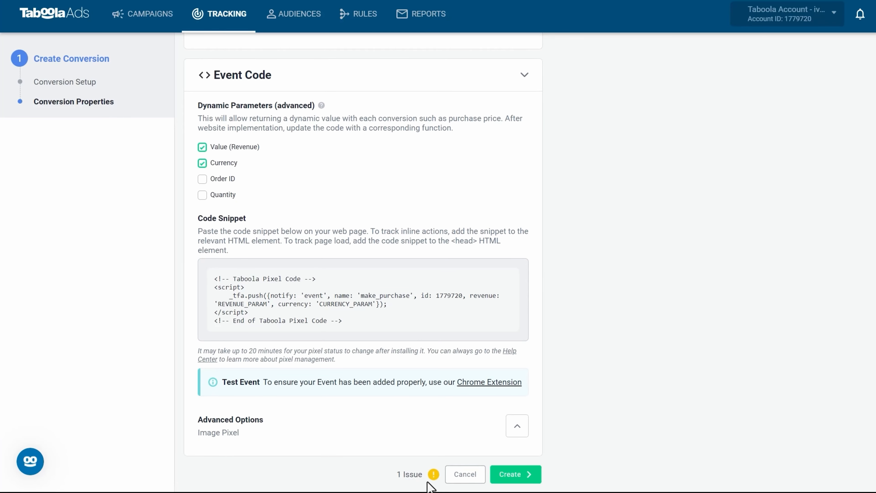
pyautogui.moveTo(434, 476)
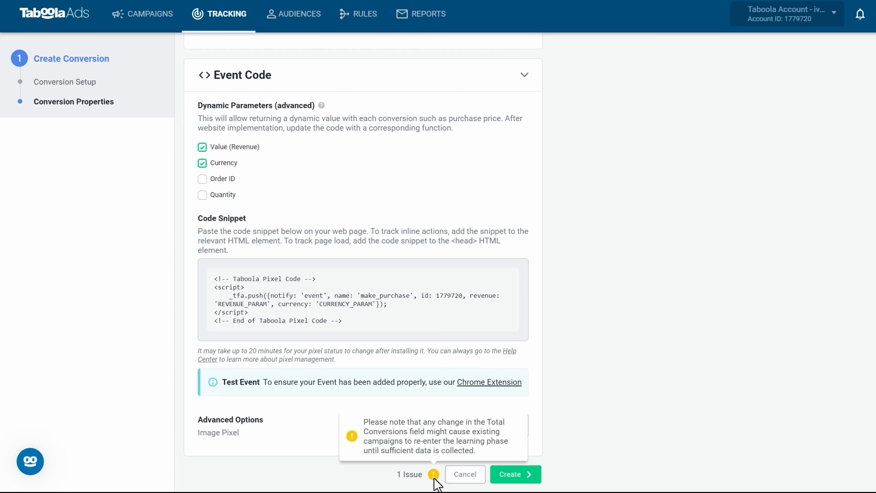
pyautogui.click(514, 474)
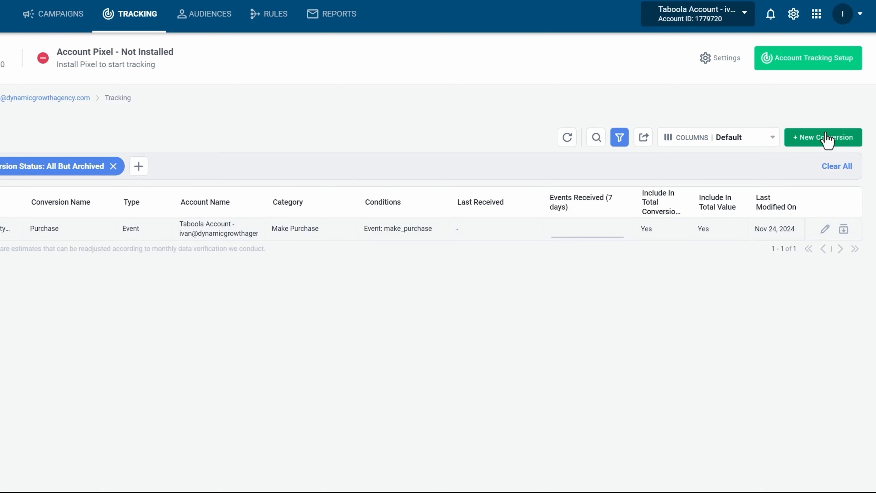
# Start a URL conversion named "Initiate Checkout" and add the condition Contains funnel-course-creator-checkout, copied from the course creator checkout page's address.
pyautogui.click(824, 140)
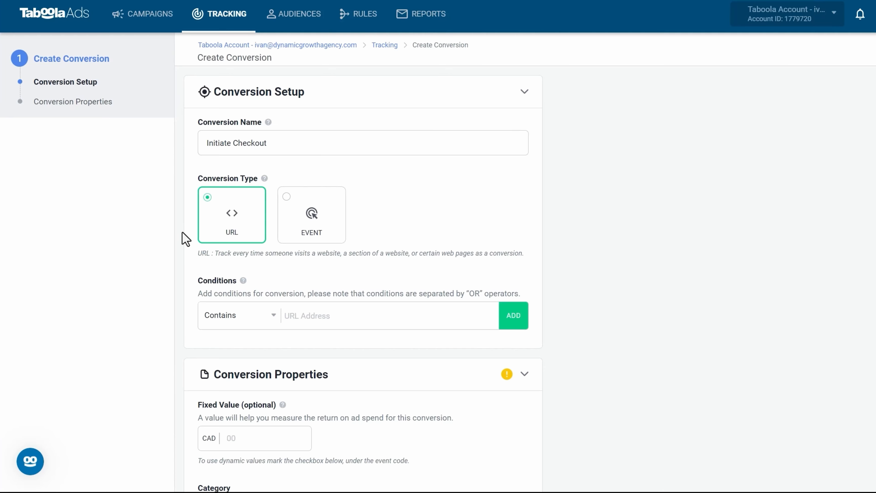
pyautogui.click(298, 8)
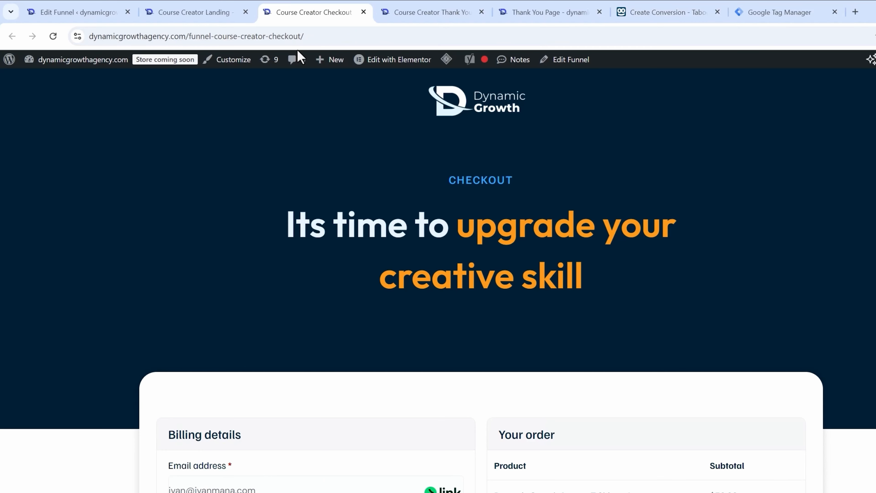
pyautogui.moveTo(313, 40); pyautogui.dragTo(214, 36)
pyautogui.hotkey('ctrl', 'c')
pyautogui.click(811, 9)
pyautogui.click(665, 10)
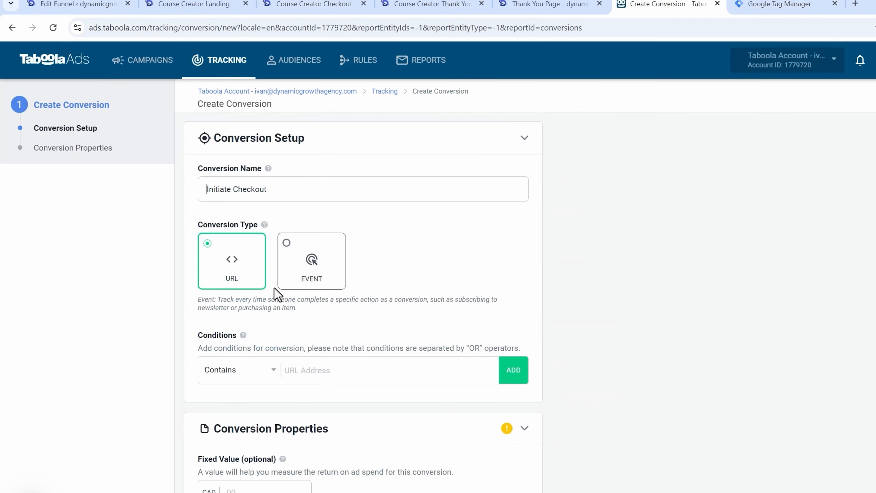
pyautogui.hotkey('ctrl', 'v')
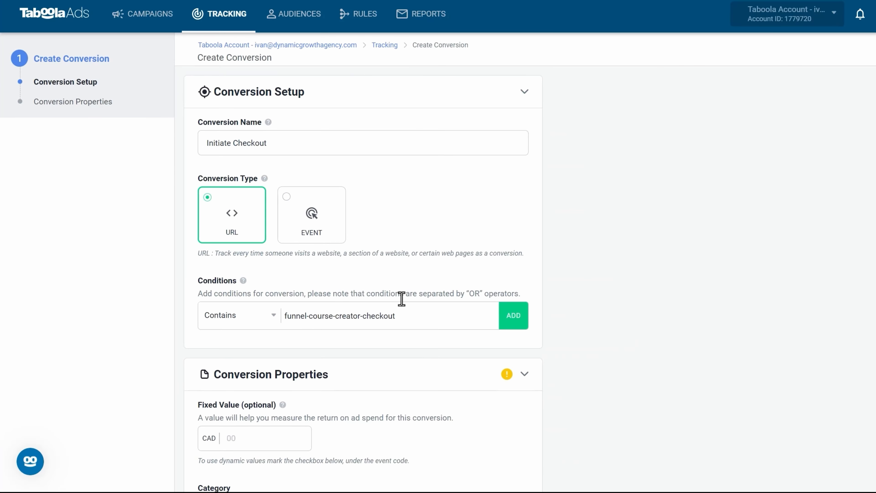
pyautogui.click(523, 312)
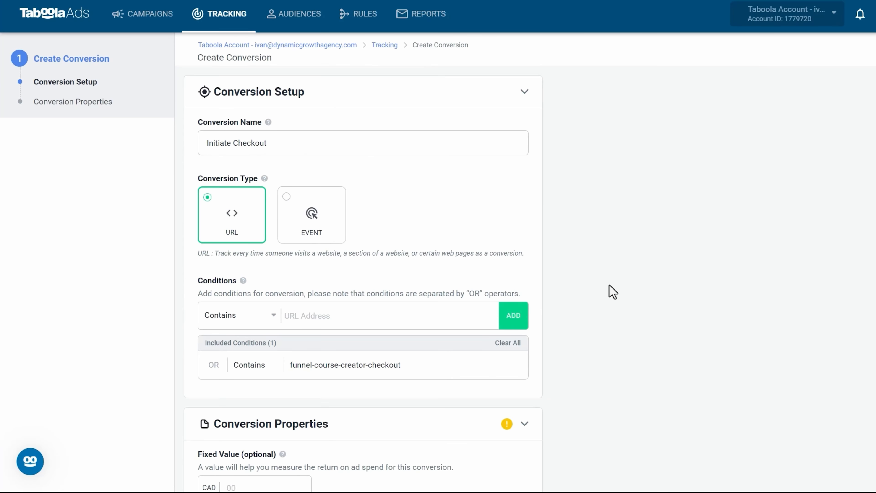
# Set the Initiate Checkout conversion's category to Start Checkout.
pyautogui.scroll(-3, 609, 291)
pyautogui.scroll(-3, 607, 292)
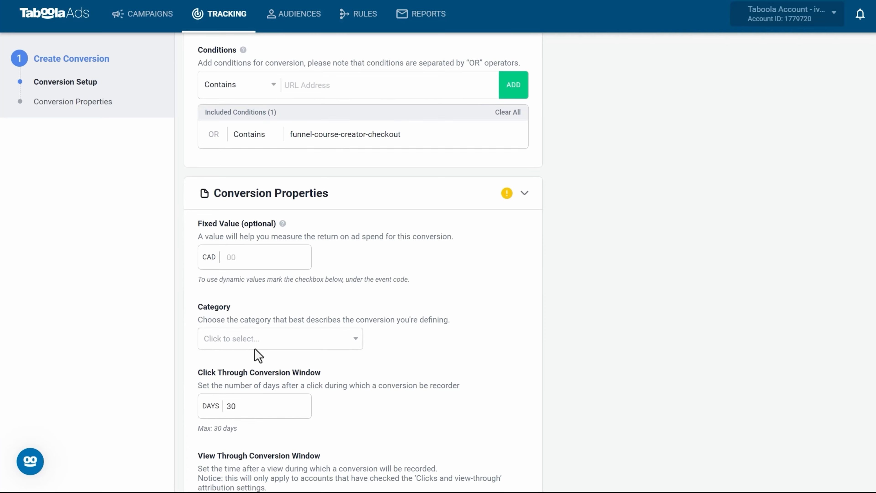
pyautogui.scroll(-3, 254, 354)
pyautogui.click(251, 235)
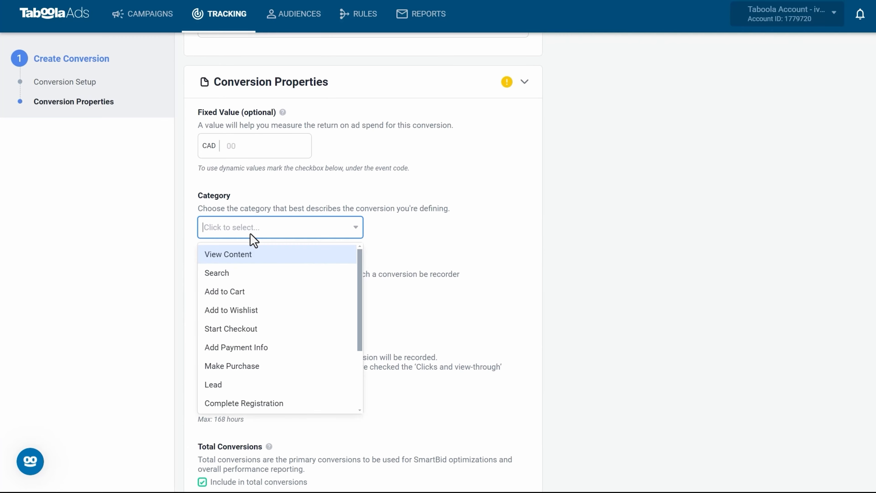
pyautogui.click(263, 330)
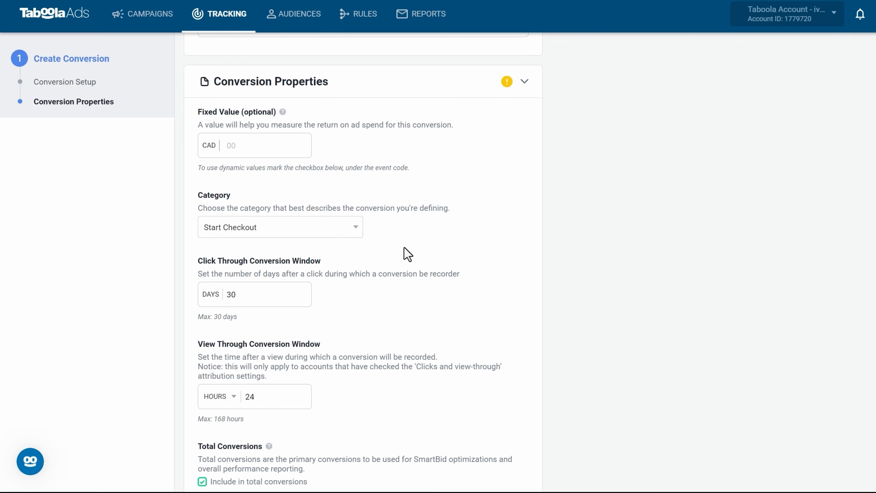
pyautogui.scroll(-3, 504, 187)
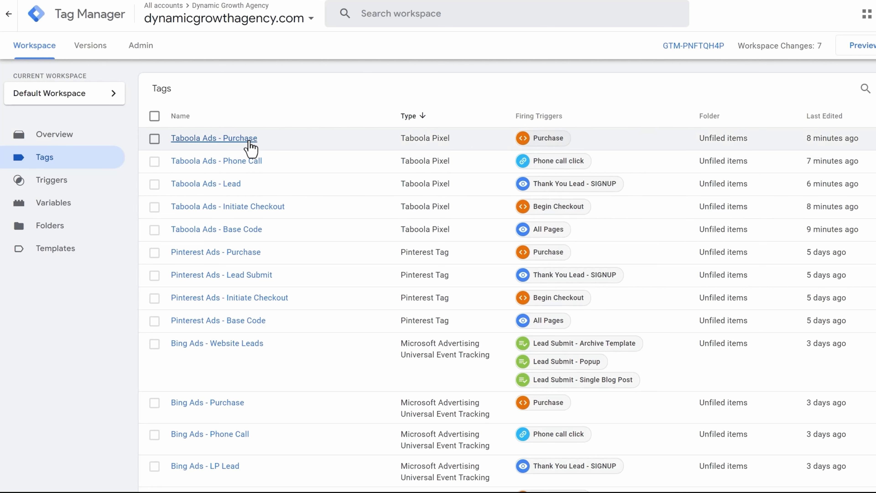
# Check the pixel type and event name of the Taboola Ads - Initiate Checkout tag in Google Tag Manager.
pyautogui.click(245, 207)
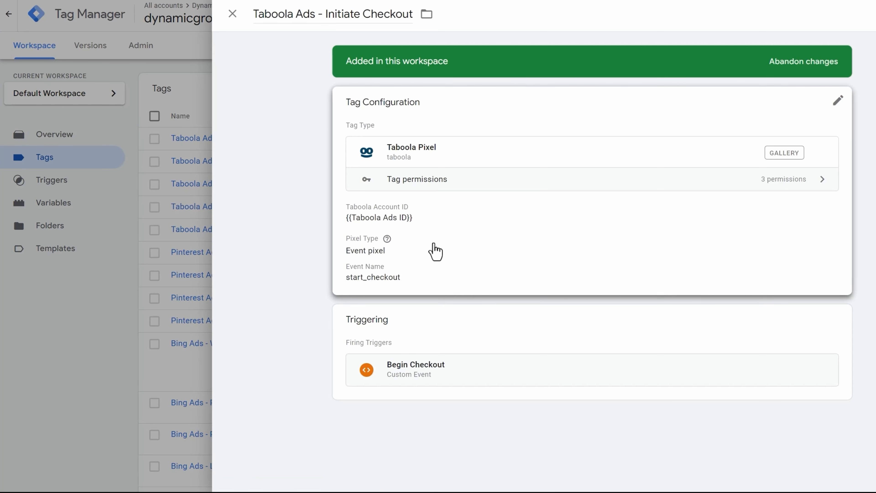
pyautogui.click(487, 266)
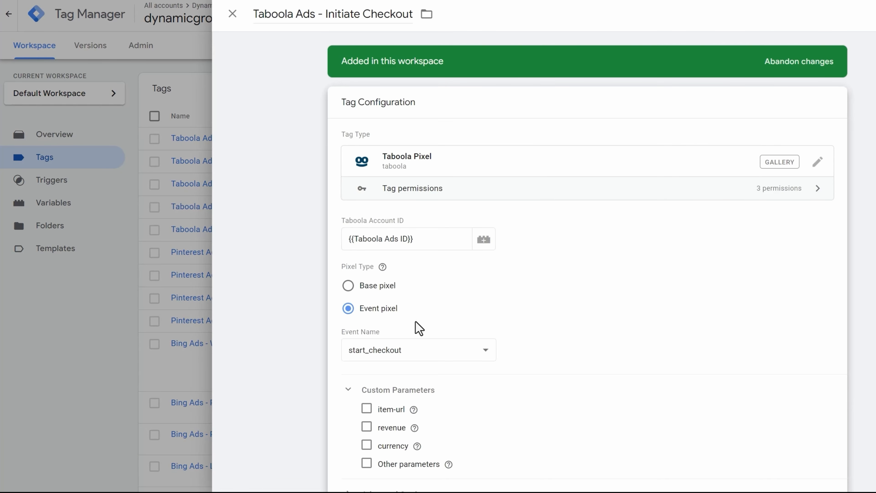
pyautogui.click(404, 350)
pyautogui.click(111, 303)
pyautogui.click(111, 303)
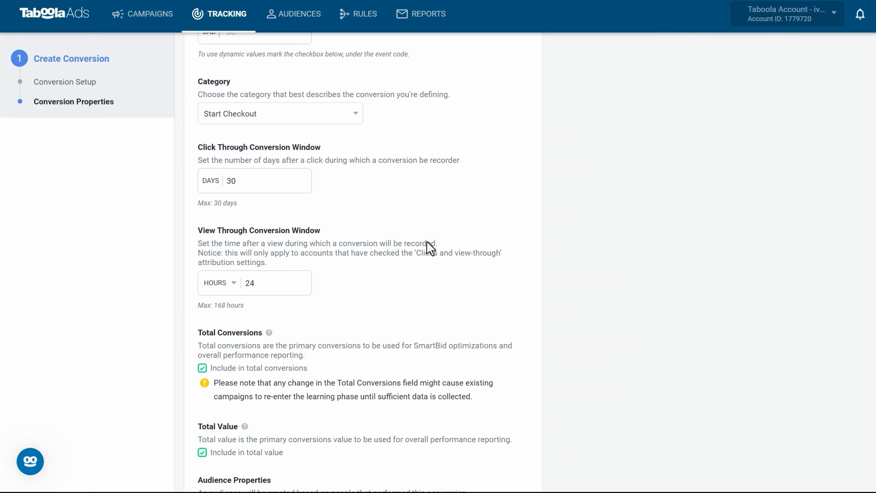
# Set the Initiate Checkout conversion's aggregation type to Last Value and create the conversion in Taboola Ads.
pyautogui.scroll(-5, 427, 248)
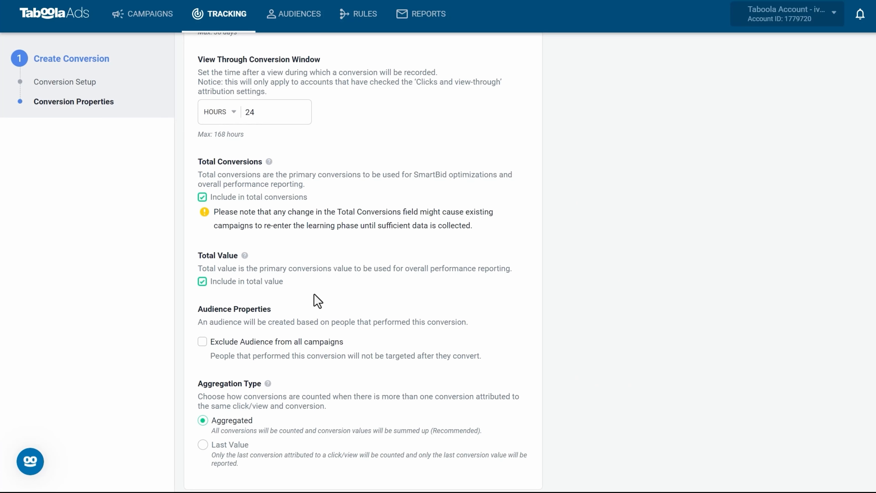
pyautogui.scroll(-1, 303, 294)
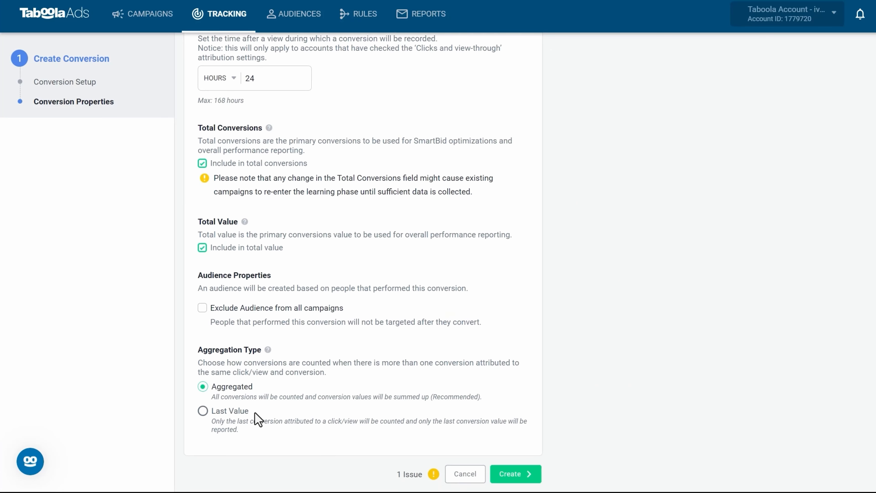
pyautogui.click(235, 415)
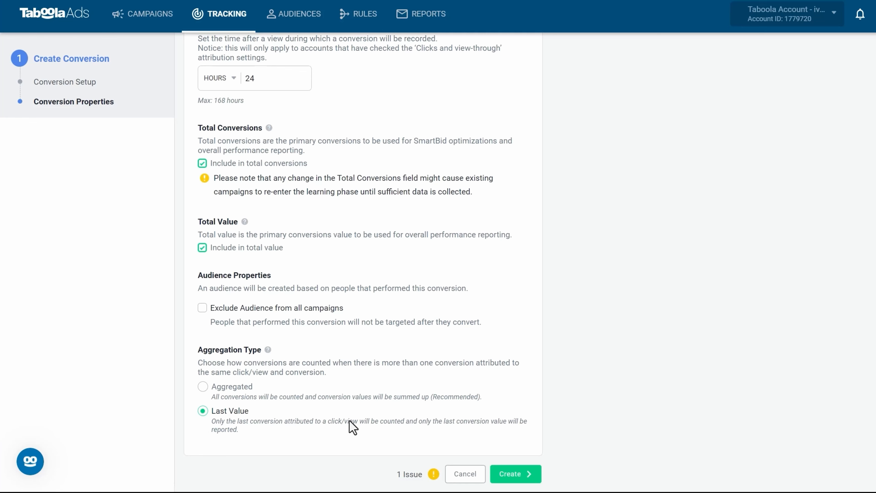
pyautogui.click(523, 476)
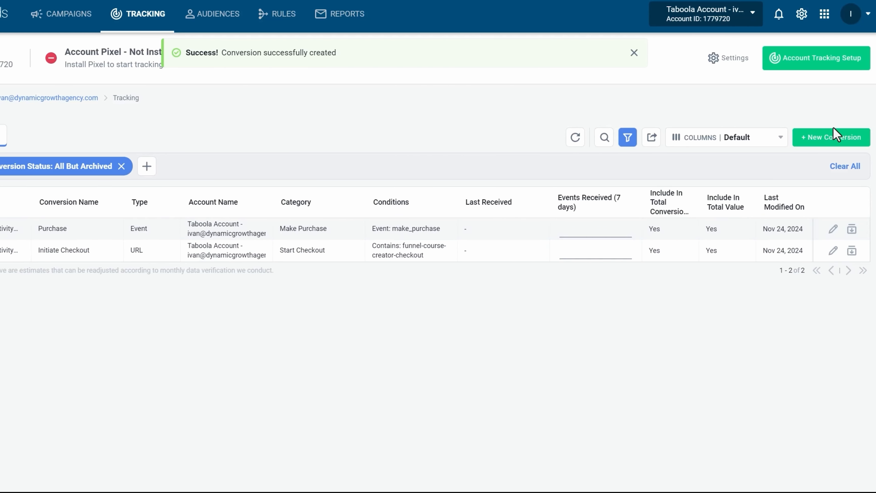
# Start a new URL conversion named "Leads".
pyautogui.click(835, 135)
pyautogui.click(256, 142)
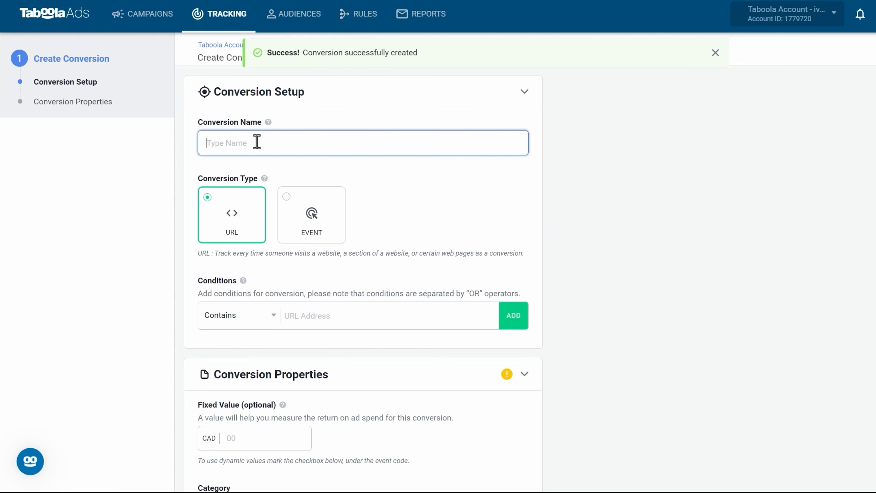
pyautogui.write('Leads')
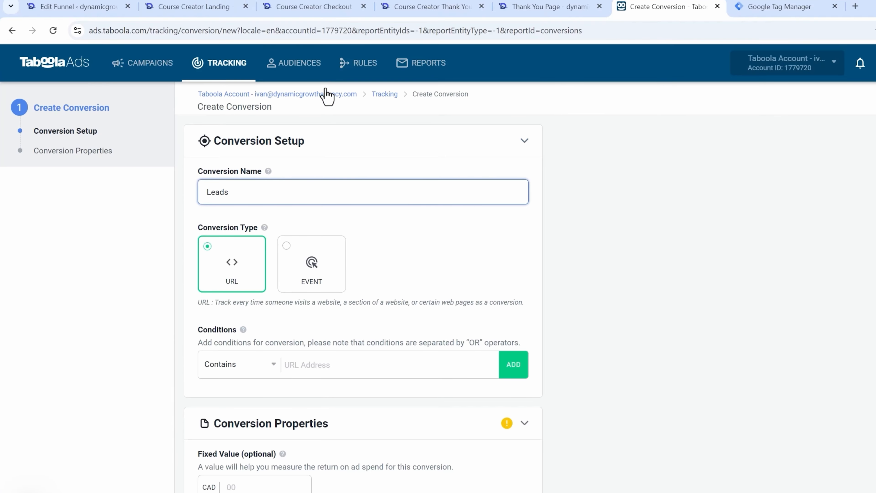
# Add the condition Contains /thank-you/ to the Leads conversion, copied from the thank you page's address.
pyautogui.click(194, 3)
pyautogui.click(305, 14)
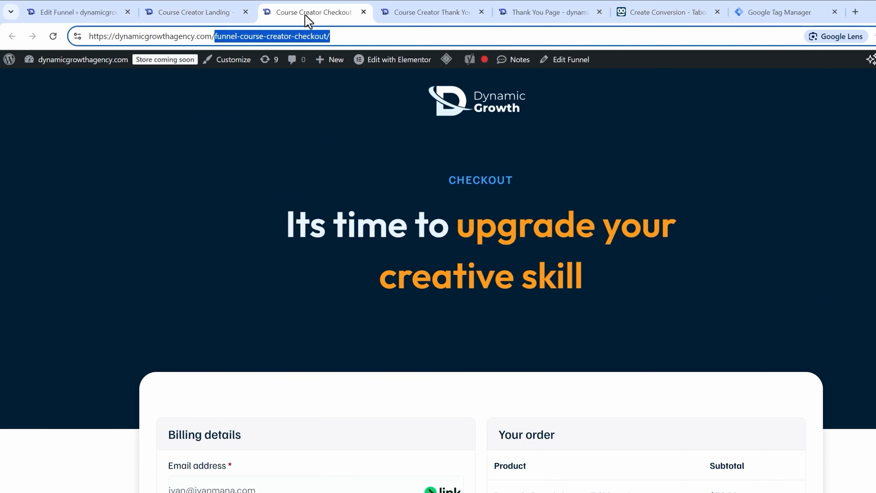
pyautogui.click(433, 8)
pyautogui.click(520, 9)
pyautogui.moveTo(258, 35); pyautogui.dragTo(185, 35)
pyautogui.hotkey('ctrl', 'c')
pyautogui.click(789, 9)
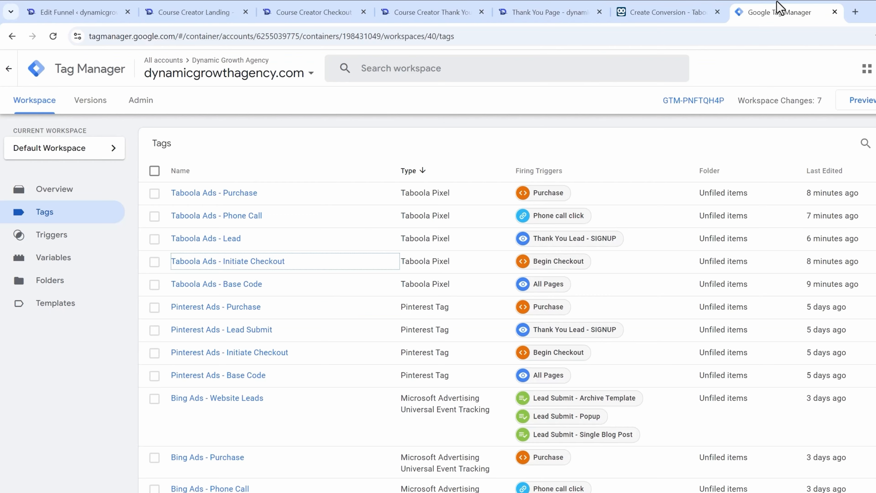
pyautogui.click(688, 13)
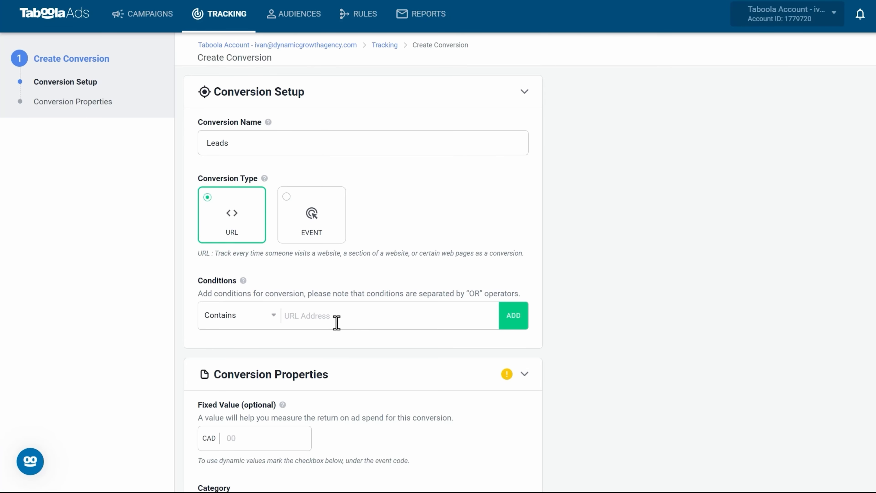
pyautogui.click(336, 349)
pyautogui.hotkey('ctrl', 'v')
pyautogui.click(506, 320)
# Set the Leads conversion's category to Lead.
pyautogui.scroll(-5, 610, 319)
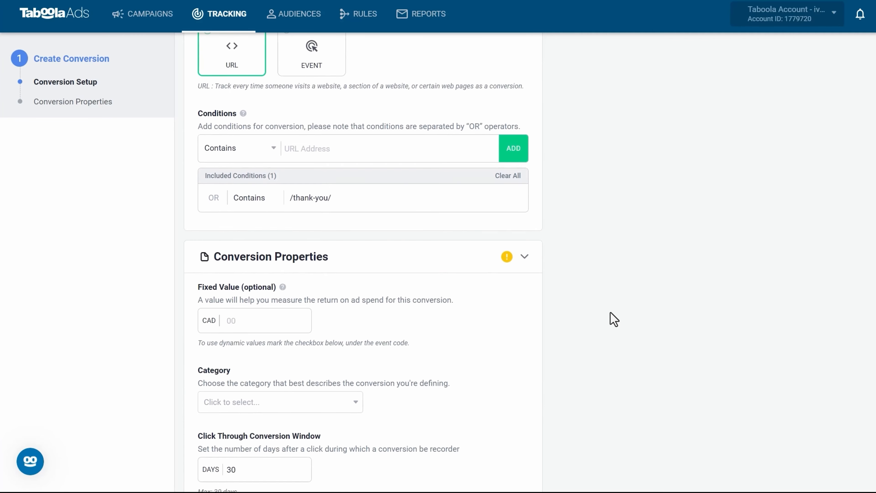
pyautogui.scroll(-5, 289, 330)
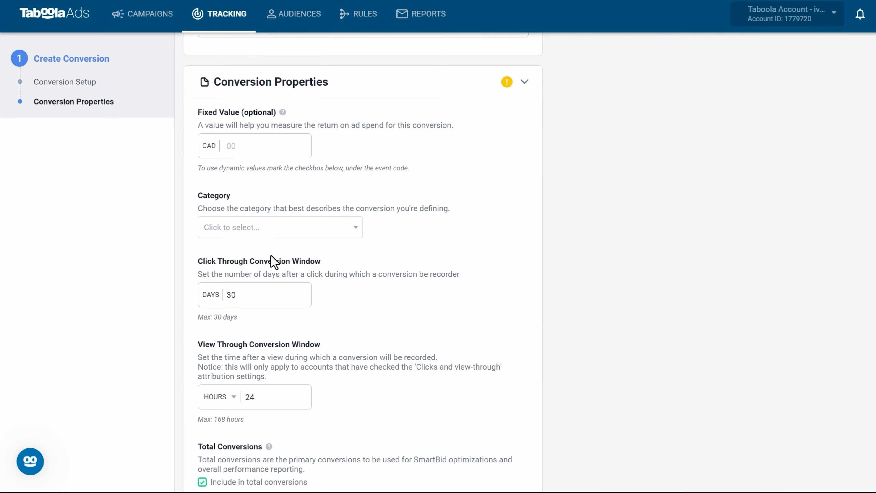
pyautogui.click(295, 230)
pyautogui.scroll(-2, 273, 300)
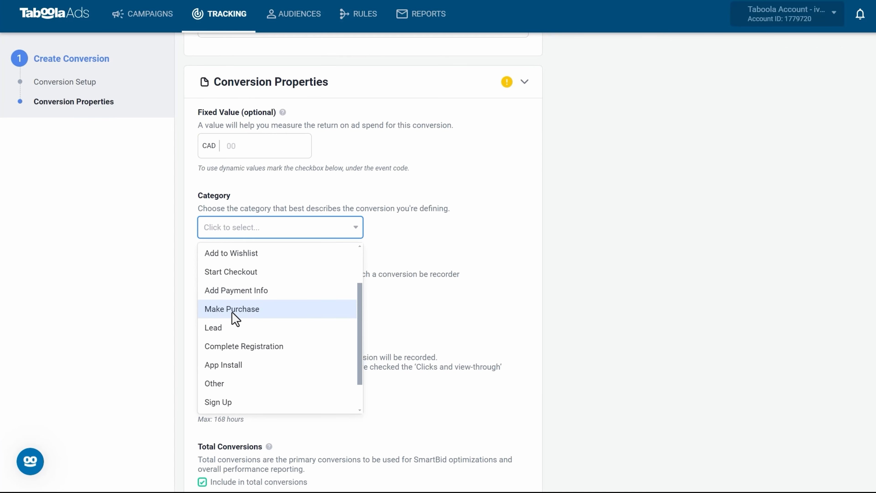
pyautogui.click(230, 331)
pyautogui.click(604, 247)
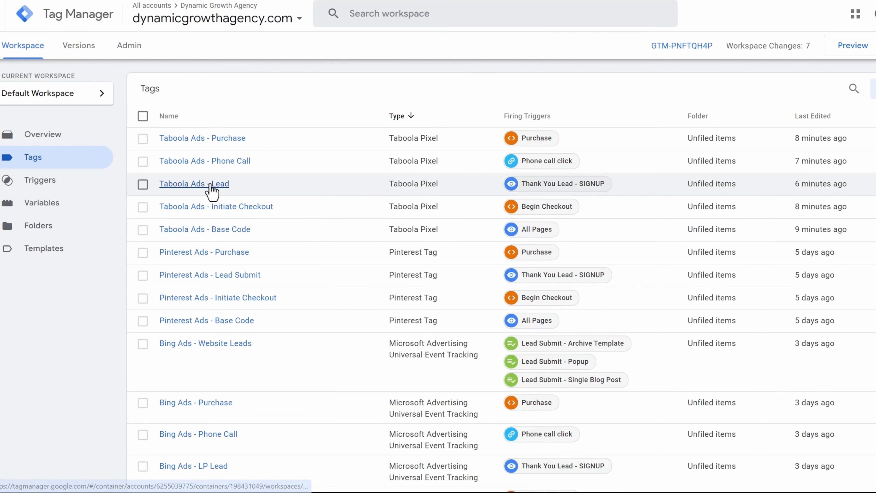
# In Google Tag Manager, change the Taboola Ads - Lead tag to an event pixel with the event name lead and save it.
pyautogui.click(226, 184)
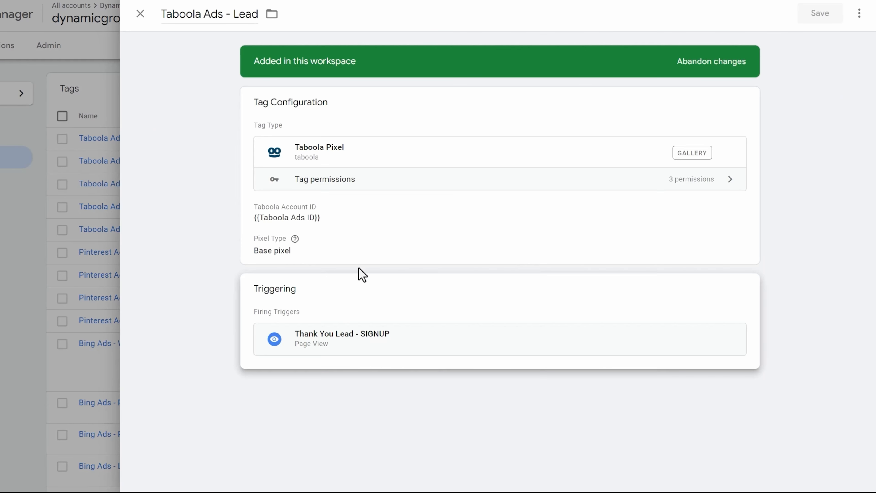
pyautogui.click(380, 257)
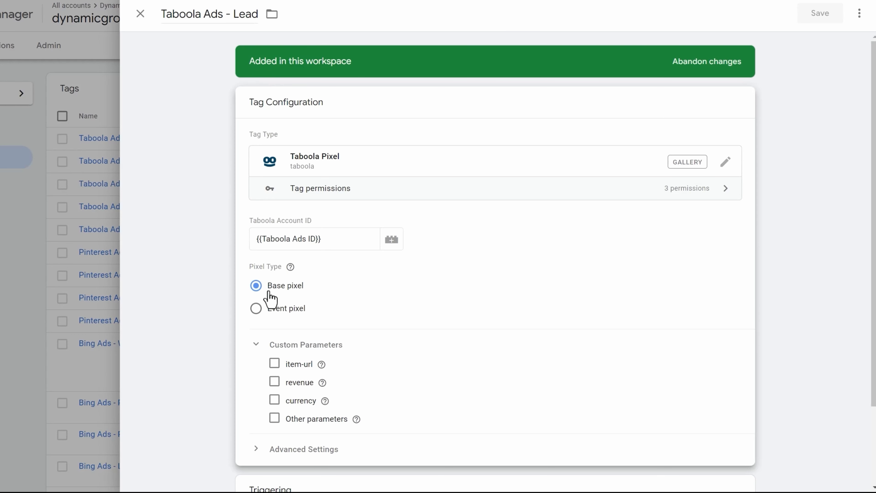
pyautogui.click(256, 308)
pyautogui.scroll(-1, 398, 313)
pyautogui.scroll(-1, 345, 307)
pyautogui.click(296, 297)
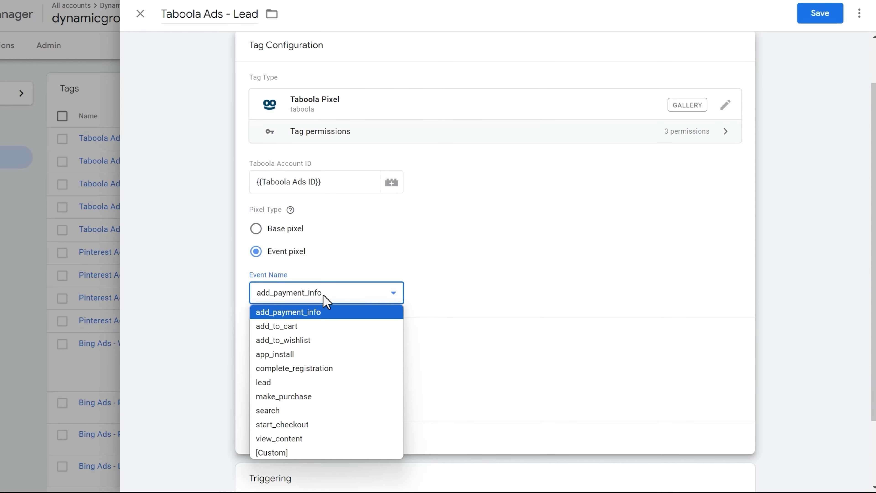
pyautogui.click(296, 385)
pyautogui.scroll(-2, 706, 279)
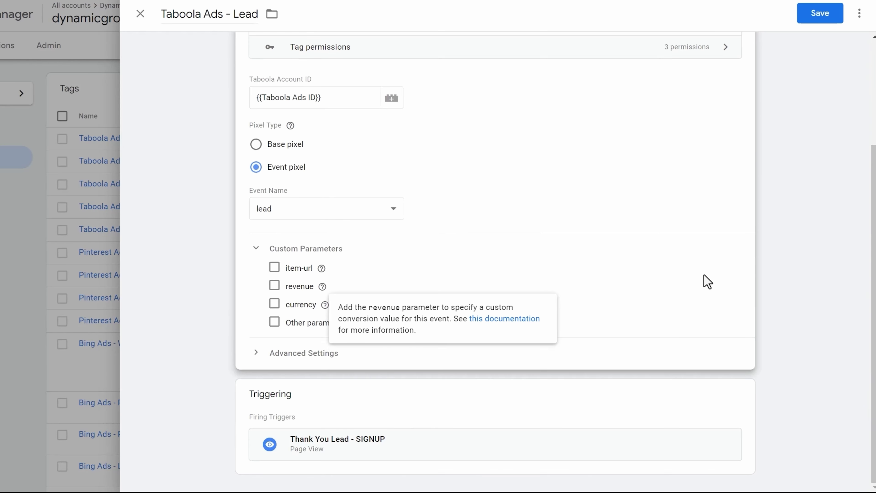
pyautogui.scroll(4, 706, 279)
pyautogui.click(805, 21)
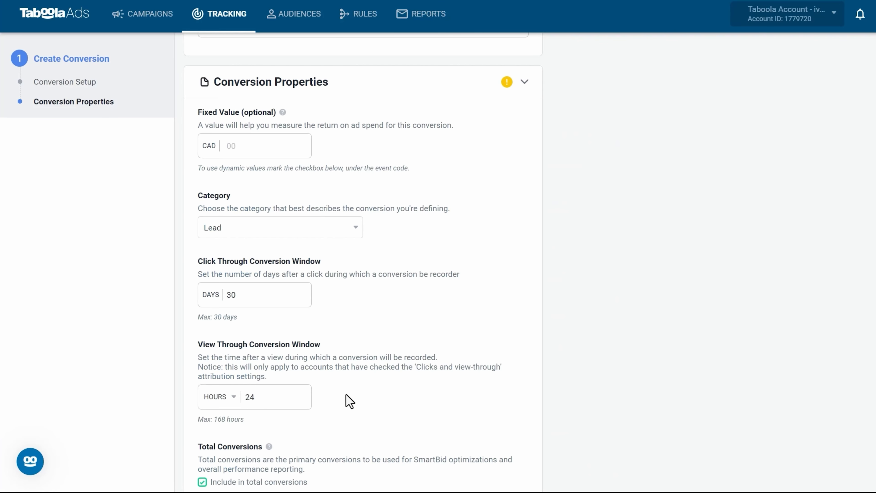
# Back in Taboola Ads, exclude the Leads conversion from total conversions and read how total conversions affect SmartBid optimization.
pyautogui.scroll(-3, 349, 401)
pyautogui.scroll(2, 329, 371)
pyautogui.scroll(-5, 321, 298)
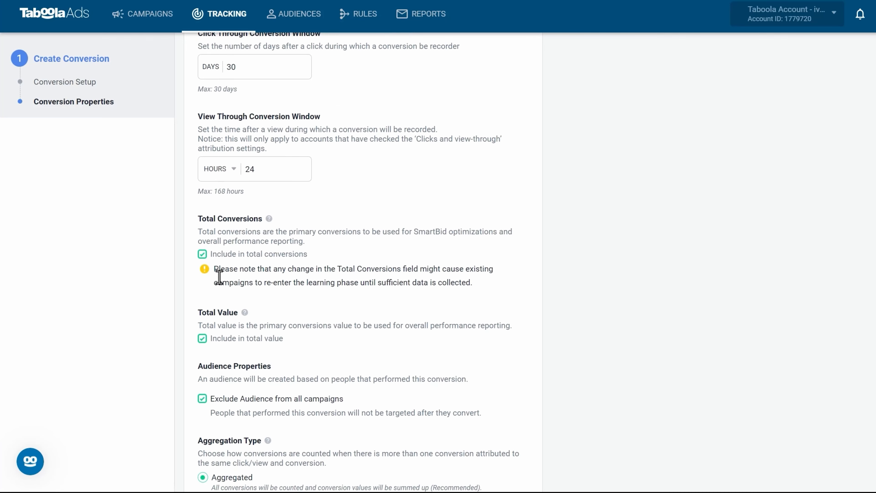
pyautogui.click(202, 257)
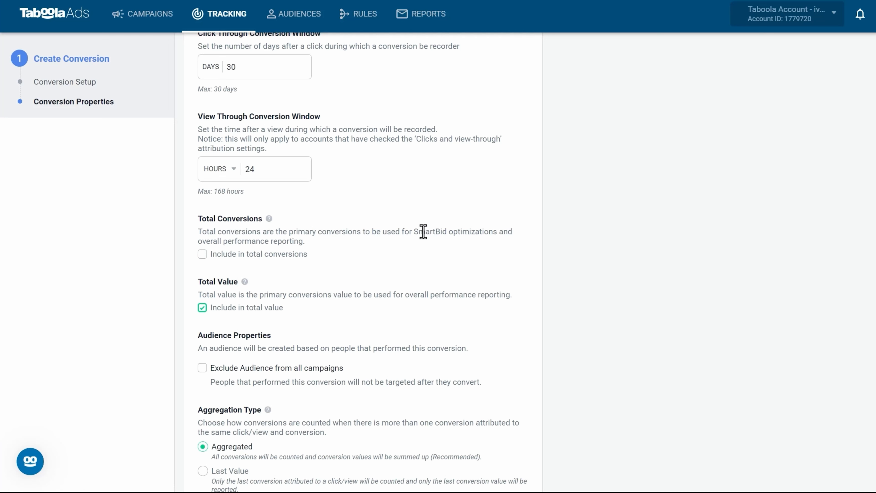
pyautogui.moveTo(378, 227); pyautogui.dragTo(534, 228)
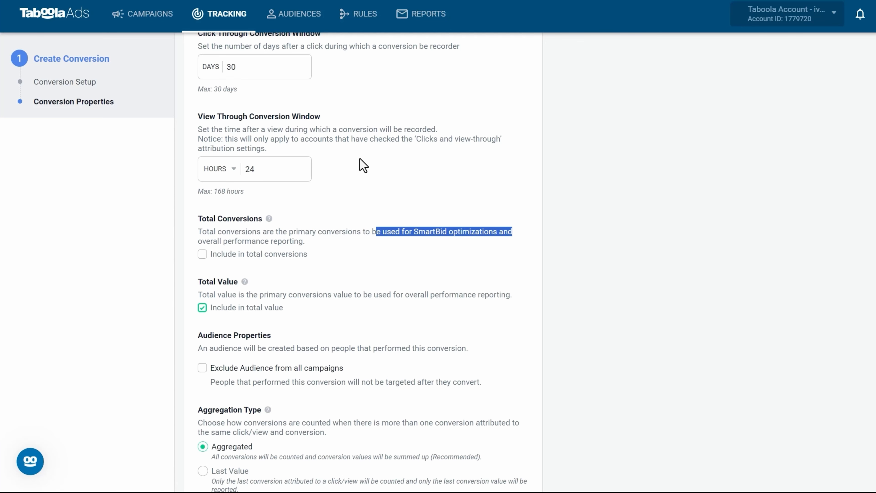
# Set the Leads conversion's aggregation type to Last Value and create the conversion.
pyautogui.scroll(-2, 363, 166)
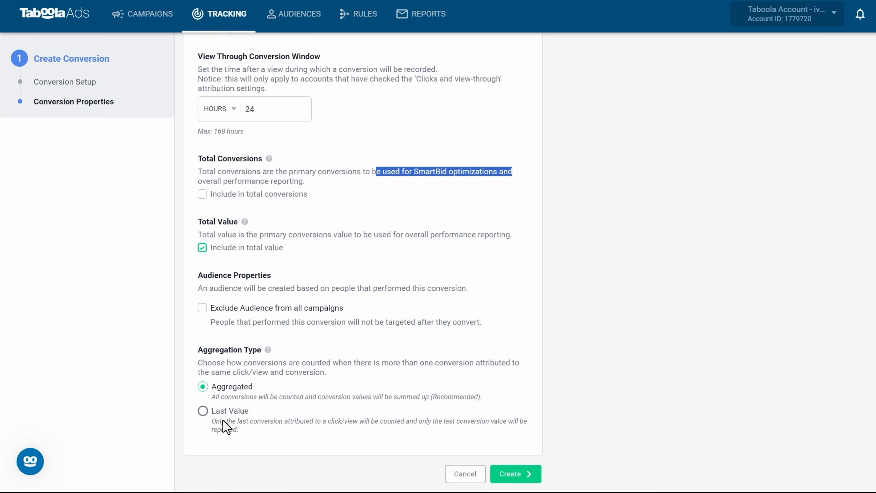
pyautogui.click(220, 411)
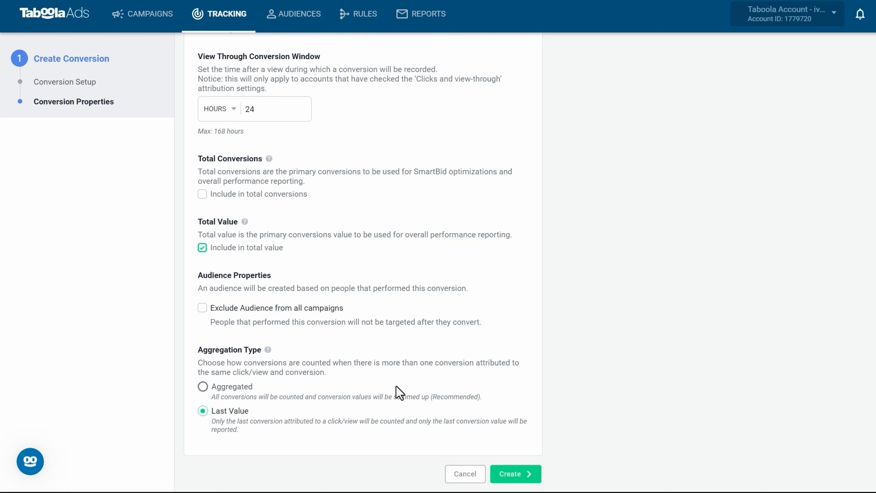
pyautogui.click(523, 481)
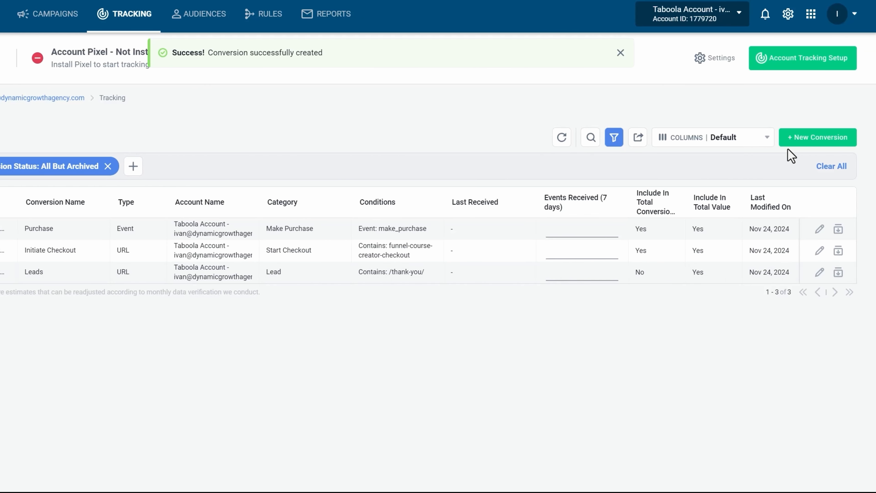
# Start a new conversion named "Phone Call" with the conversion type Event.
pyautogui.click(867, 137)
pyautogui.click(258, 143)
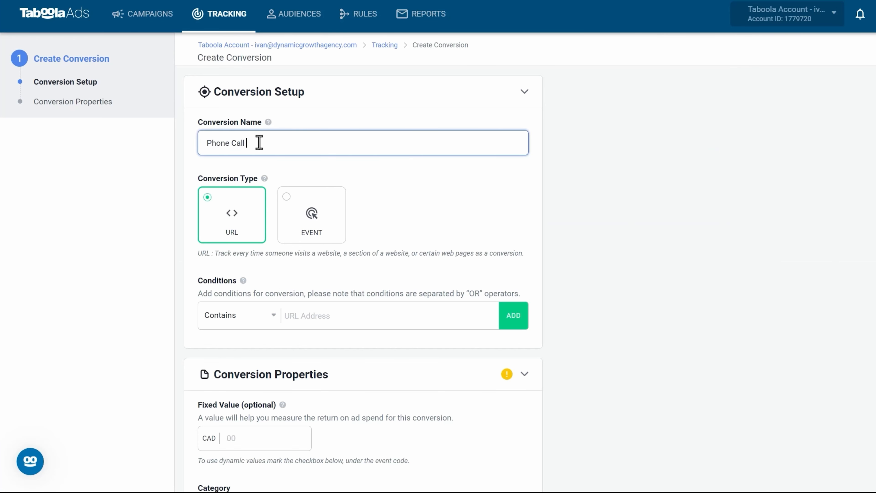
pyautogui.click(315, 232)
# Set the Phone Call conversion's category to Contact with the event name contact.
pyautogui.scroll(-3, 428, 231)
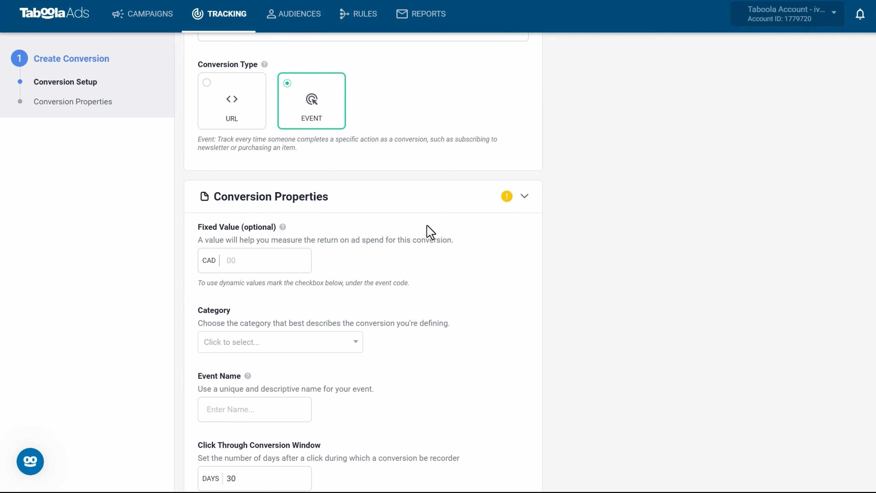
pyautogui.scroll(-3, 429, 231)
pyautogui.click(286, 232)
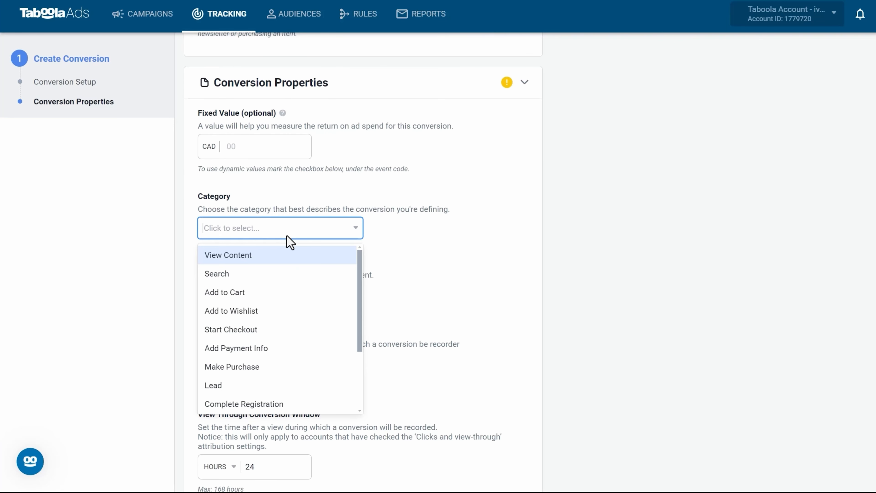
pyautogui.scroll(-3, 289, 362)
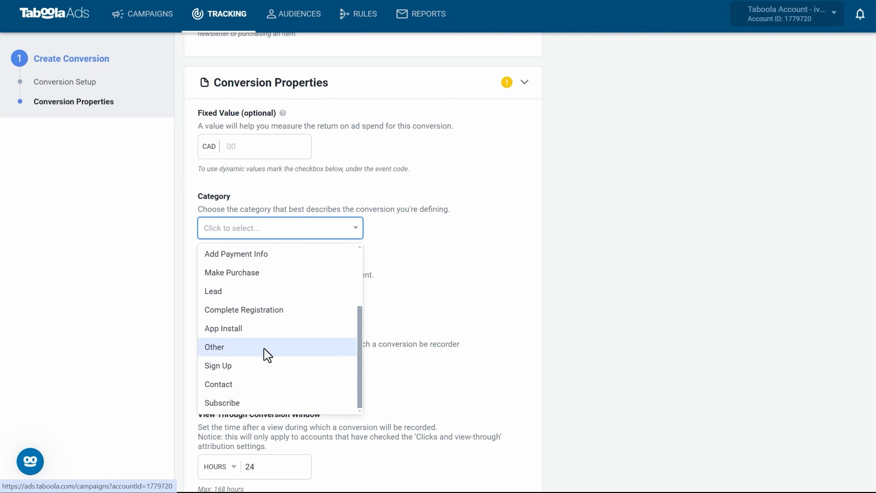
pyautogui.click(263, 387)
pyautogui.click(240, 292)
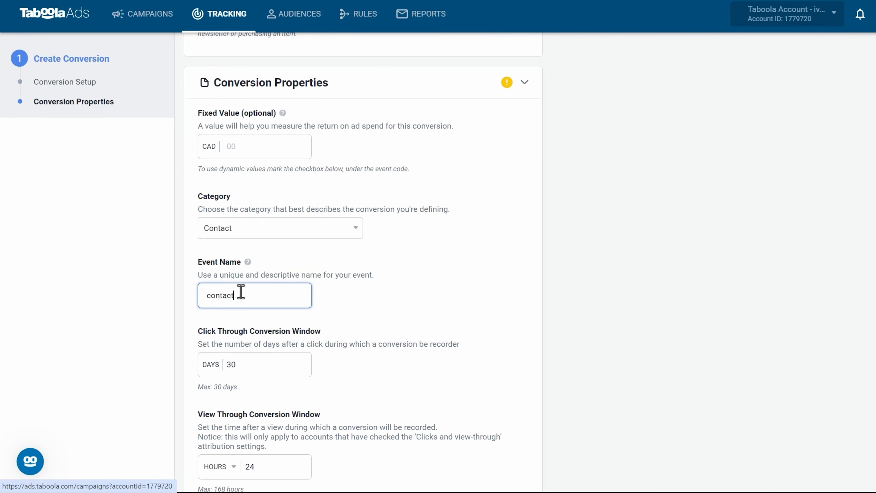
pyautogui.doubleClick(227, 291)
# Change the Phone Call conversion's category to Other and look up the custom event name in the Taboola Ads - Phone Call tag in Google Tag Manager.
pyautogui.click(302, 229)
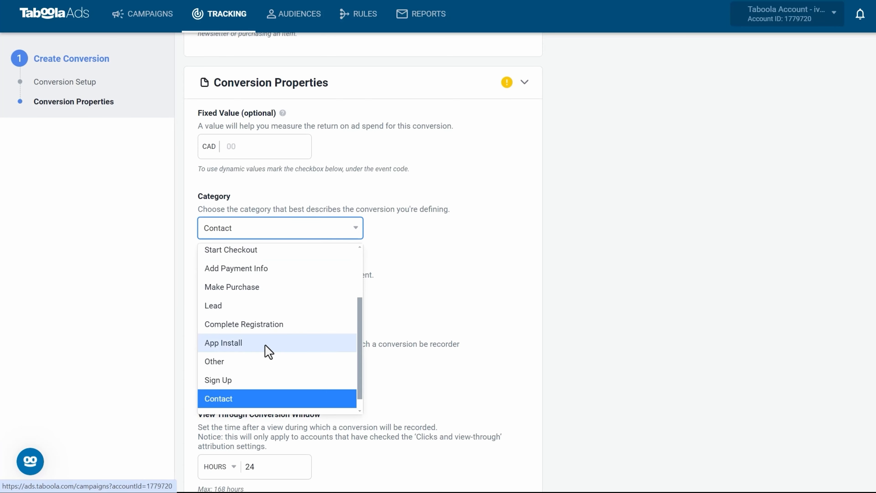
pyautogui.click(230, 362)
pyautogui.doubleClick(232, 290)
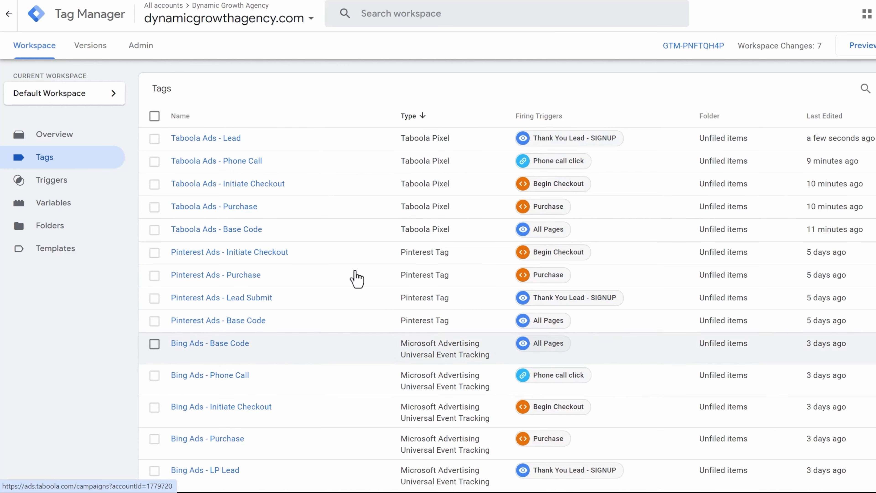
pyautogui.click(230, 162)
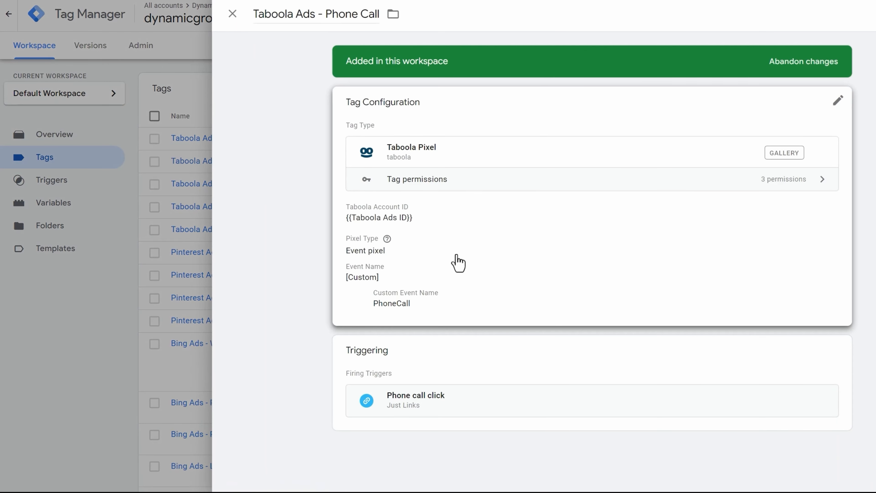
# Copy the custom event name PhoneCall from the Taboola Ads - Phone Call tag into the Phone Call conversion's event name in Taboola Ads.
pyautogui.doubleClick(381, 392)
pyautogui.hotkey('ctrl', 'c')
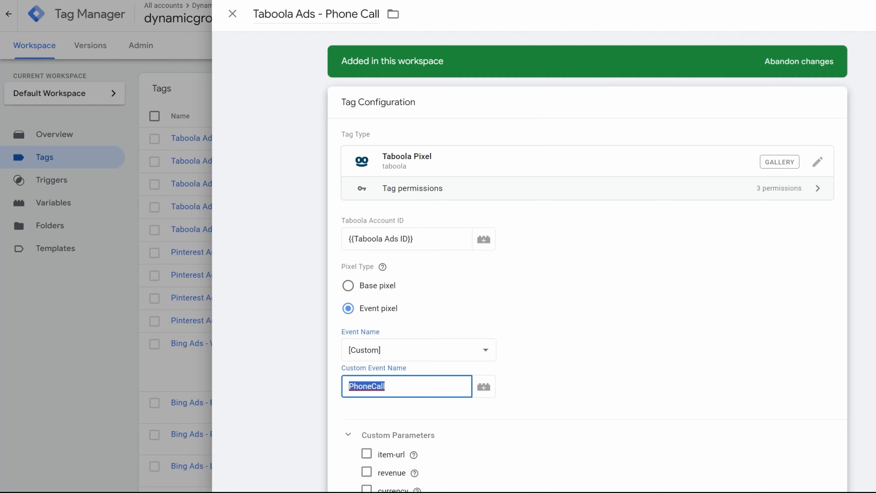
pyautogui.hotkey('ctrl', 'Tab')
pyautogui.hotkey('ctrl', 'v')
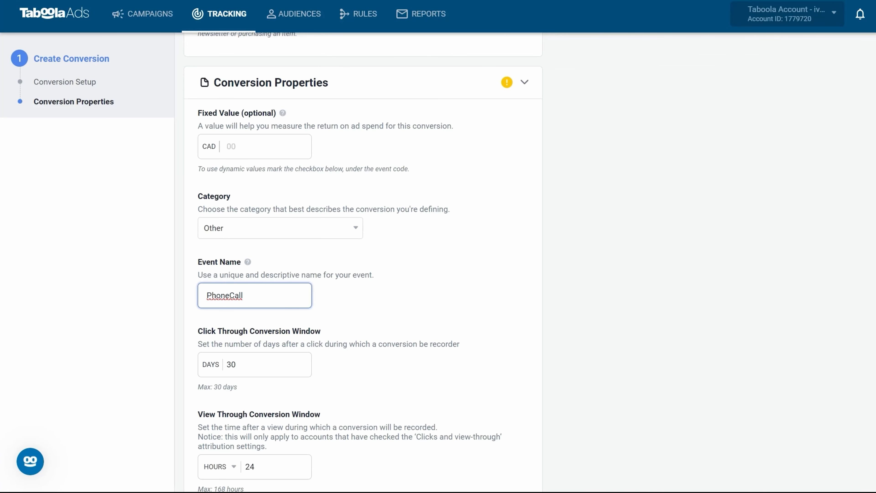
pyautogui.hotkey('ctrl', 'shift', 'Tab')
pyautogui.click(567, 134)
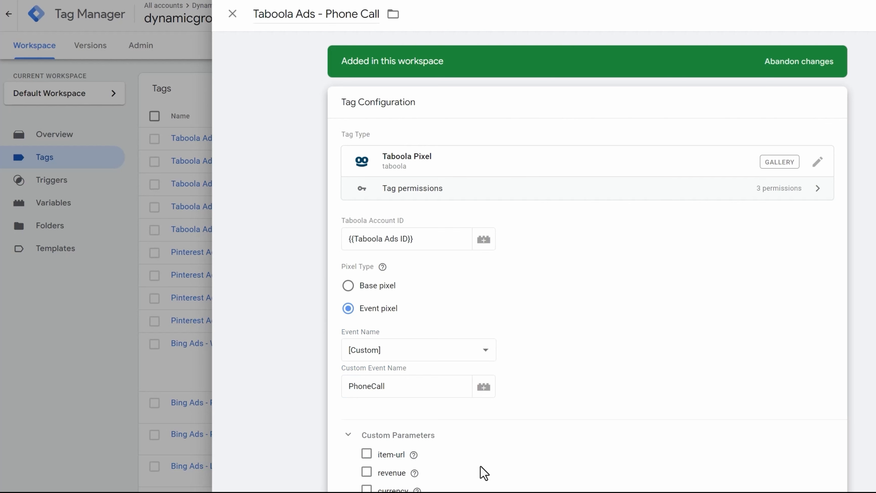
pyautogui.hotkey('ctrl', 'Tab')
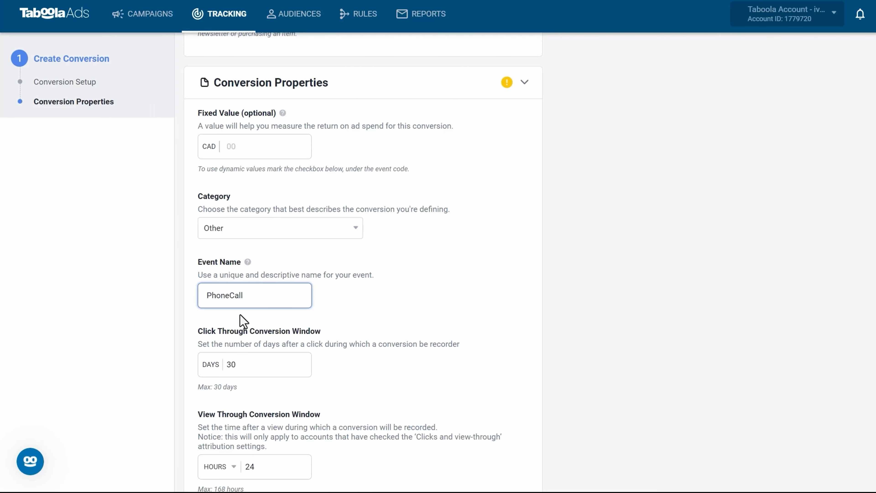
pyautogui.click(429, 289)
# Exclude the Phone Call conversion from total conversions, set its aggregation type to Last Value and create the conversion.
pyautogui.scroll(-8, 433, 250)
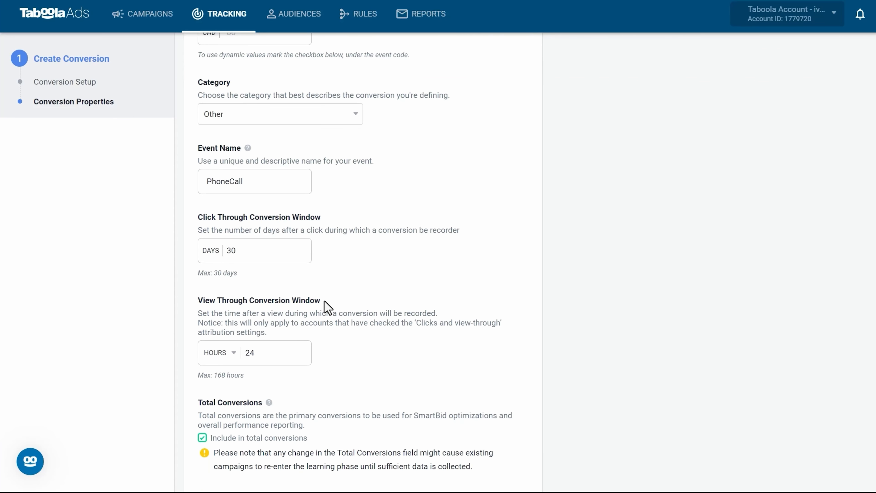
pyautogui.click(211, 267)
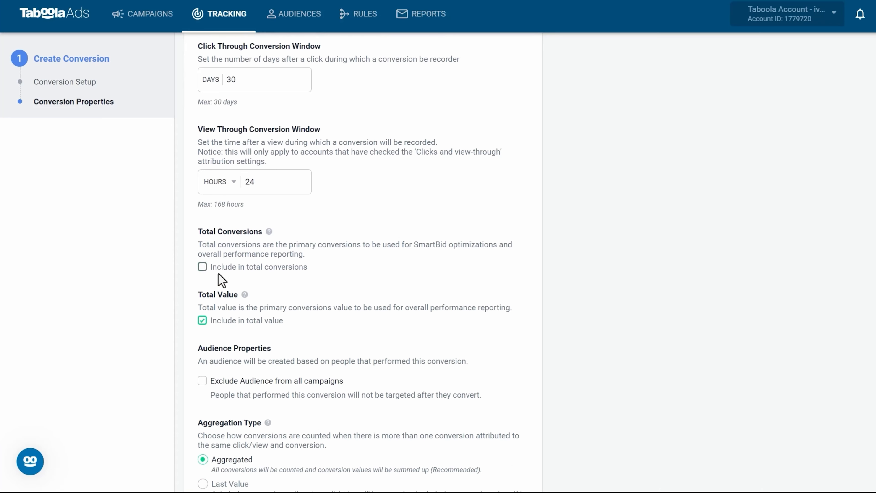
pyautogui.scroll(-2, 303, 337)
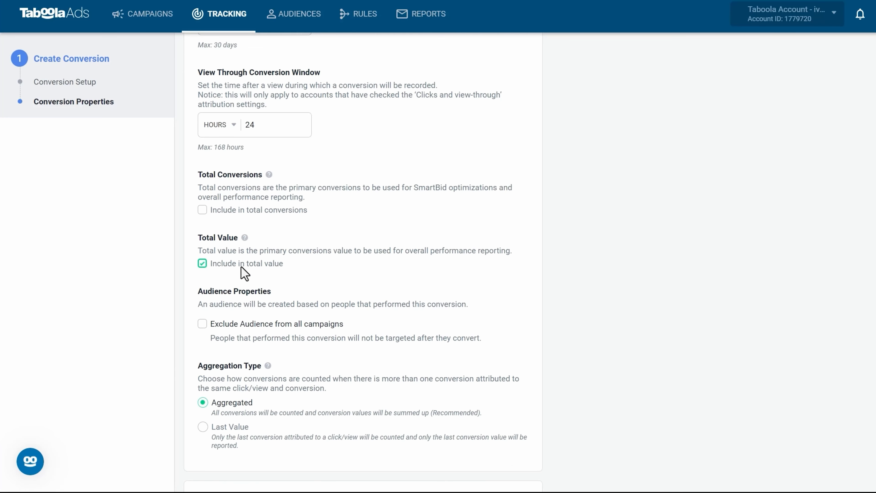
pyautogui.scroll(-3, 385, 362)
pyautogui.click(216, 313)
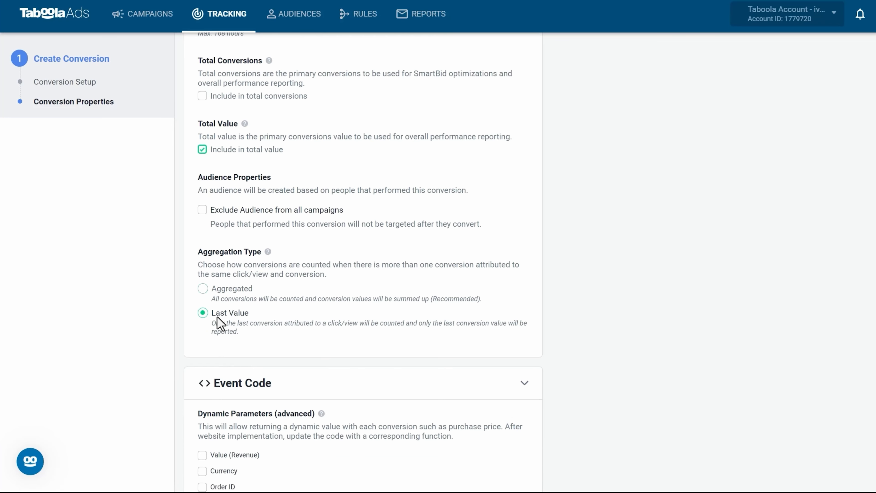
pyautogui.scroll(-3, 374, 305)
pyautogui.scroll(-5, 305, 391)
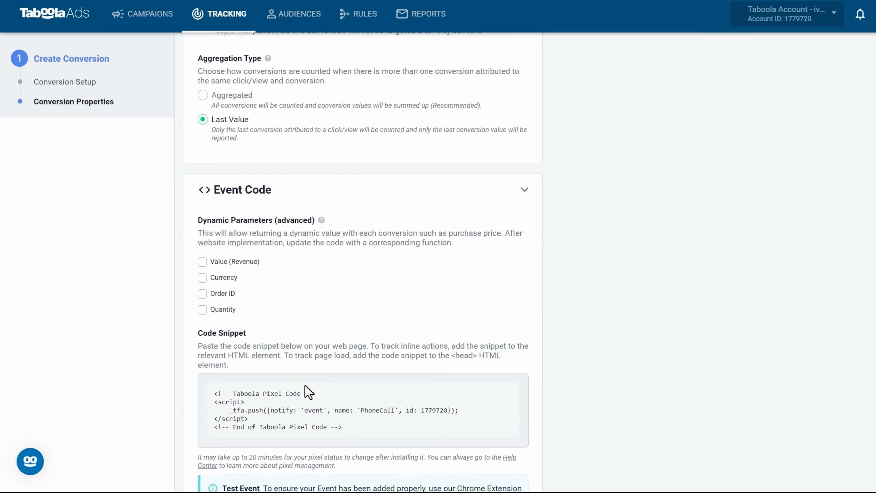
pyautogui.click(519, 478)
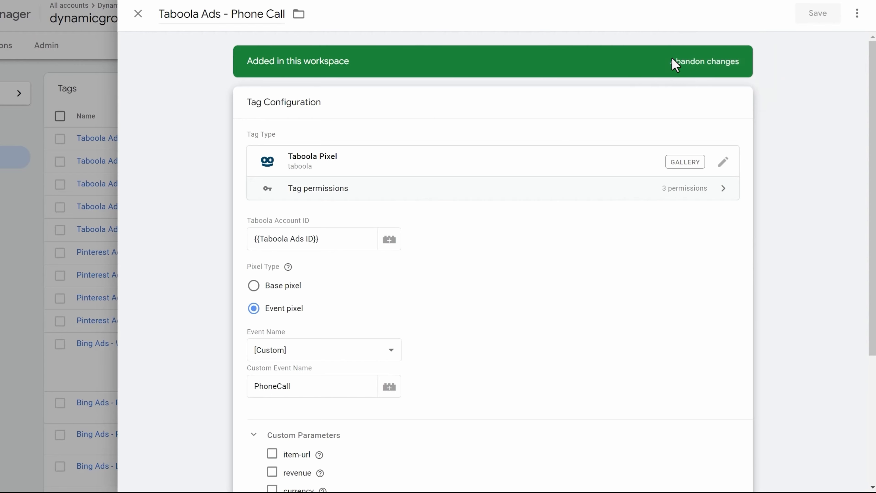
# Close the Phone Call tag in Google Tag Manager and publish the workspace changes as a version named "Taboola Ads Conversion Tracking".
pyautogui.click(192, 207)
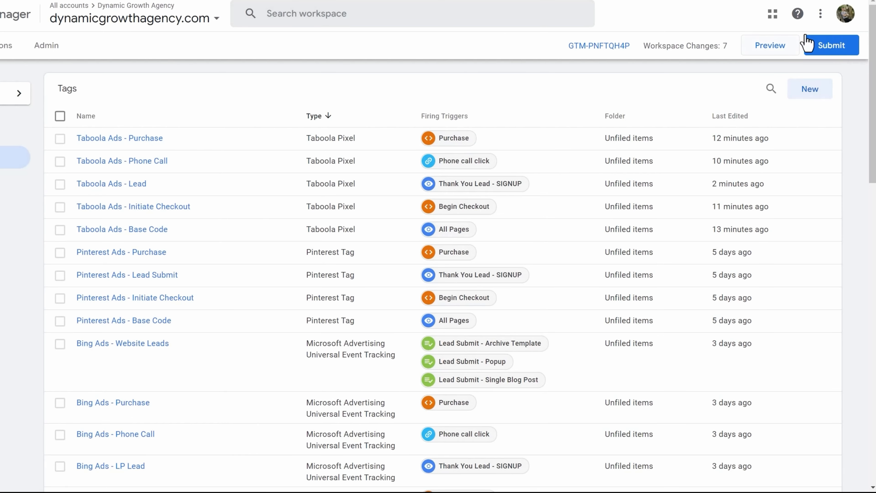
pyautogui.click(834, 48)
pyautogui.click(358, 142)
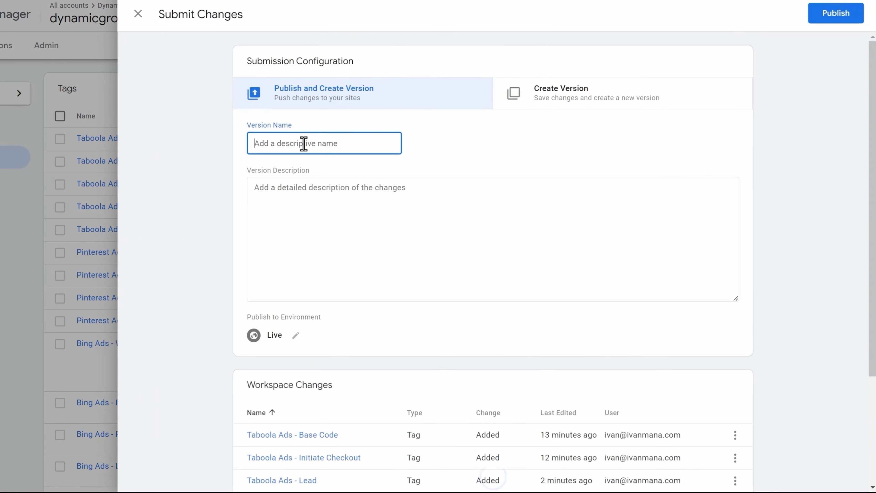
pyautogui.write('Taboola Ads Conversion Tracking')
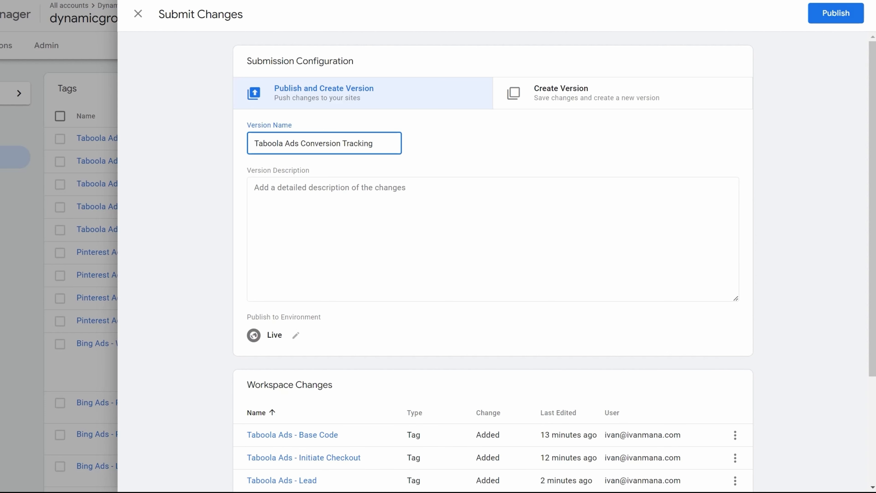
pyautogui.click(831, 14)
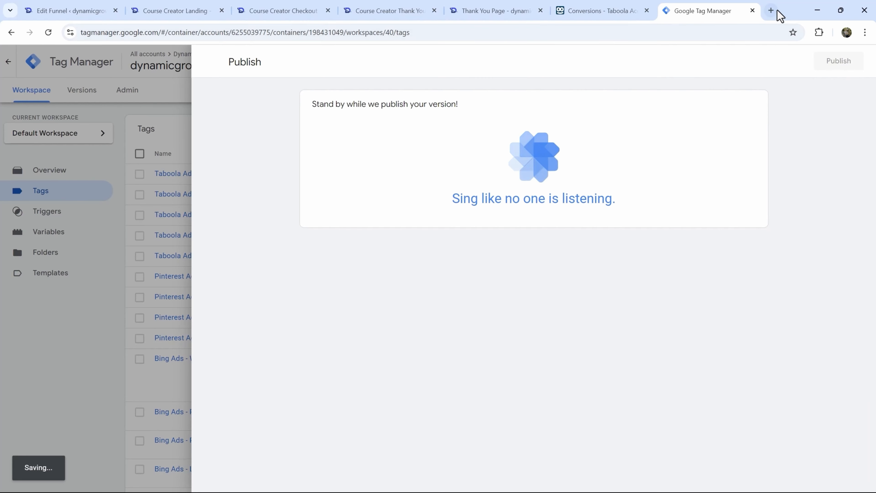
# Search the web for "taboola pixel helper" in a new browser tab and open its Chrome Web Store page.
pyautogui.click(778, 11)
pyautogui.write('taboola')
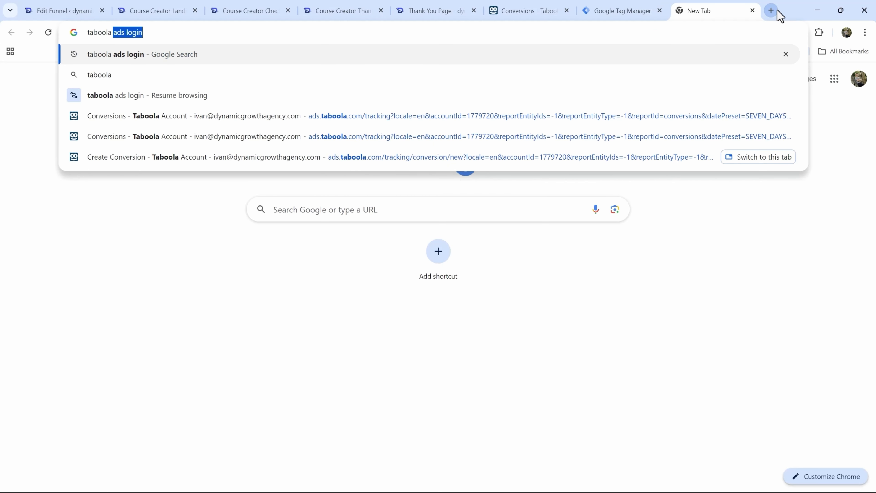
pyautogui.write(' pixel helper')
pyautogui.press('Return')
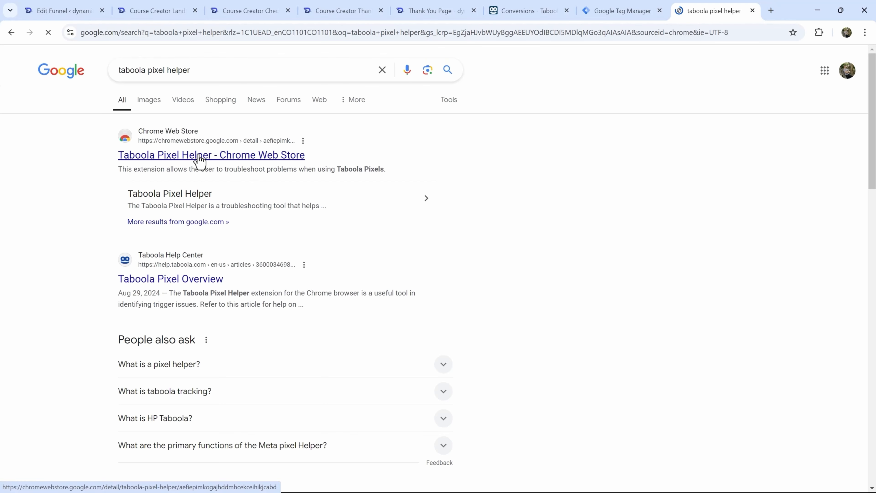
pyautogui.click(199, 156)
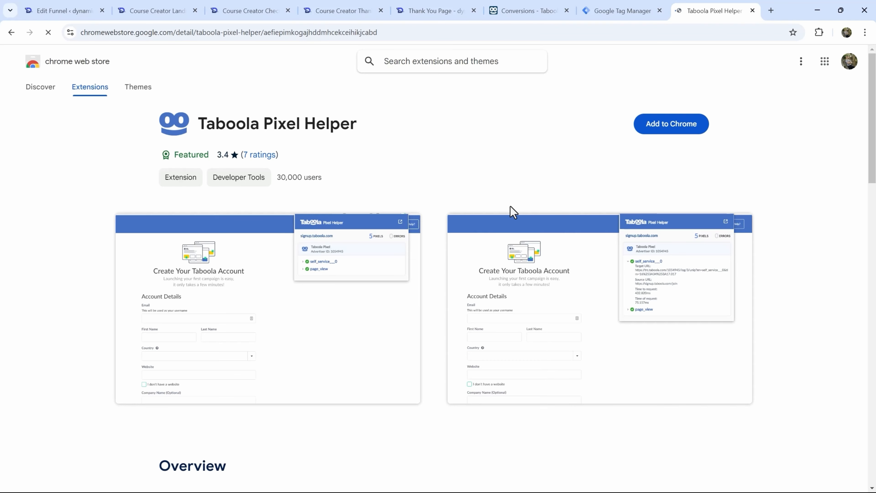
# Add the Taboola Pixel Helper extension to Chrome and close its store page.
pyautogui.scroll(-20, 513, 211)
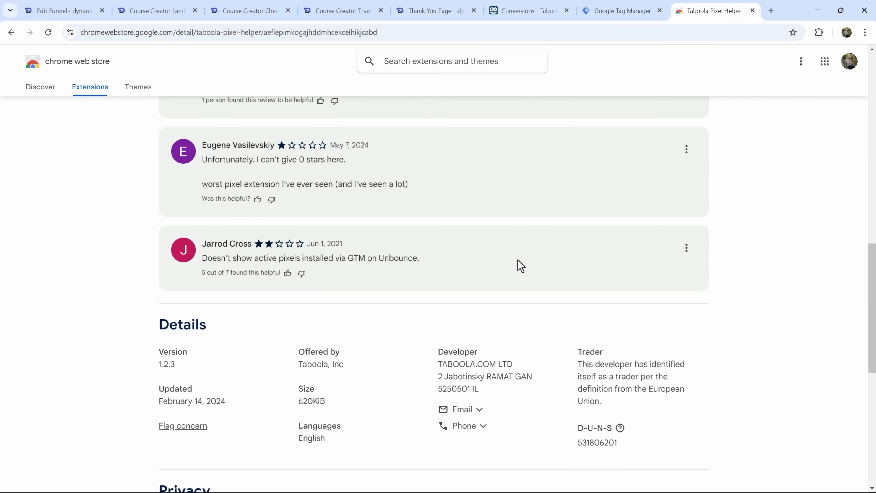
pyautogui.moveTo(434, 202); pyautogui.dragTo(518, 241)
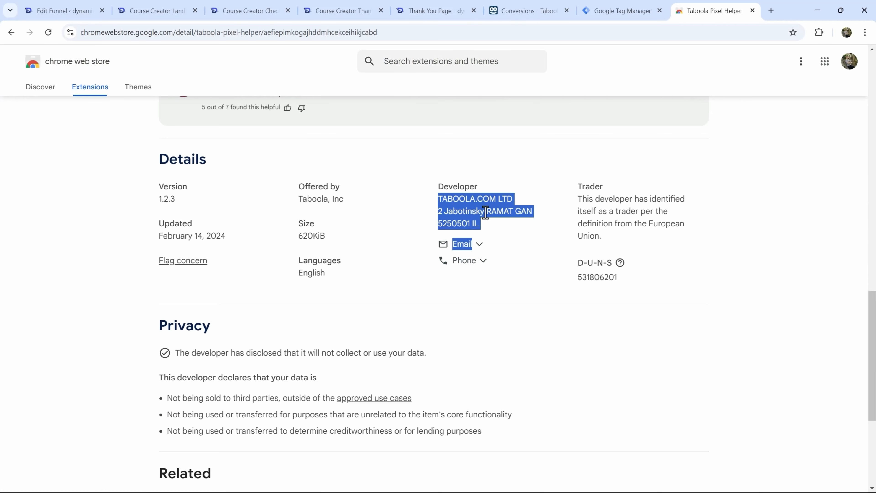
pyautogui.scroll(20, 489, 219)
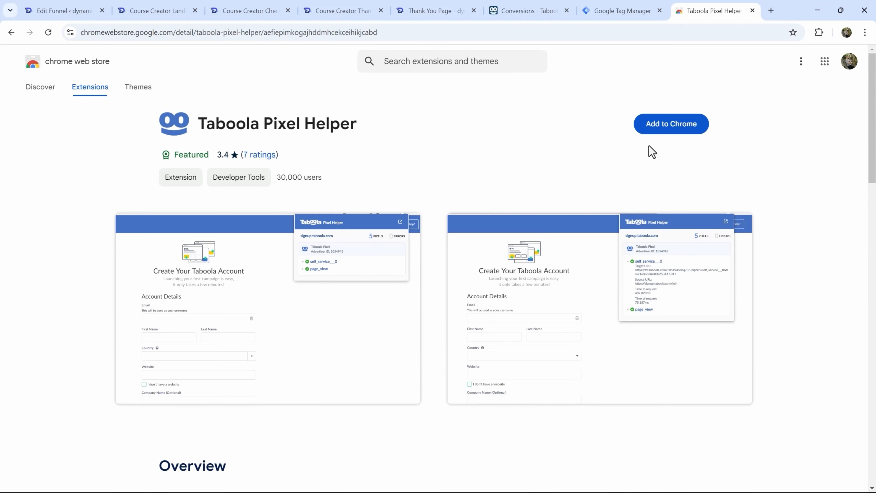
pyautogui.click(667, 129)
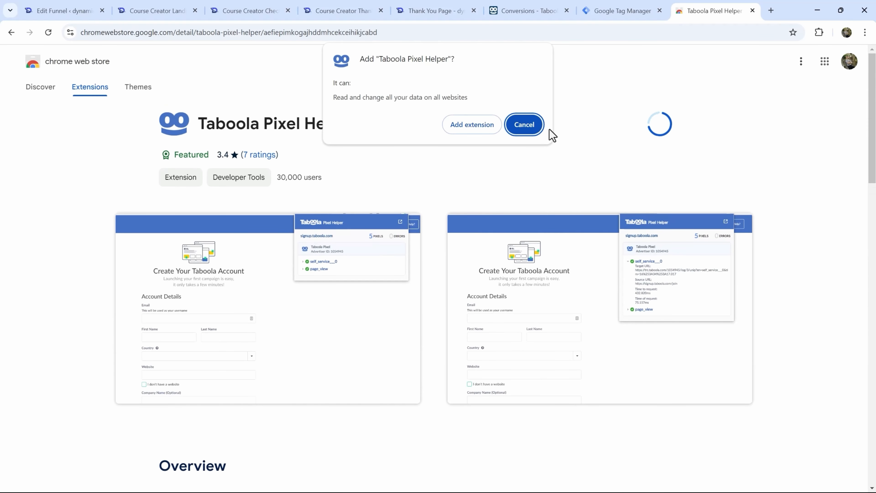
pyautogui.click(478, 128)
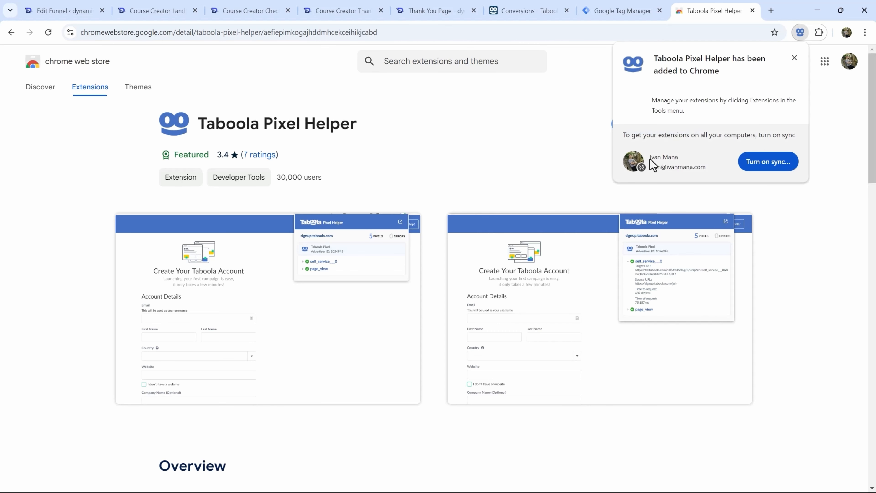
pyautogui.click(794, 58)
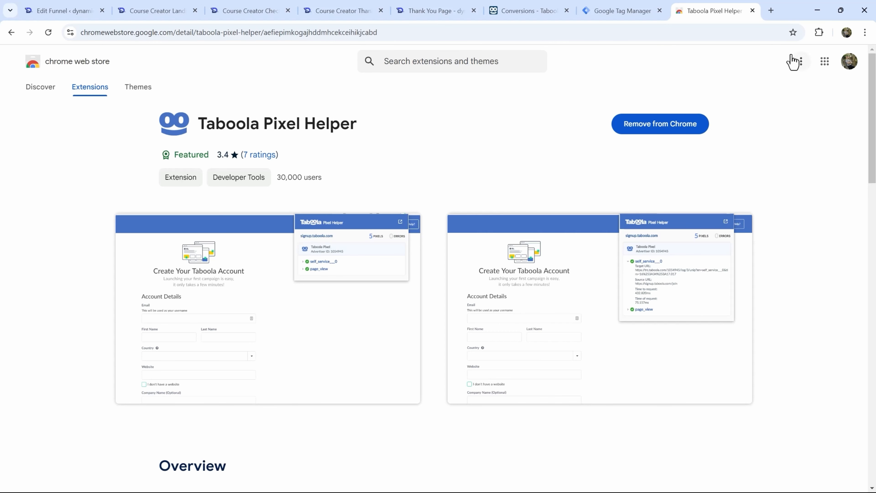
pyautogui.click(752, 11)
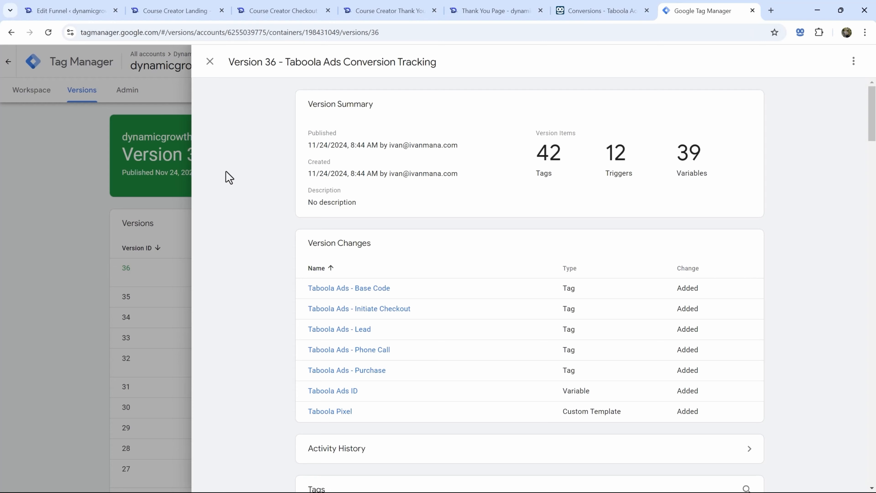
pyautogui.click(82, 228)
pyautogui.click(33, 90)
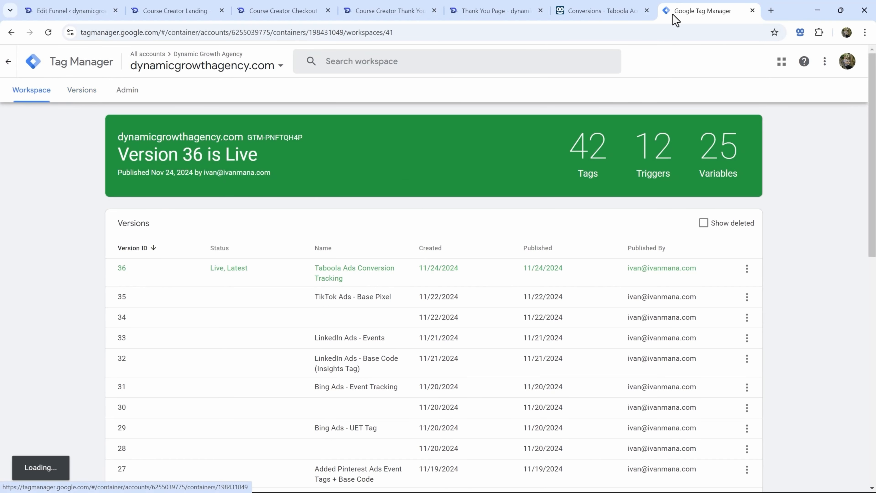
pyautogui.click(603, 11)
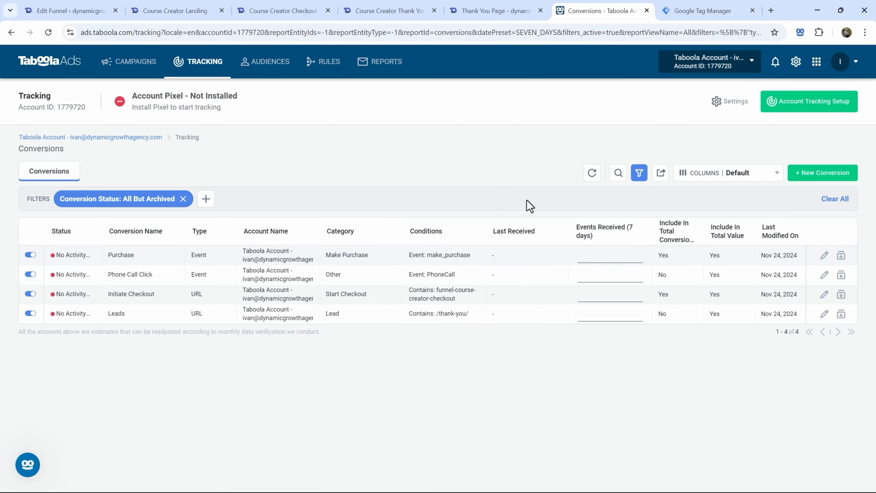
pyautogui.click(700, 11)
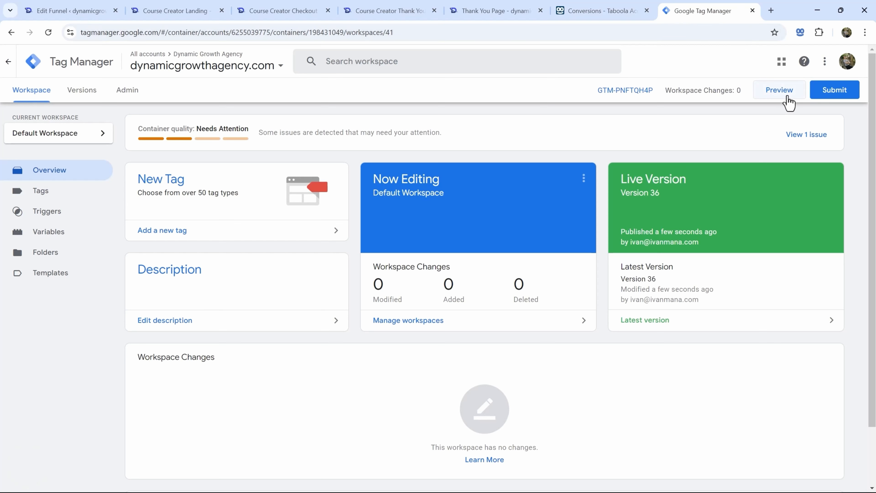
pyautogui.click(776, 97)
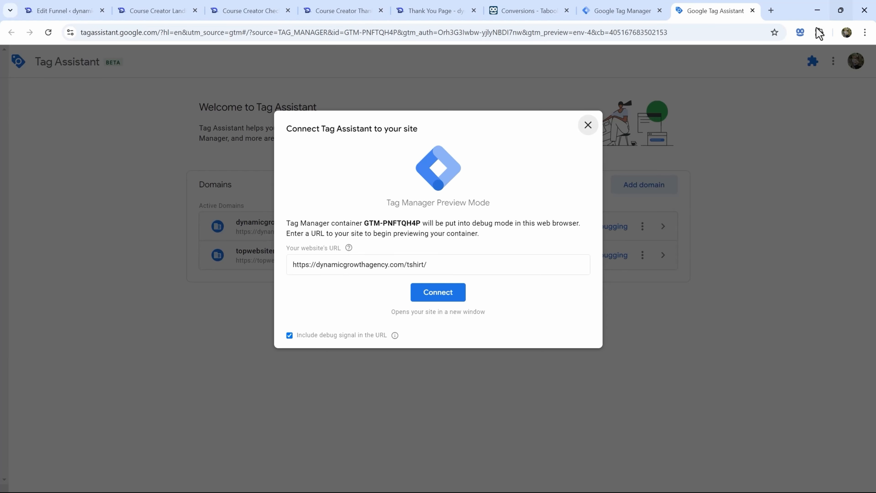
pyautogui.click(456, 294)
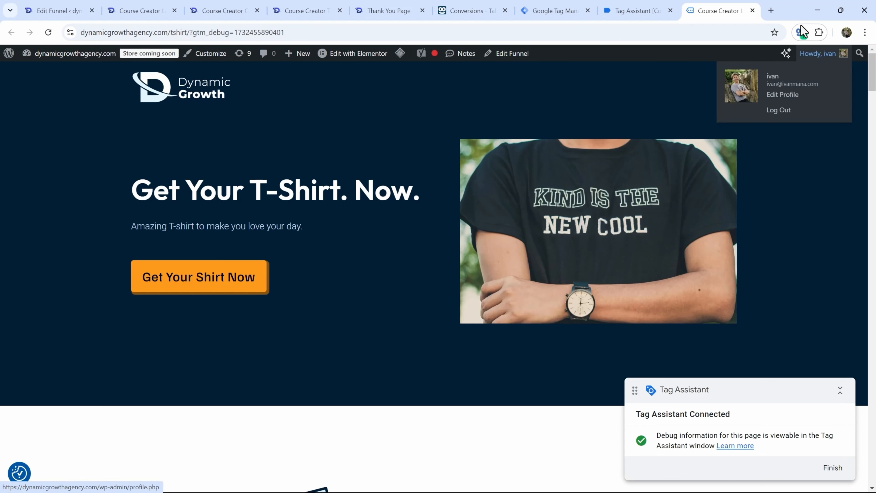
# Check the T-shirt landing page with Taboola Pixel Helper and proceed to the checkout via "Get Your Shirt Now".
pyautogui.click(801, 33)
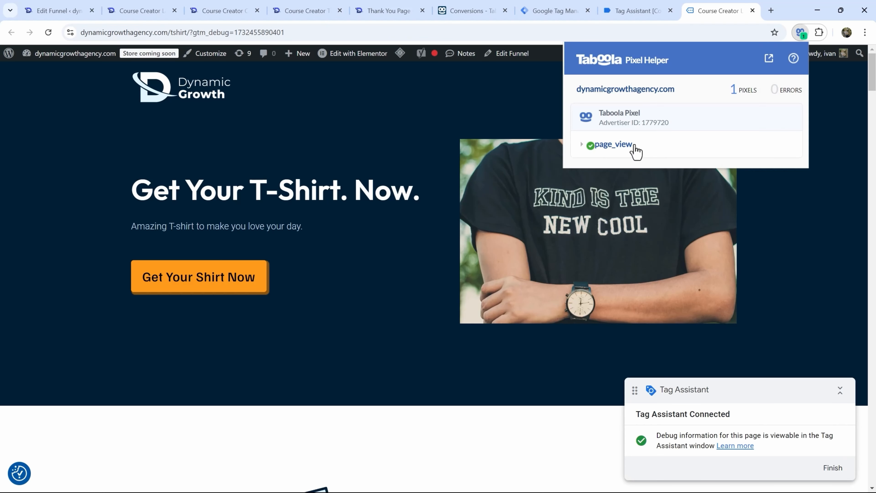
pyautogui.click(225, 286)
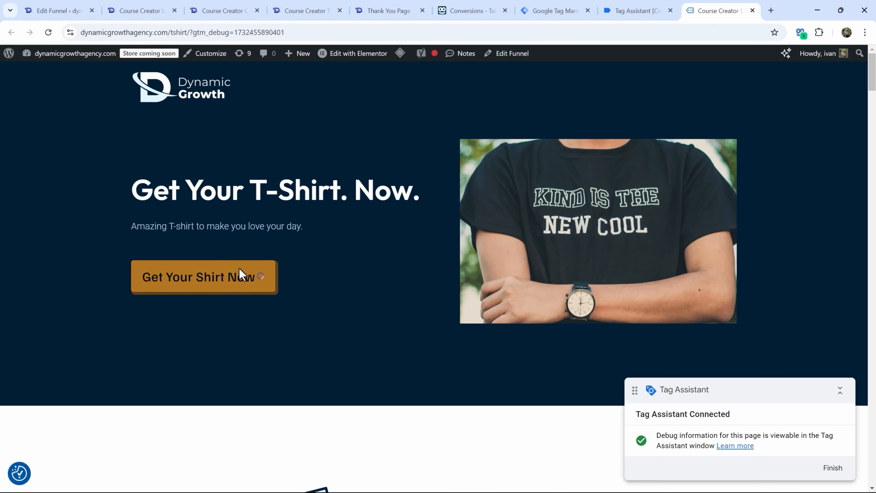
pyautogui.click(242, 275)
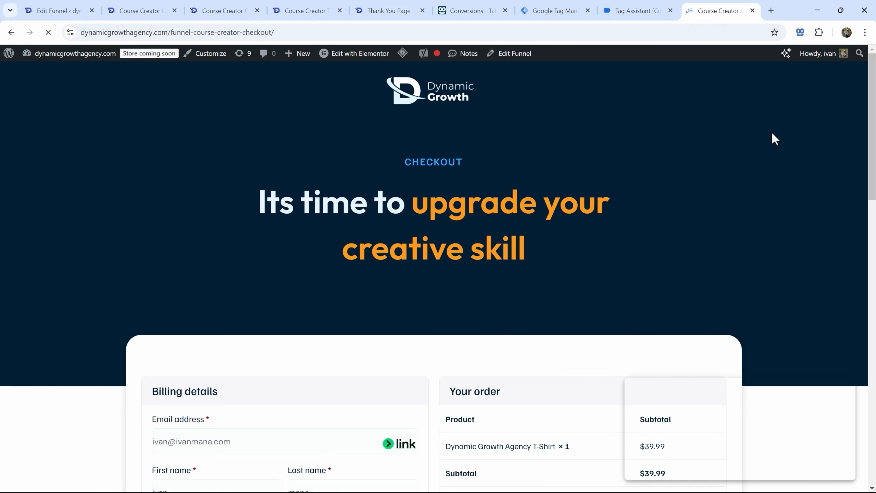
# Inspect the start_checkout event's details in Taboola Pixel Helper on the checkout page.
pyautogui.click(800, 34)
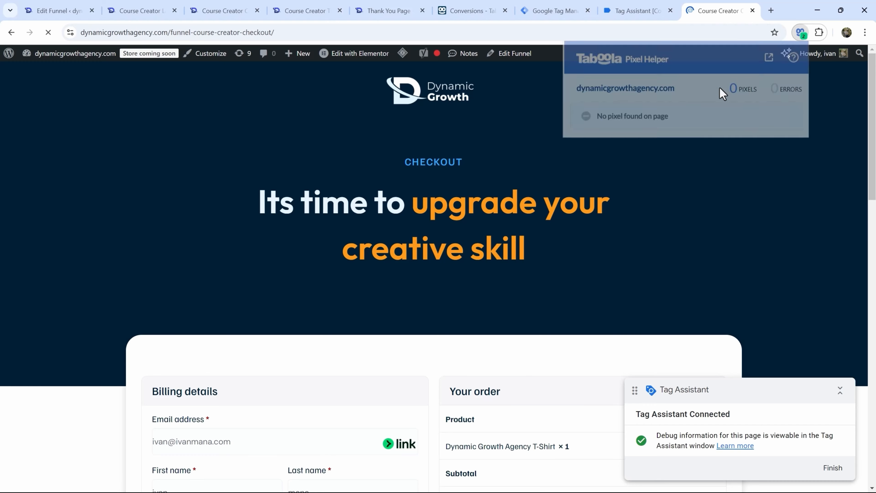
pyautogui.click(616, 161)
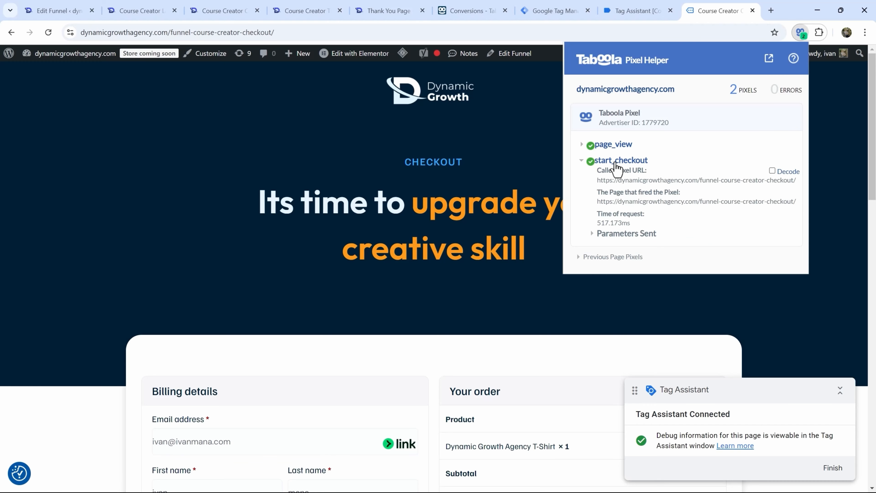
pyautogui.click(324, 222)
# Place the T-shirt order with the saved test card and review the order details on the thank-you page.
pyautogui.scroll(-10, 438, 255)
pyautogui.scroll(-5, 439, 263)
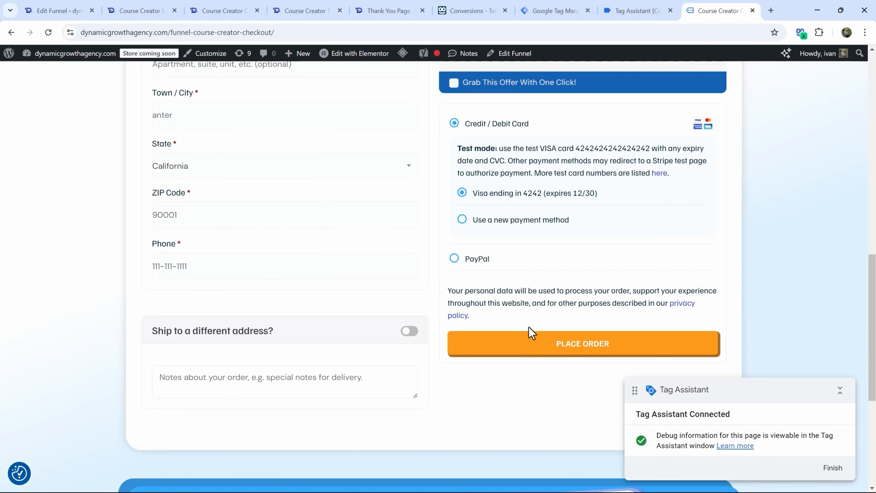
pyautogui.click(514, 346)
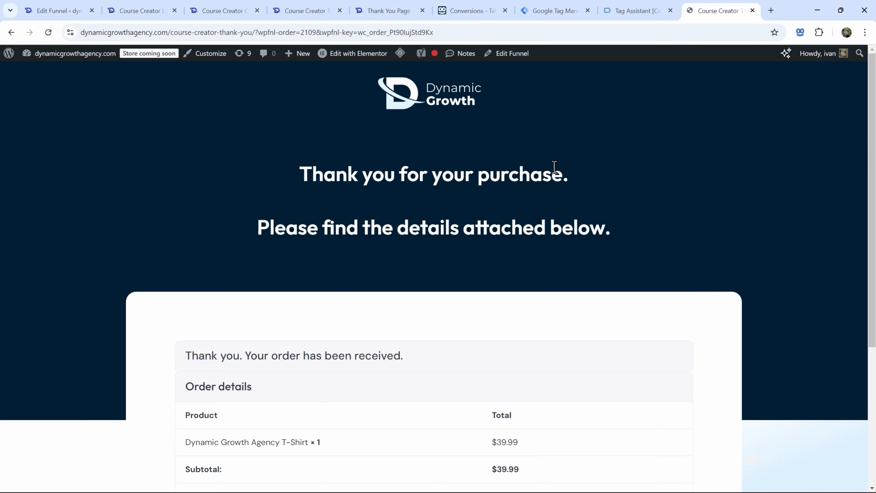
pyautogui.scroll(-5, 666, 243)
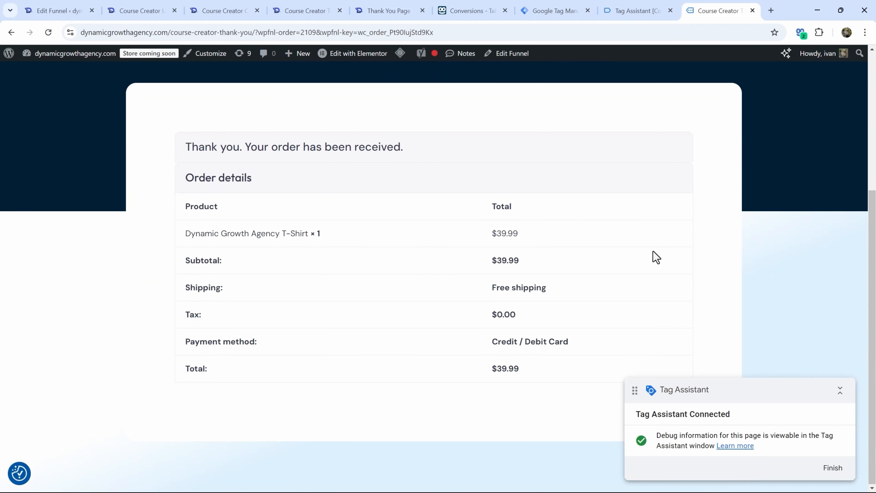
pyautogui.scroll(5, 655, 256)
# Inspect the make_purchase event's sent parameters, including revenue and currency, in Taboola Pixel Helper on the thank-you page.
pyautogui.click(800, 32)
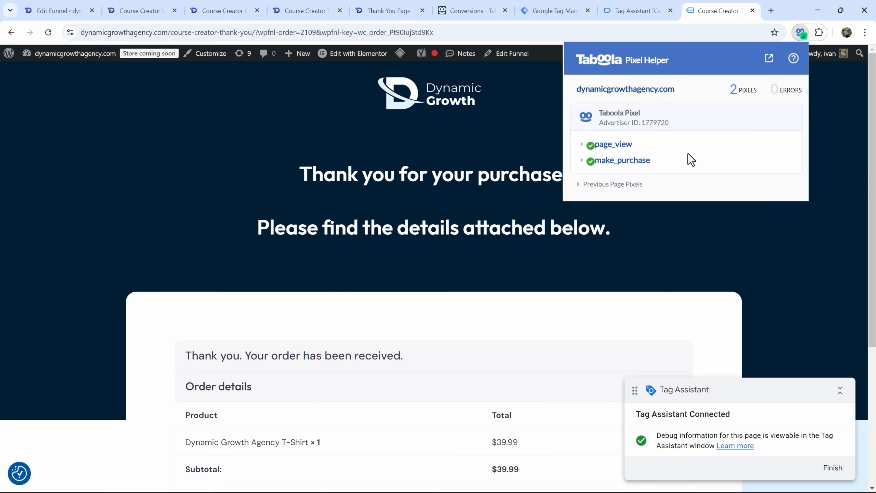
pyautogui.click(623, 161)
pyautogui.click(613, 254)
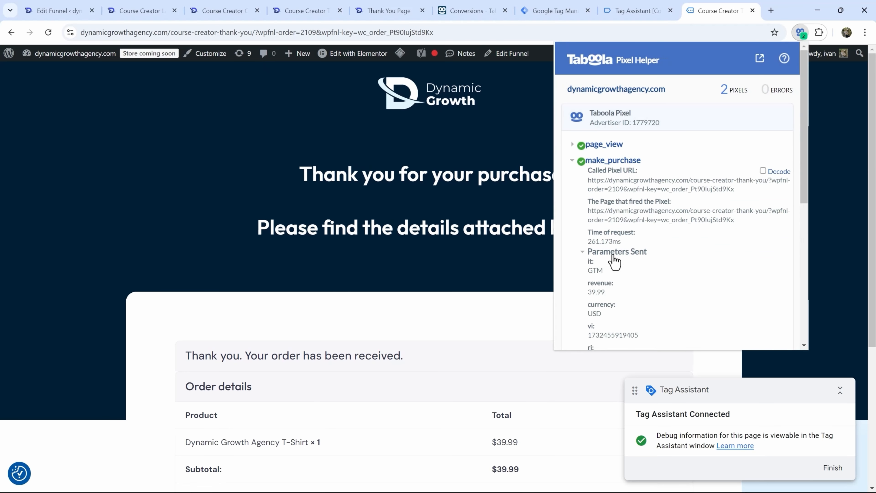
pyautogui.scroll(-4, 631, 231)
pyautogui.moveTo(588, 137); pyautogui.dragTo(597, 159)
pyautogui.doubleClick(597, 160)
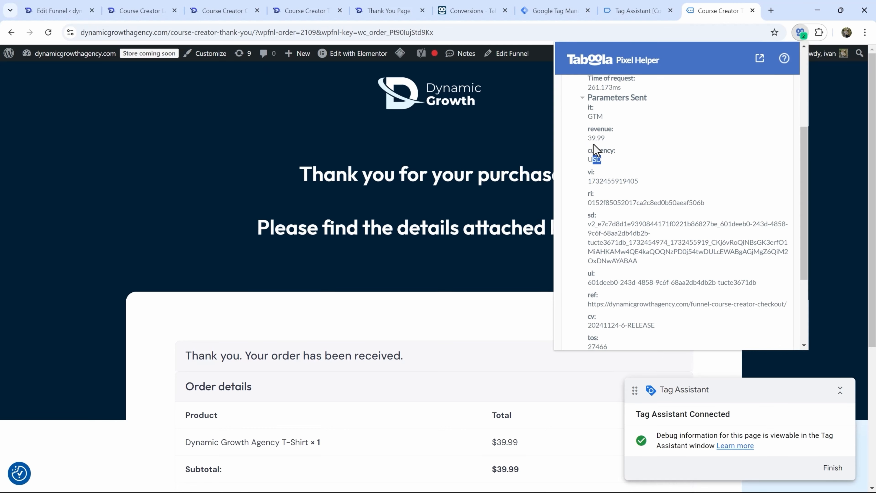
pyautogui.moveTo(587, 129); pyautogui.dragTo(604, 162)
pyautogui.click(607, 166)
pyautogui.scroll(2, 632, 217)
pyautogui.scroll(-5, 635, 227)
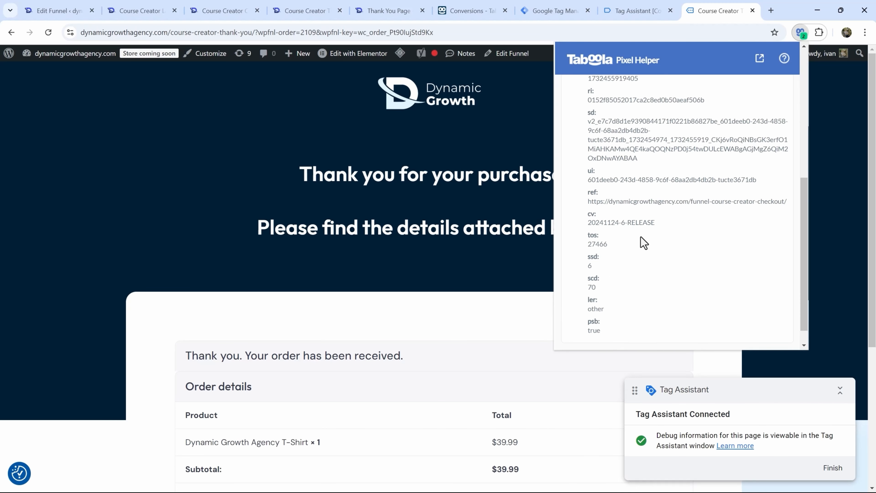
pyautogui.scroll(7, 644, 242)
pyautogui.click(333, 212)
# Close the Tag Assistant session and the order thank-you page, and start a new Google Tag Manager preview.
pyautogui.click(655, 14)
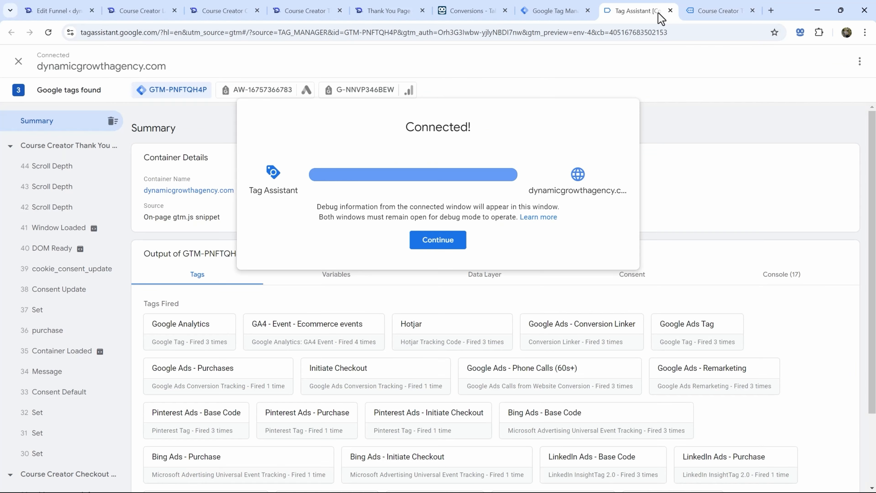
pyautogui.click(670, 11)
pyautogui.click(670, 12)
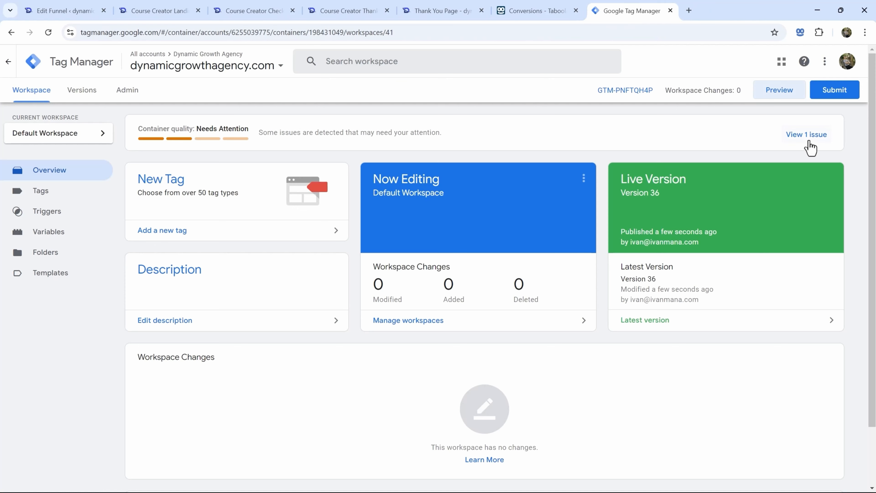
pyautogui.click(781, 90)
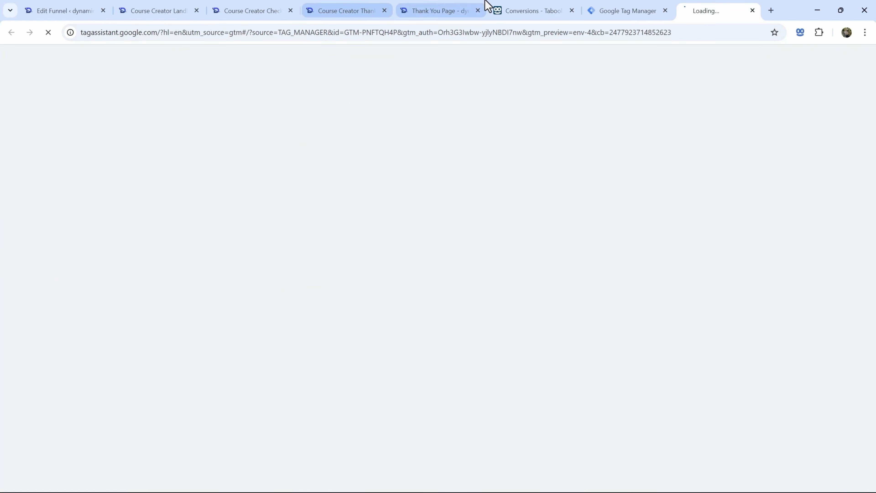
# Leave the WordPress funnel editor for the Elementor landing pages list and open Landing Page #1 in a new tab.
pyautogui.click(448, 10)
pyautogui.moveTo(191, 32); pyautogui.dragTo(297, 33)
pyautogui.click(55, 11)
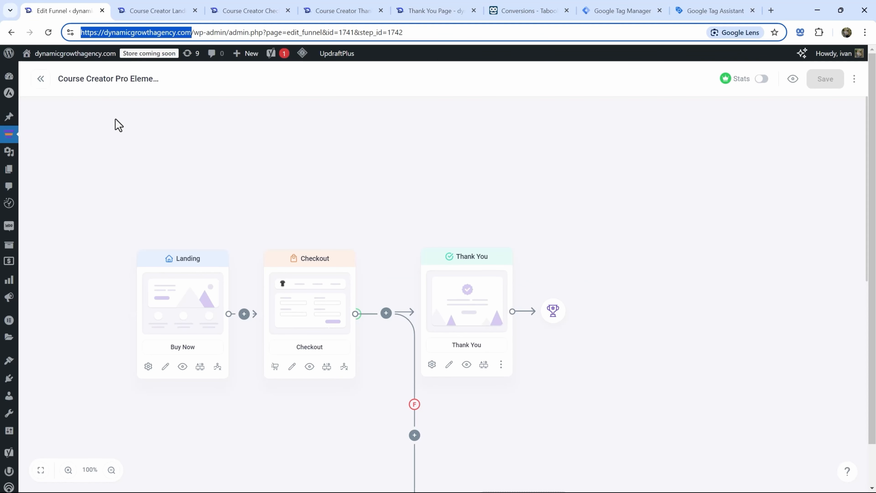
pyautogui.click(44, 80)
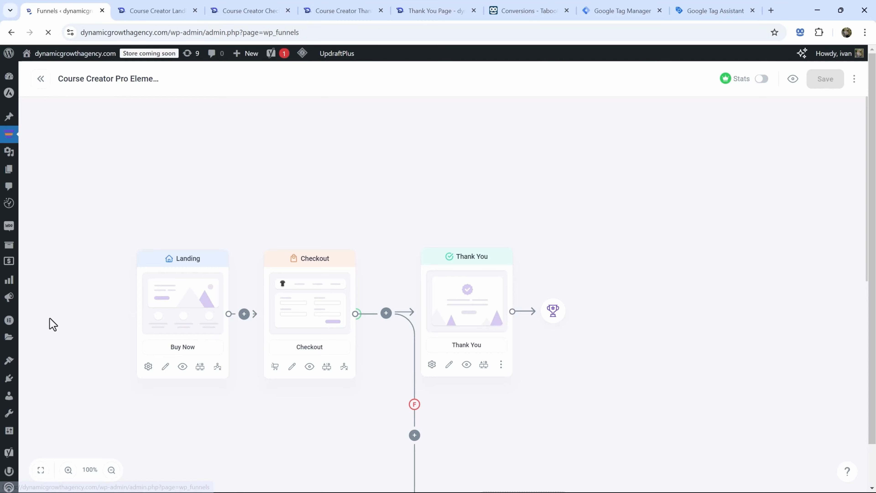
pyautogui.scroll(-1, 65, 414)
pyautogui.moveTo(65, 411)
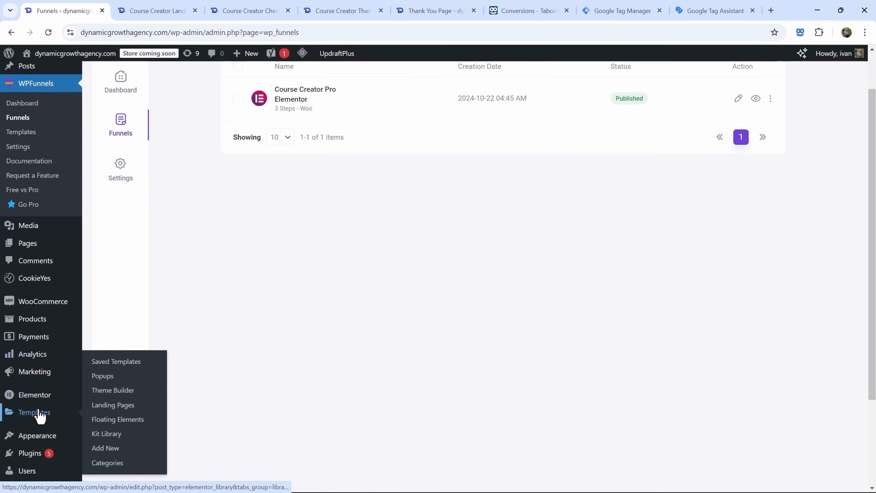
pyautogui.click(117, 406)
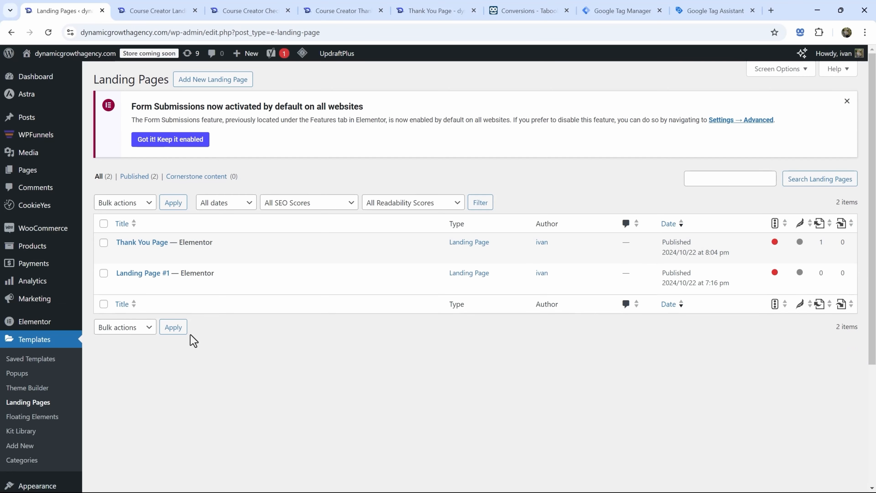
pyautogui.middleClick(195, 286)
pyautogui.click(141, 9)
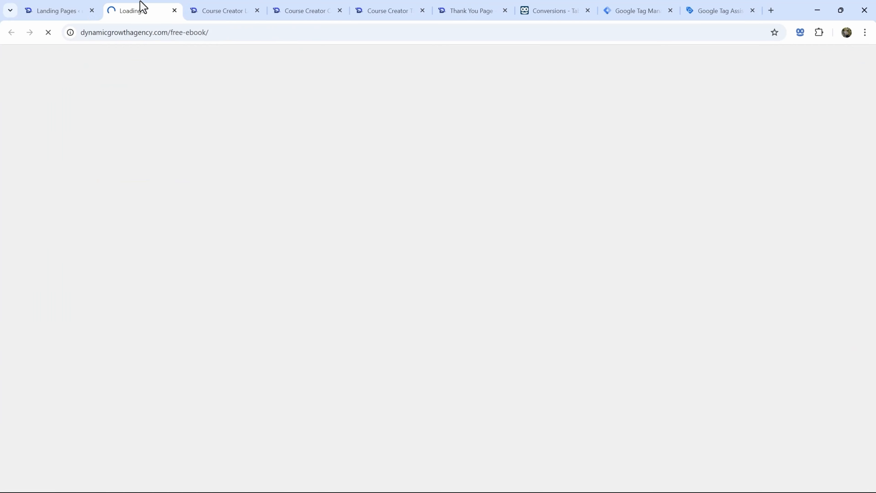
pyautogui.click(176, 31)
pyautogui.hotkey('ctrl', 'c')
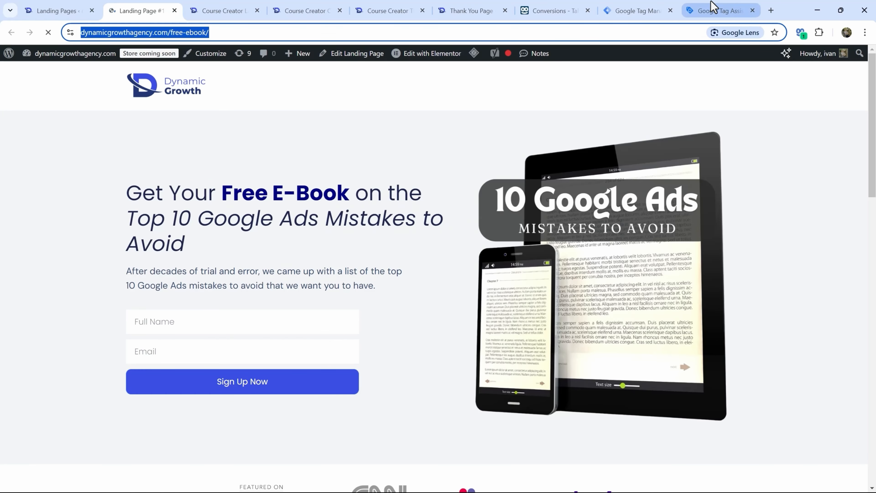
pyautogui.click(724, 9)
pyautogui.tripleClick(411, 270)
pyautogui.hotkey('ctrl', 'v')
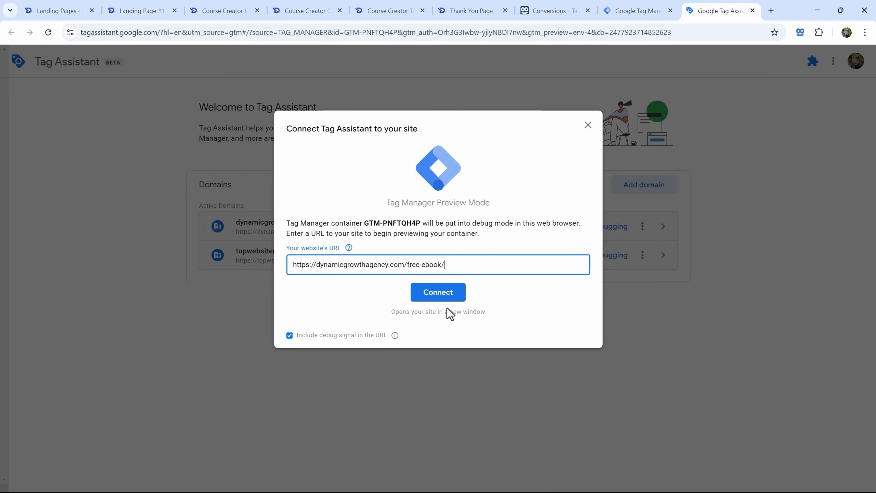
pyautogui.click(429, 294)
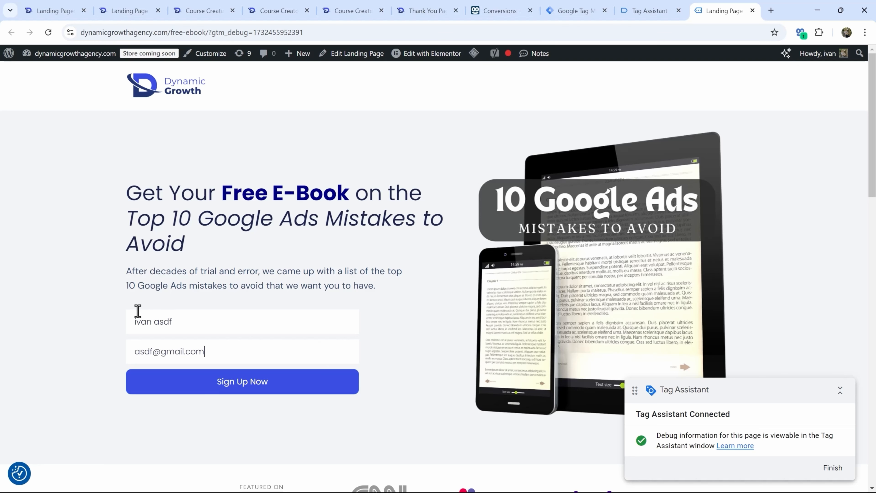
# Submit the free e-book sign-up form with a test name and email, and inspect the lead event in Taboola Pixel Helper.
pyautogui.press('Return')
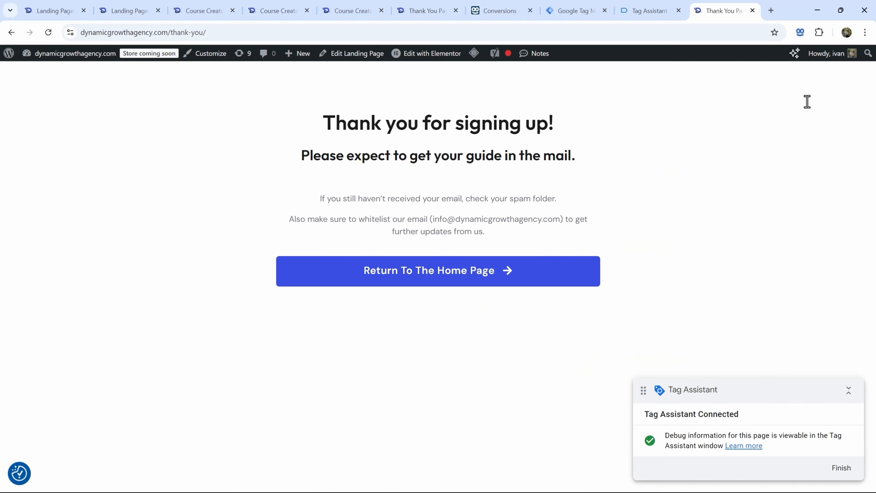
pyautogui.click(800, 32)
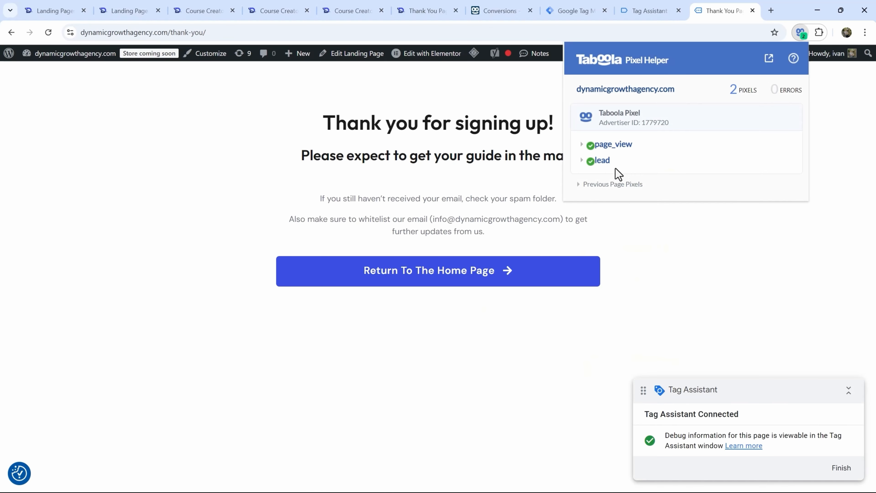
pyautogui.click(608, 160)
pyautogui.click(250, 213)
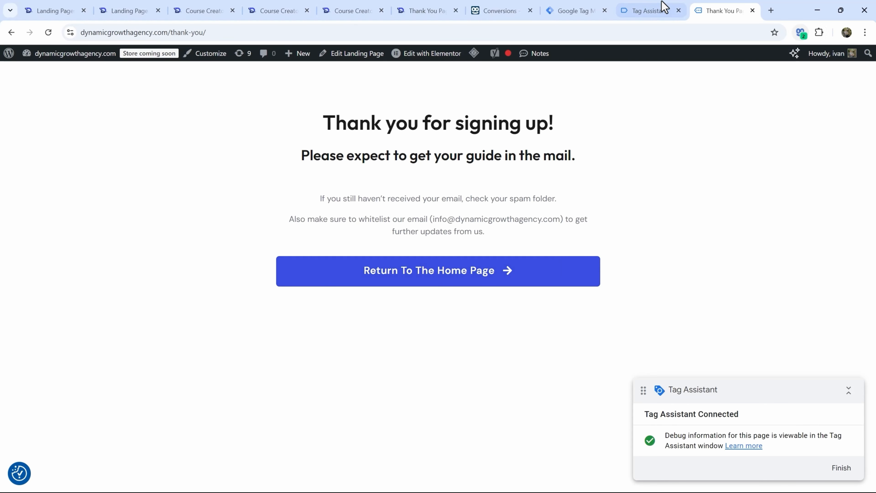
pyautogui.click(678, 10)
pyautogui.click(679, 11)
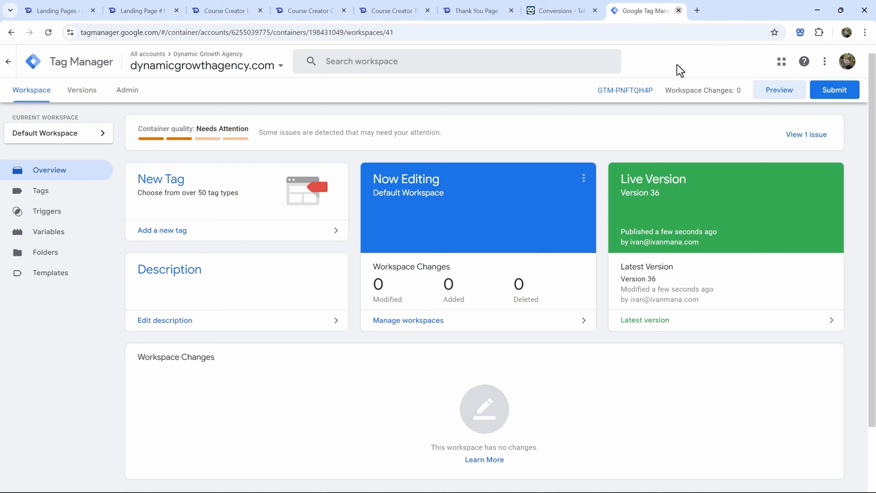
pyautogui.click(766, 92)
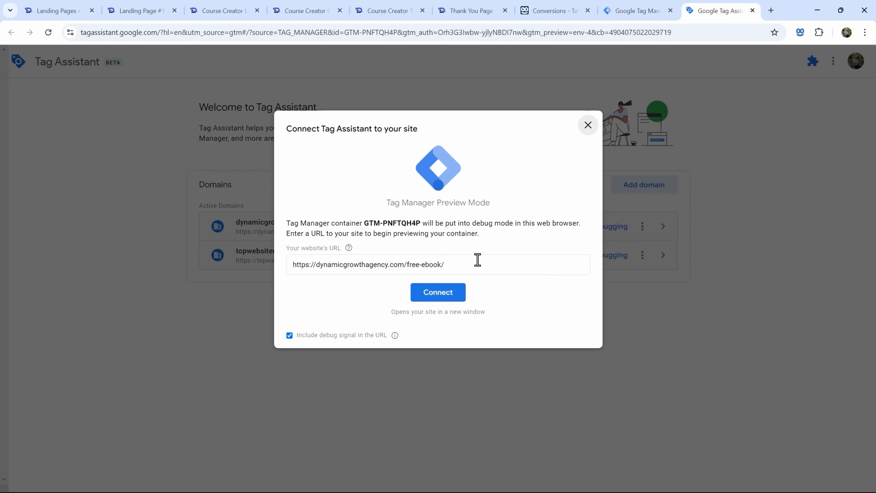
pyautogui.moveTo(453, 263); pyautogui.dragTo(406, 264)
pyautogui.press('BackSpace')
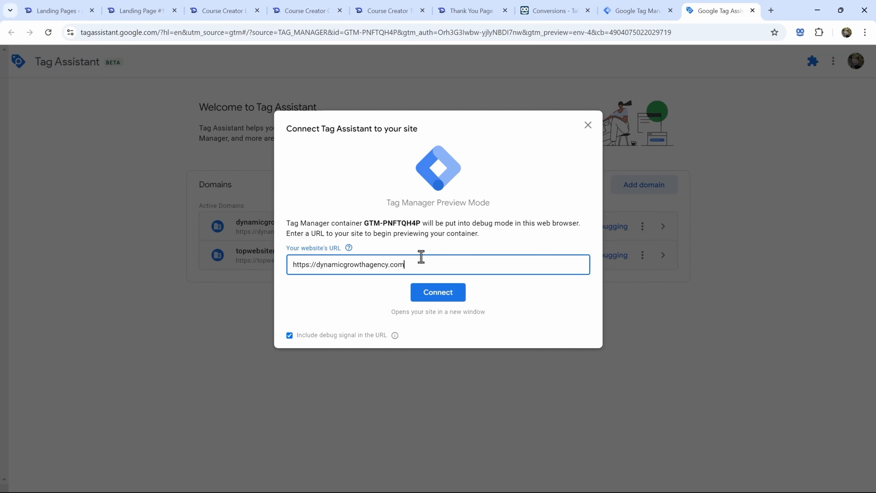
pyautogui.press('Return')
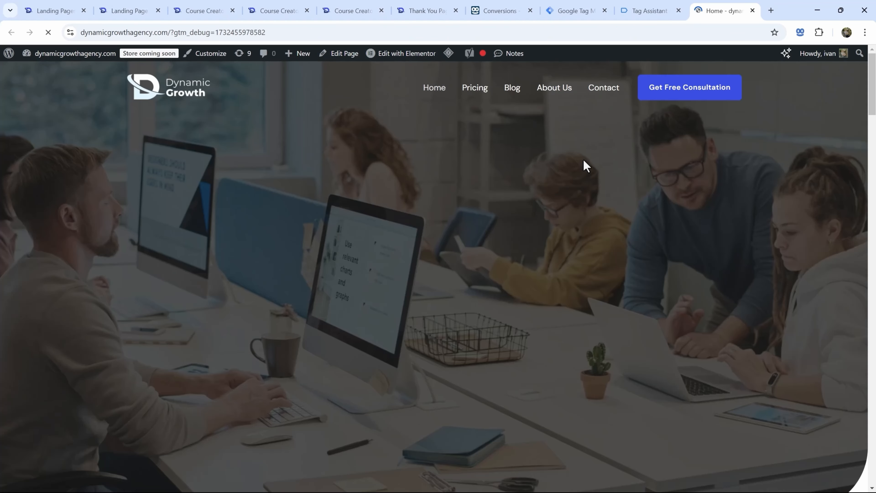
# Go to the website's Contact page, find the message form, and check the page's fired pixels with Taboola Pixel Helper.
pyautogui.click(609, 91)
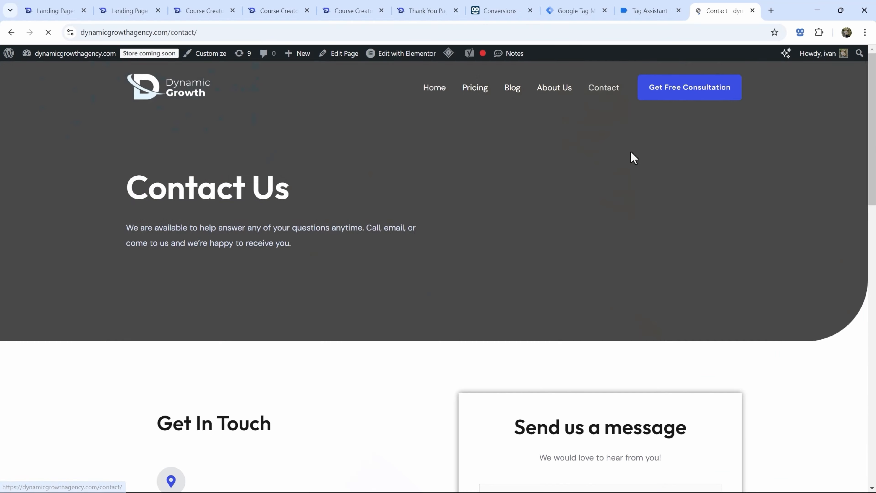
pyautogui.scroll(-5, 630, 151)
pyautogui.scroll(-4, 621, 168)
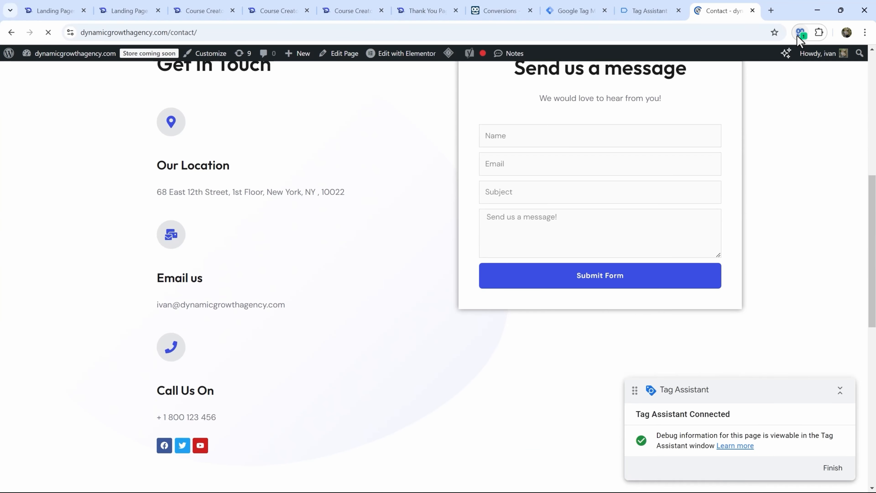
pyautogui.click(800, 32)
pyautogui.click(410, 314)
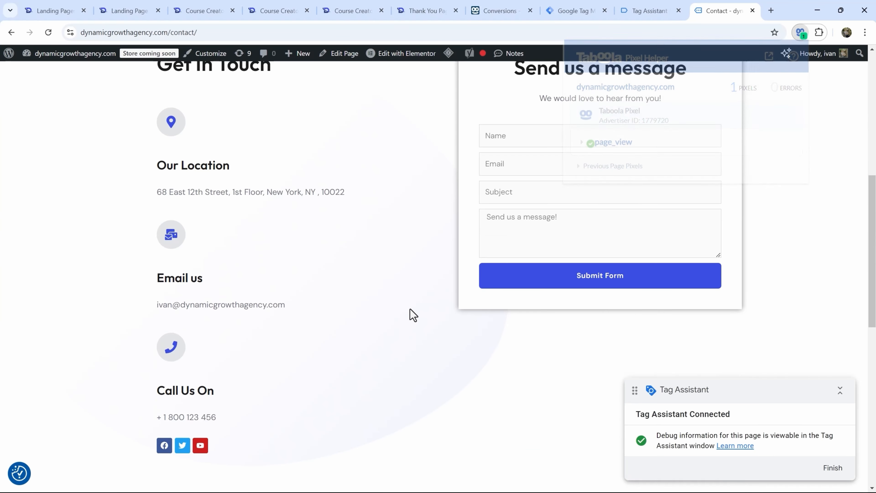
# Trigger the phone call event from the "Call Us On" heading and open the Taboola Pixel Helper on the contact page.
pyautogui.click(188, 395)
pyautogui.click(524, 137)
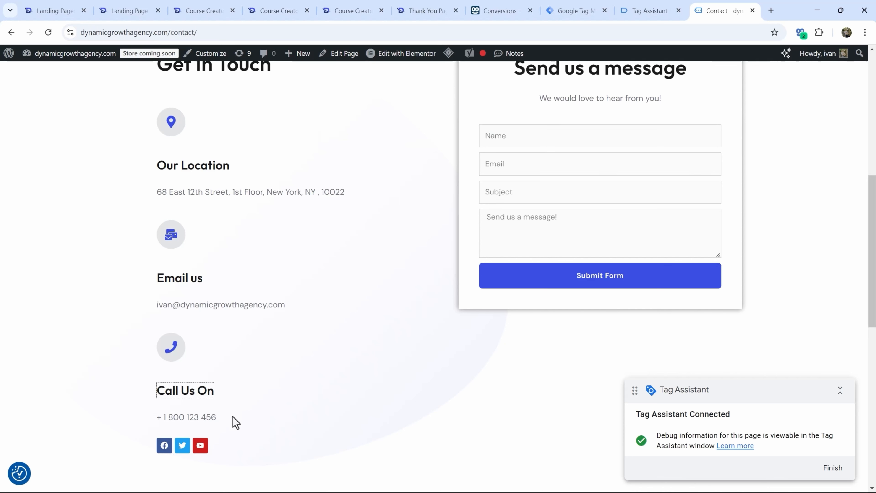
pyautogui.click(800, 32)
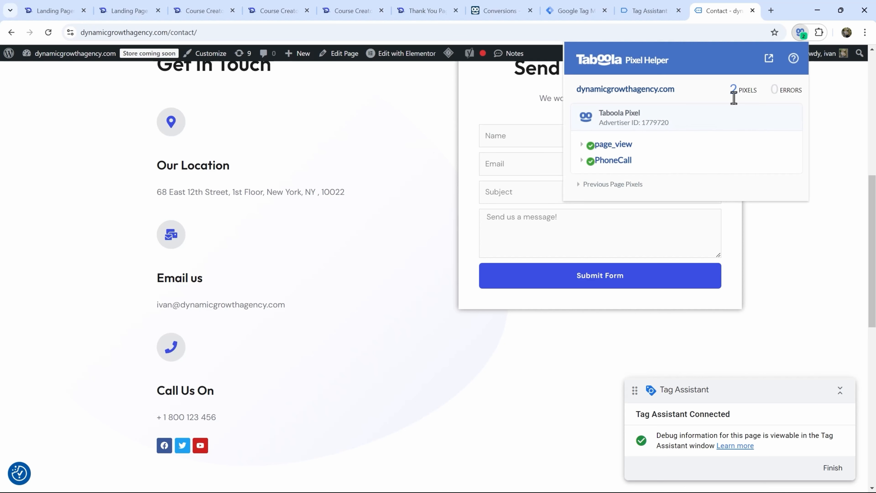
# Examine the PhoneCall pixel's details and sent parameters in the Pixel Helper.
pyautogui.click(610, 165)
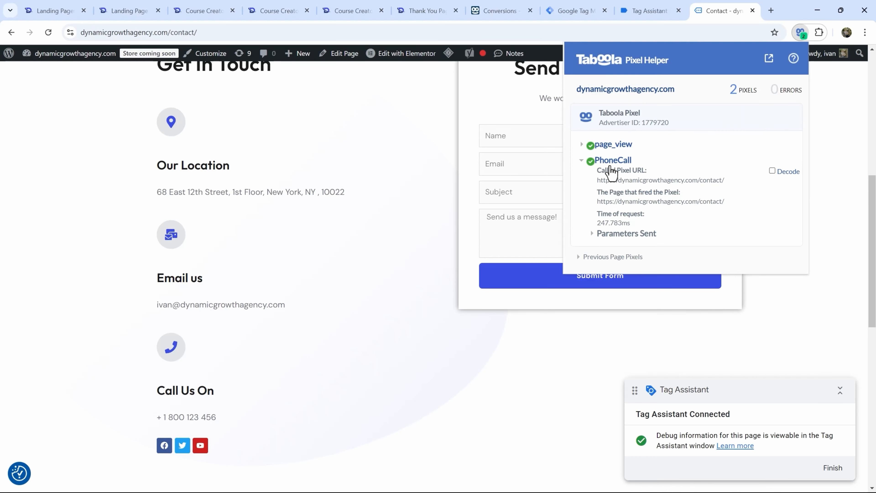
pyautogui.click(609, 236)
pyautogui.scroll(-5, 625, 214)
pyautogui.scroll(6, 626, 242)
pyautogui.scroll(-8, 631, 235)
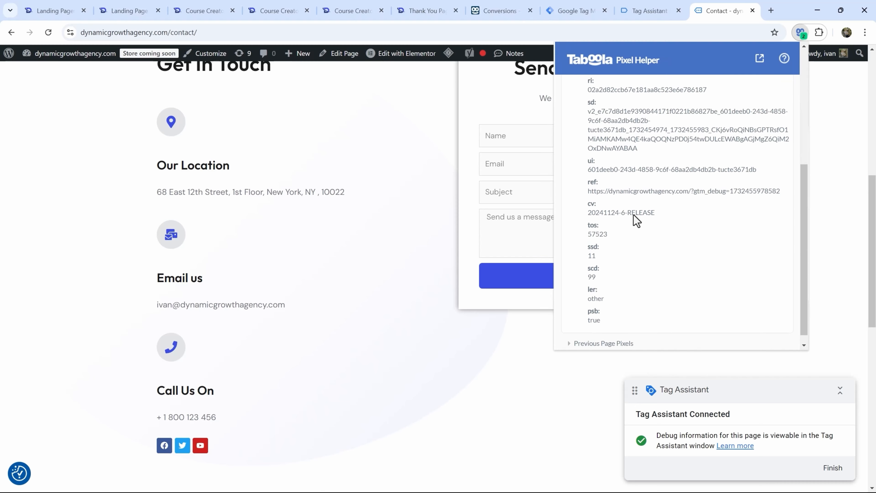
pyautogui.scroll(5, 634, 221)
pyautogui.scroll(2, 635, 310)
pyautogui.click(361, 237)
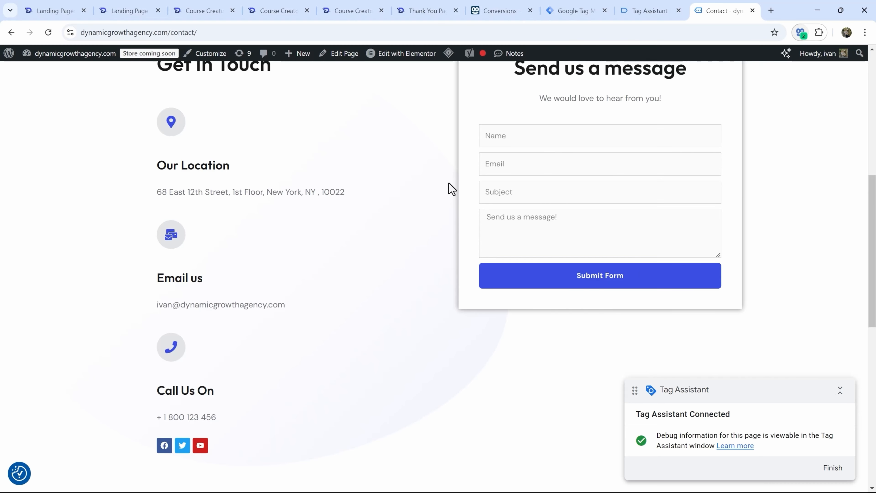
# Close the Tag Assistant and contact page tabs and switch back to the Taboola conversions page.
pyautogui.click(648, 10)
pyautogui.click(679, 12)
pyautogui.click(676, 13)
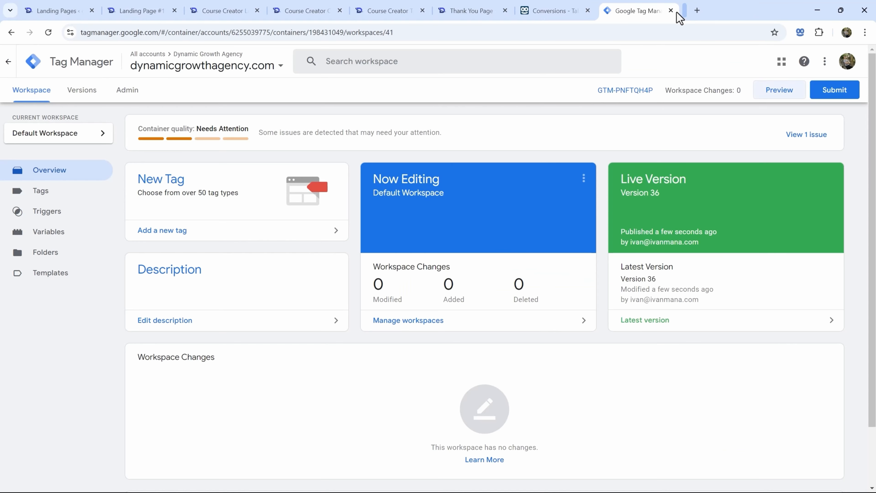
pyautogui.click(558, 3)
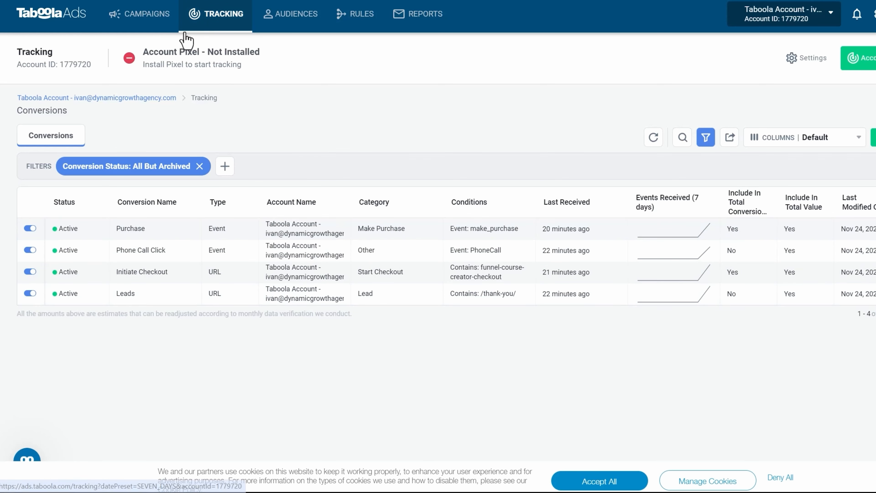
# Open the All Campaigns overview, look over its performance report and deny the cookie request.
pyautogui.click(135, 21)
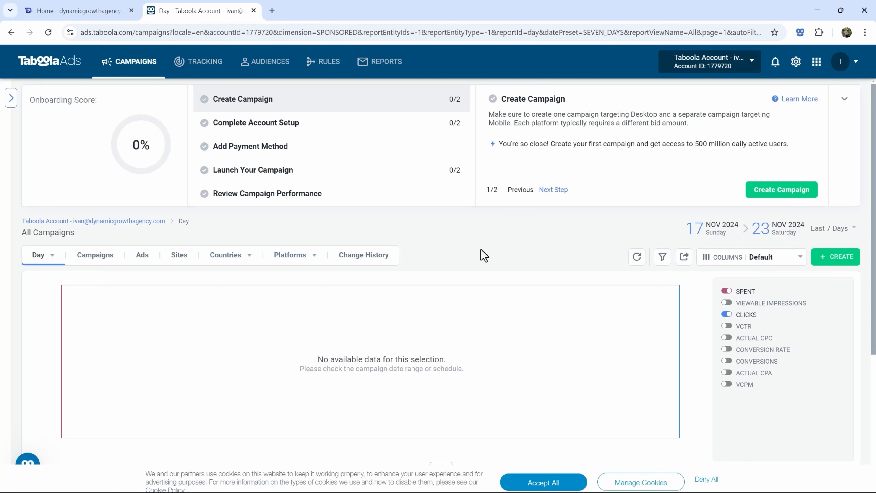
pyautogui.scroll(-1, 480, 252)
pyautogui.scroll(1, 268, 168)
pyautogui.scroll(-4, 489, 194)
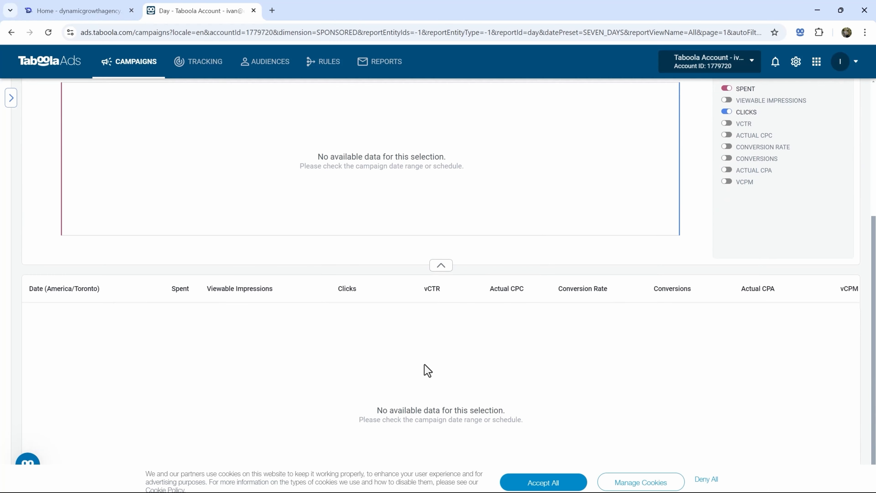
pyautogui.scroll(4, 428, 364)
pyautogui.click(706, 480)
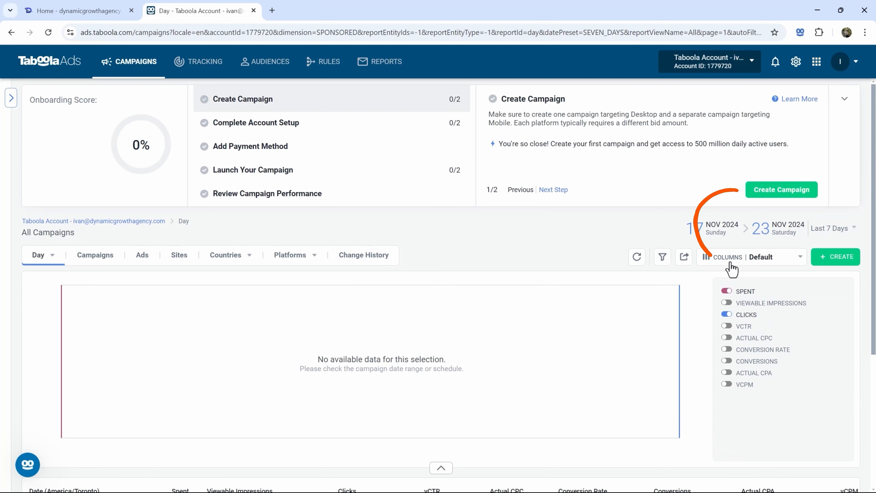
# Start a new campaign, dismiss the introductory video message and enter "Cold -" as the campaign name.
pyautogui.click(780, 189)
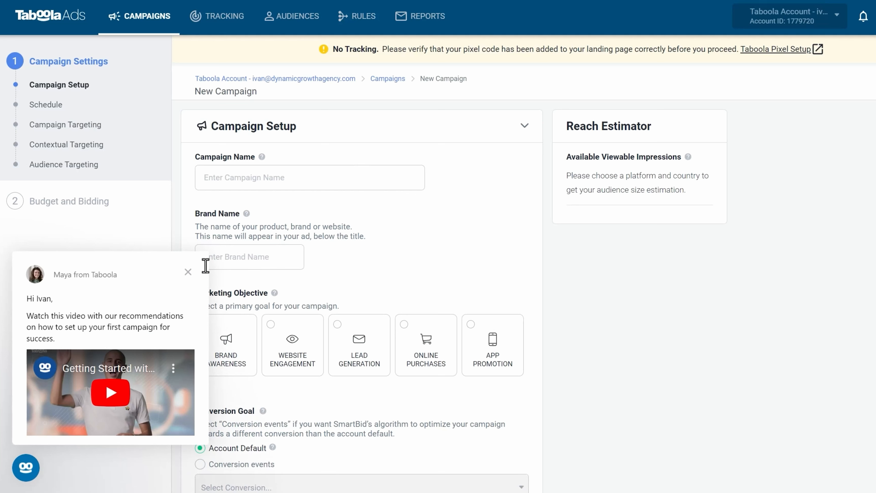
pyautogui.click(187, 271)
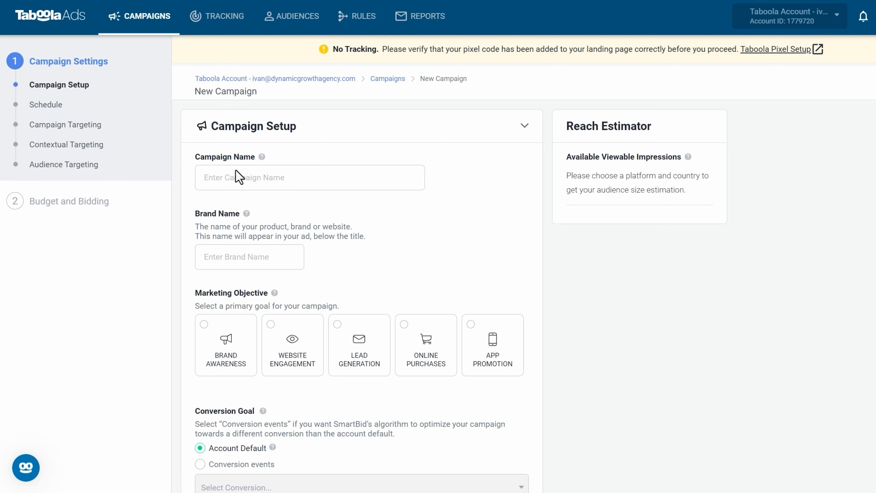
pyautogui.click(219, 178)
pyautogui.write('Cold -')
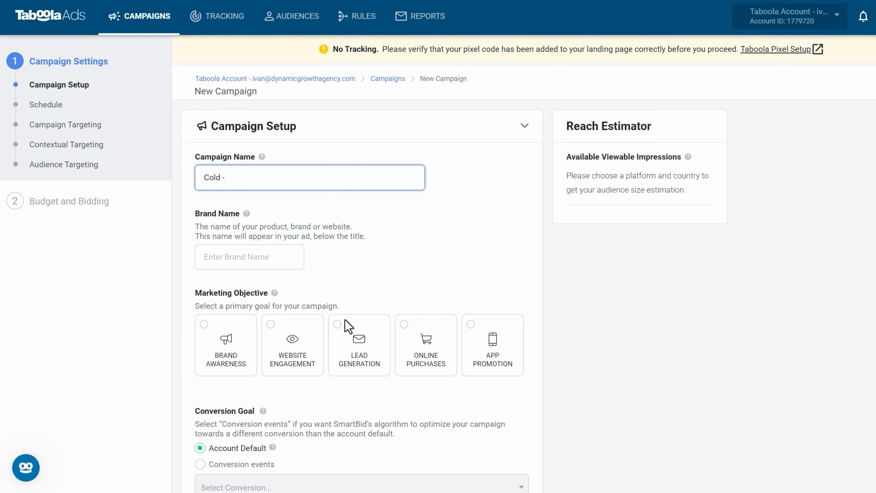
# Set the brand name to "Dynamic Growth Agency" and the marketing objective to Online Purchases.
pyautogui.scroll(-3, 346, 326)
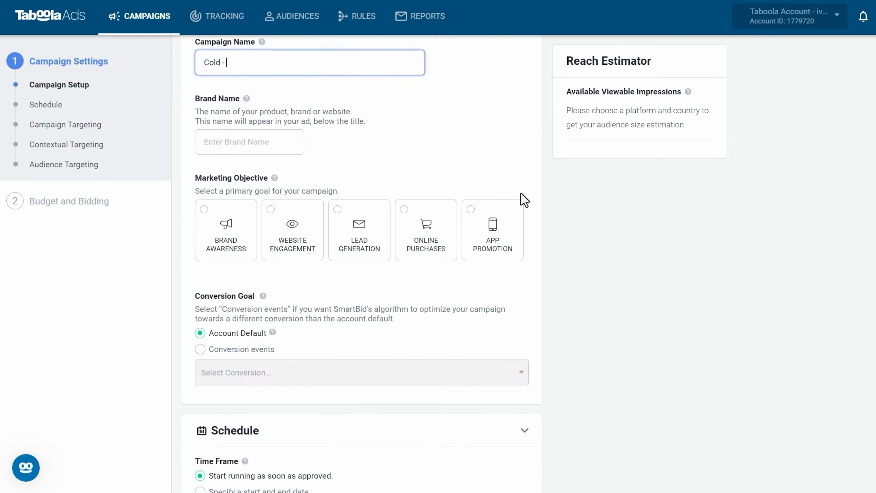
pyautogui.scroll(2, 518, 313)
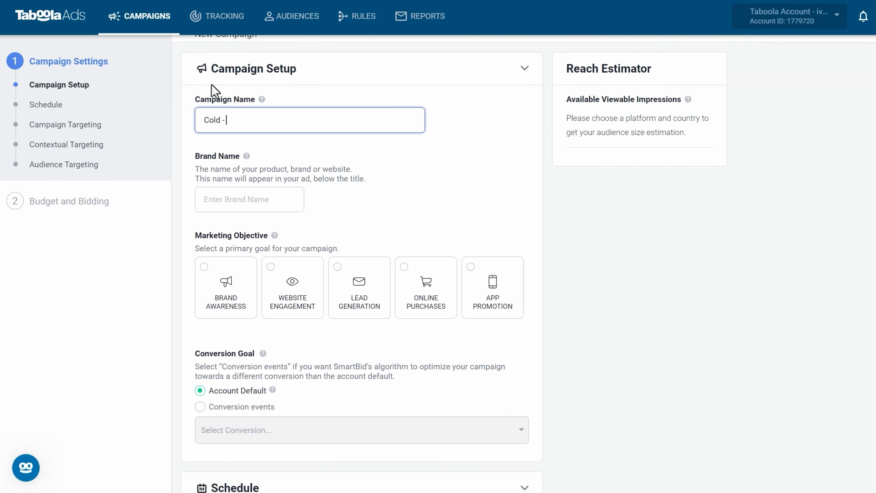
pyautogui.click(238, 195)
pyautogui.write('Dynamic Growth Agency')
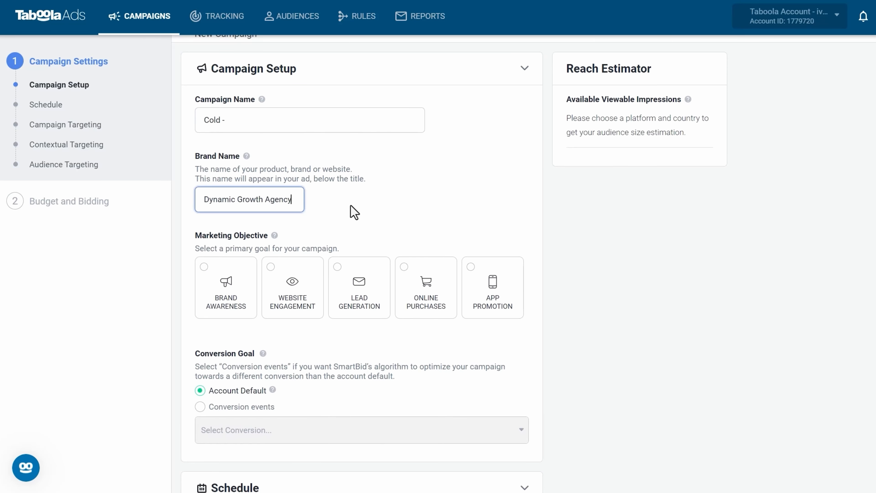
pyautogui.click(410, 277)
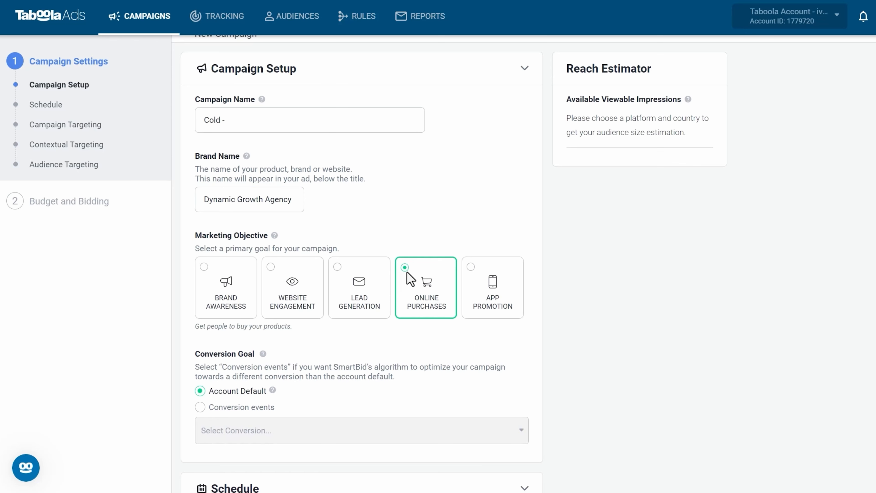
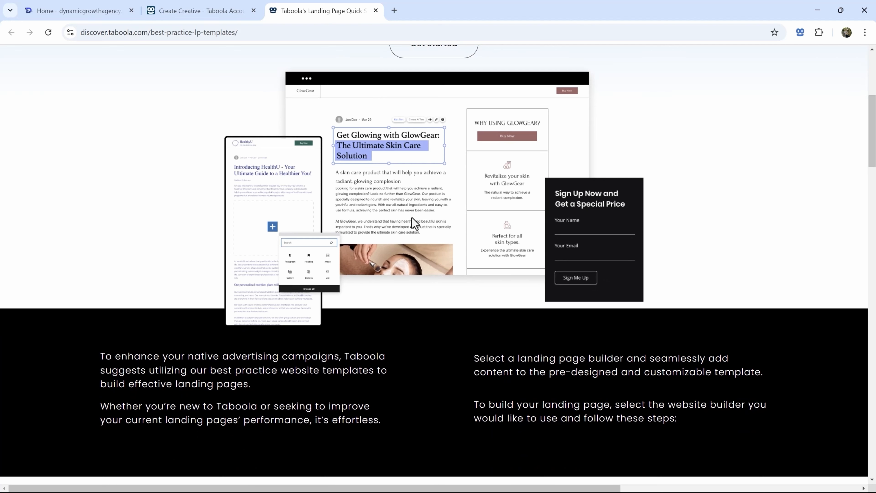
# Look through the website builder options on Taboola's Landing Page Quick Start page.
pyautogui.scroll(-15, 383, 195)
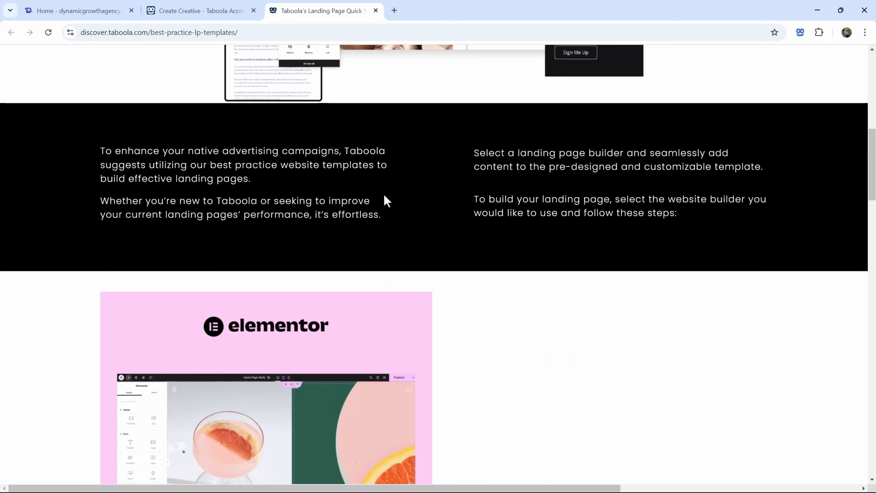
pyautogui.scroll(-15, 340, 263)
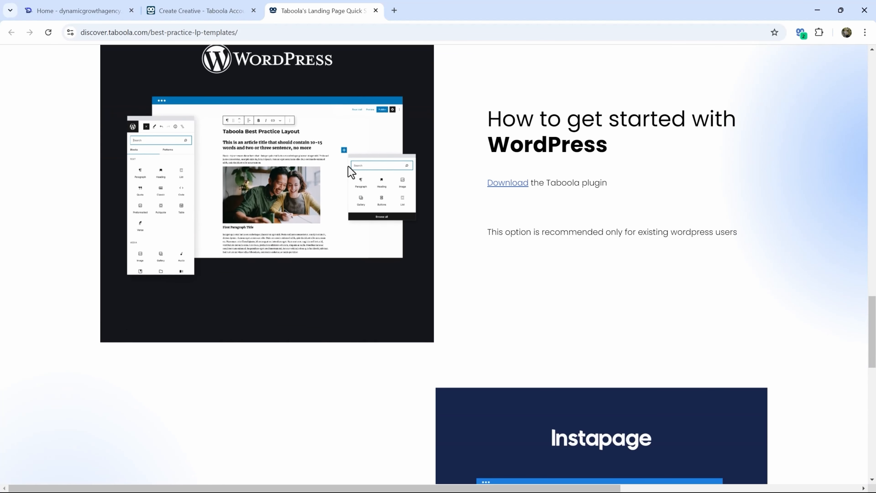
pyautogui.scroll(-10, 352, 198)
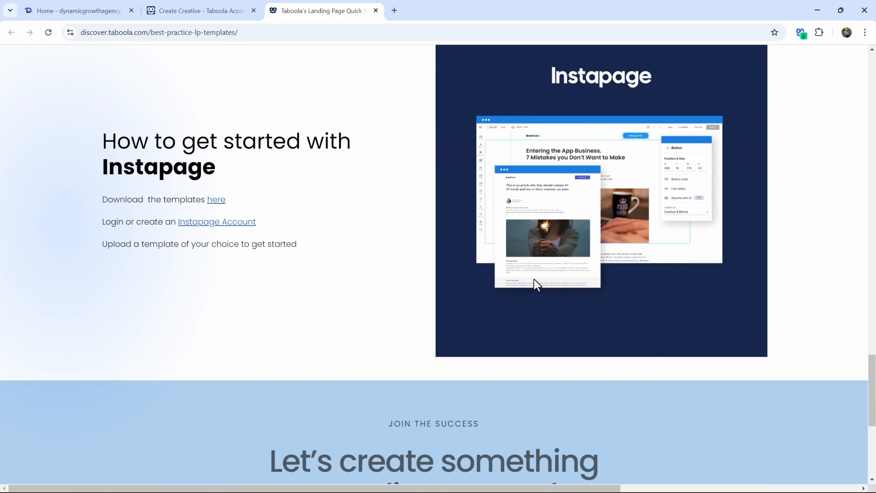
pyautogui.scroll(-8, 379, 328)
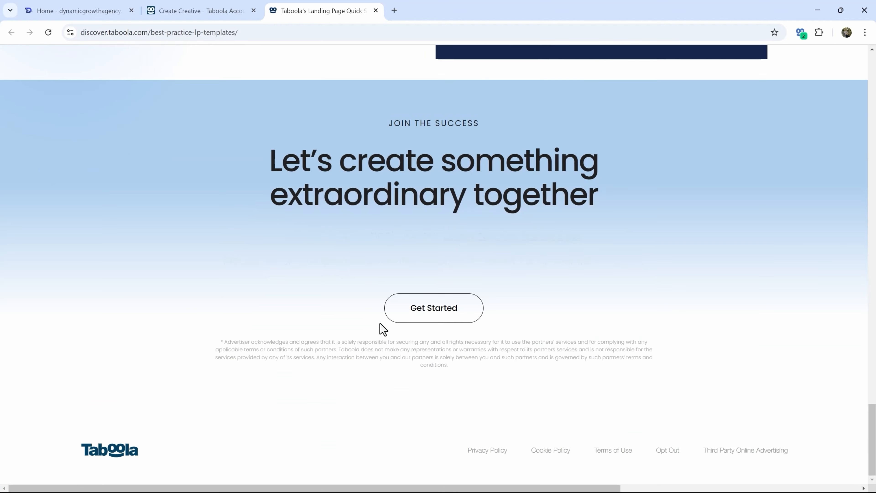
pyautogui.moveTo(873, 430); pyautogui.dragTo(875, 69)
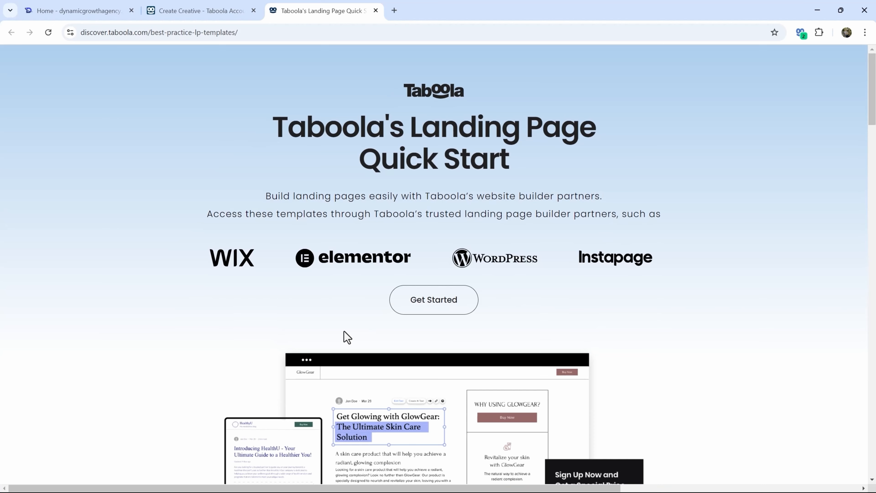
# Open Elementor's Taboola Landing Page kit from the Quick Start page and examine its offer and embedded template preview.
pyautogui.scroll(-18, 346, 336)
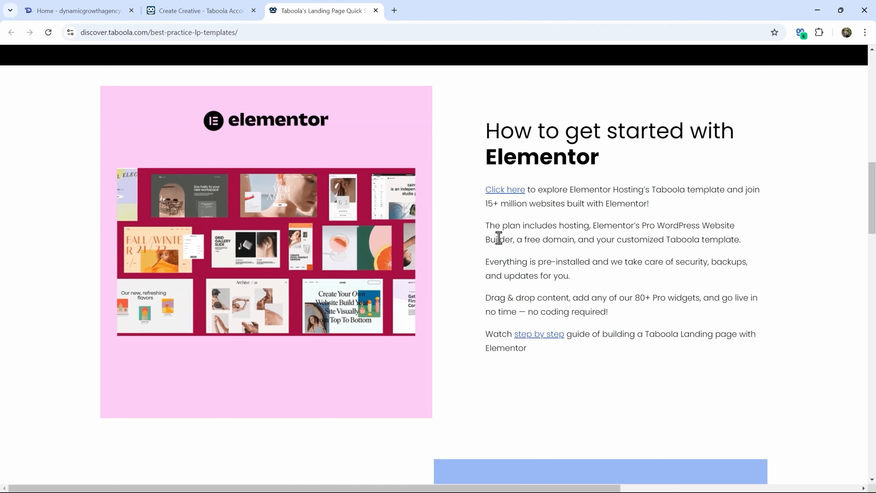
pyautogui.click(504, 193)
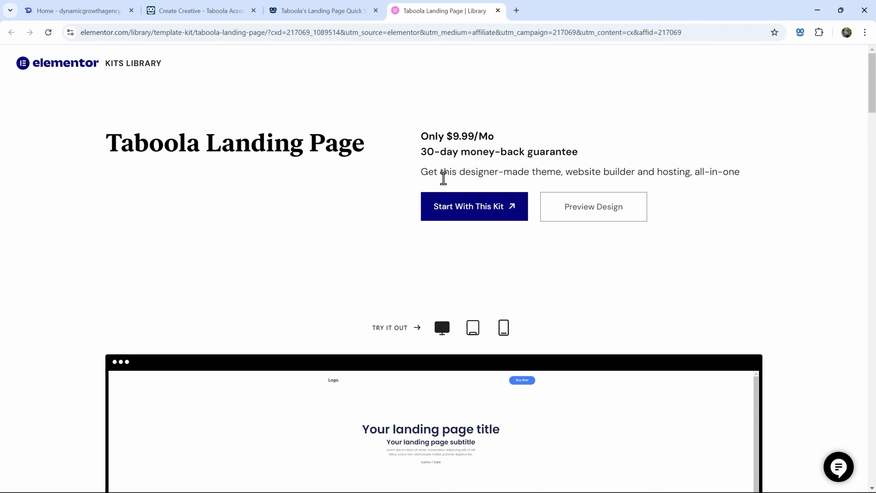
pyautogui.moveTo(696, 157); pyautogui.dragTo(756, 173)
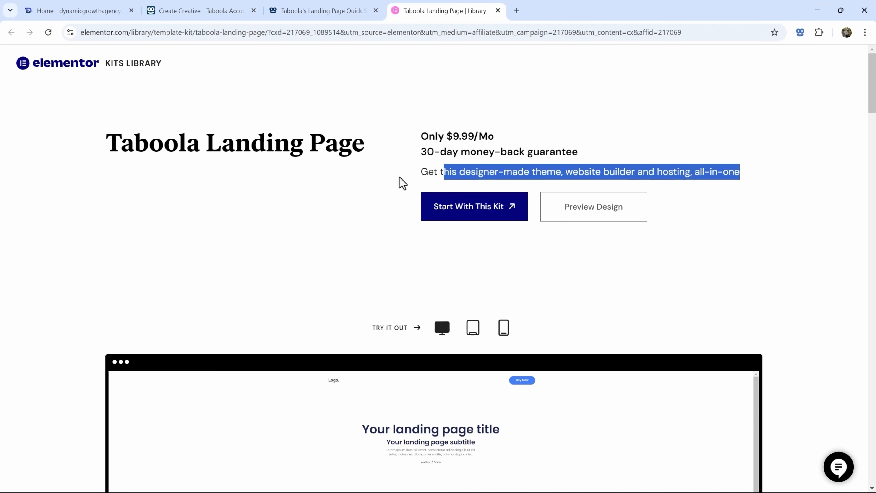
pyautogui.scroll(-4, 381, 194)
pyautogui.scroll(-5, 413, 266)
pyautogui.scroll(-3, 34, 357)
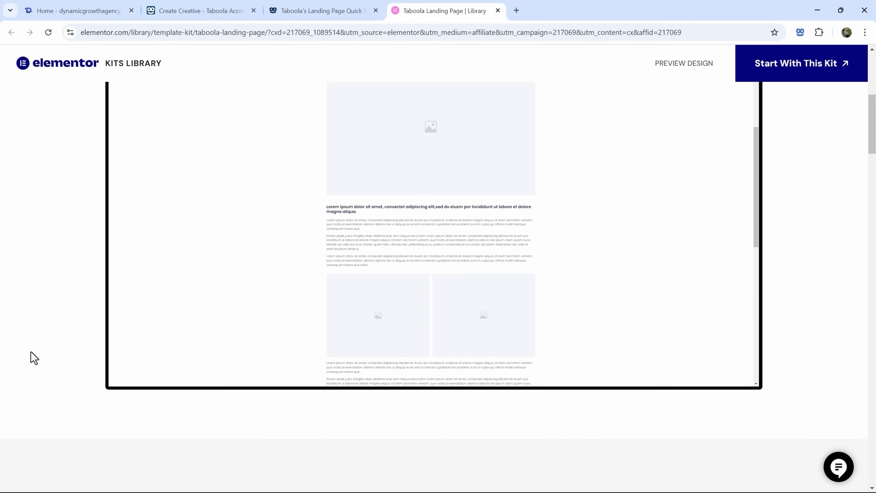
pyautogui.scroll(-2, 428, 203)
pyautogui.scroll(-6, 389, 270)
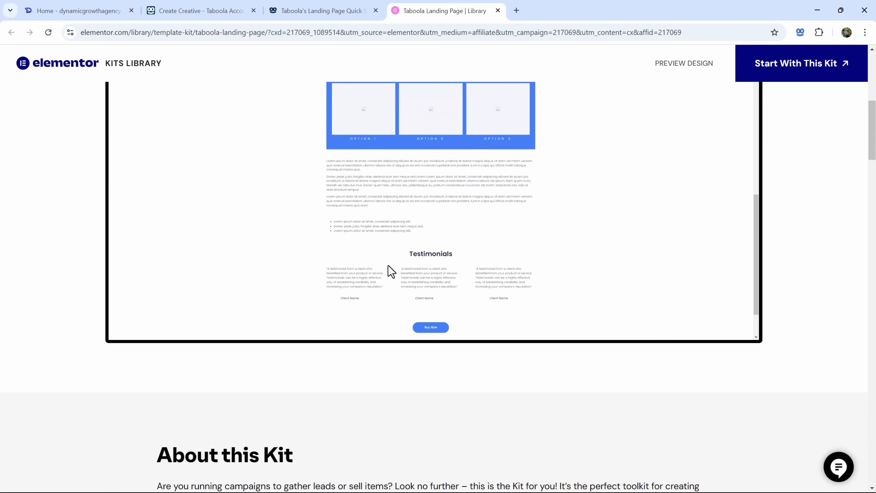
pyautogui.scroll(8, 393, 258)
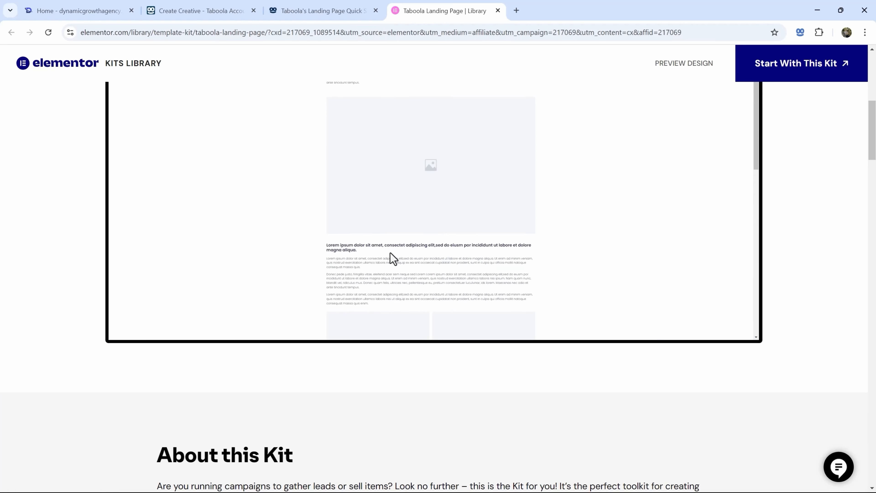
pyautogui.scroll(6, 393, 259)
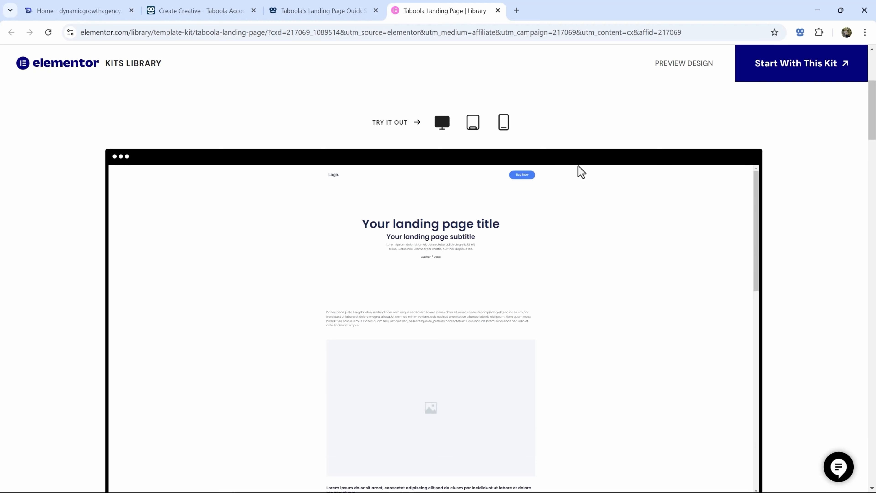
pyautogui.scroll(2, 661, 103)
# Open the full-page design preview of the Taboola Landing Page kit and review its layout sections.
pyautogui.click(684, 74)
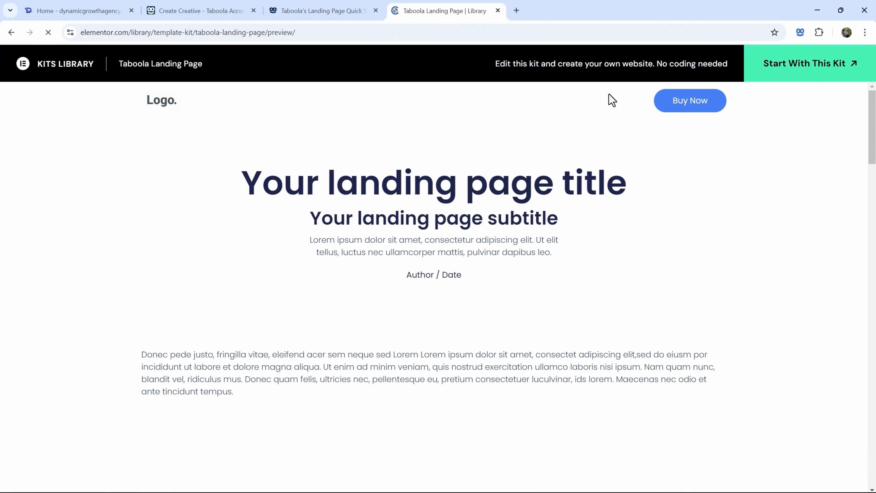
pyautogui.scroll(-18, 296, 175)
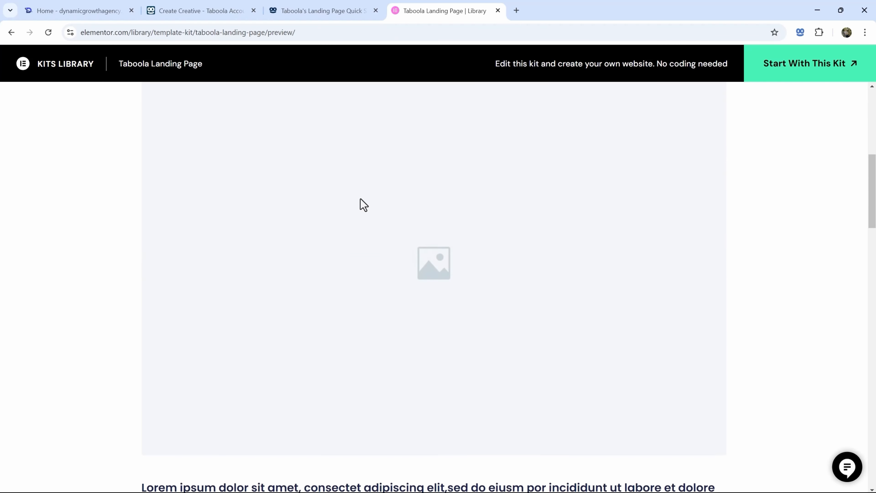
pyautogui.scroll(-9, 442, 289)
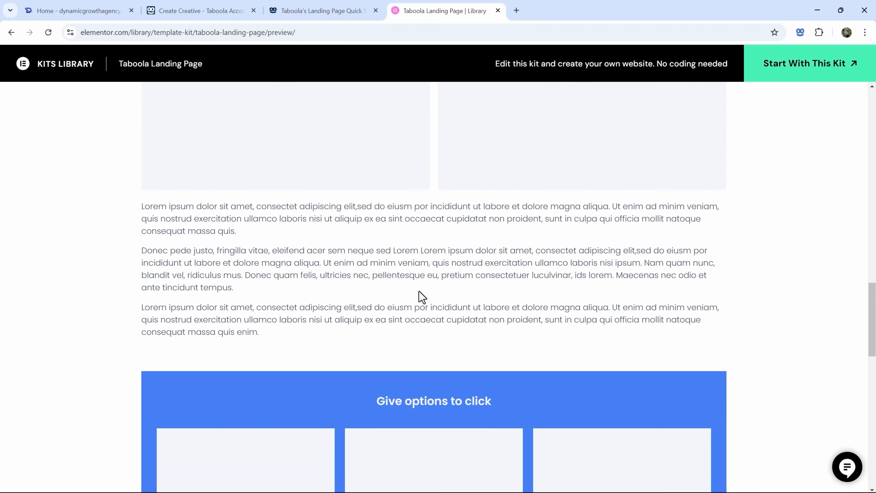
pyautogui.scroll(6, 421, 297)
pyautogui.scroll(12, 373, 352)
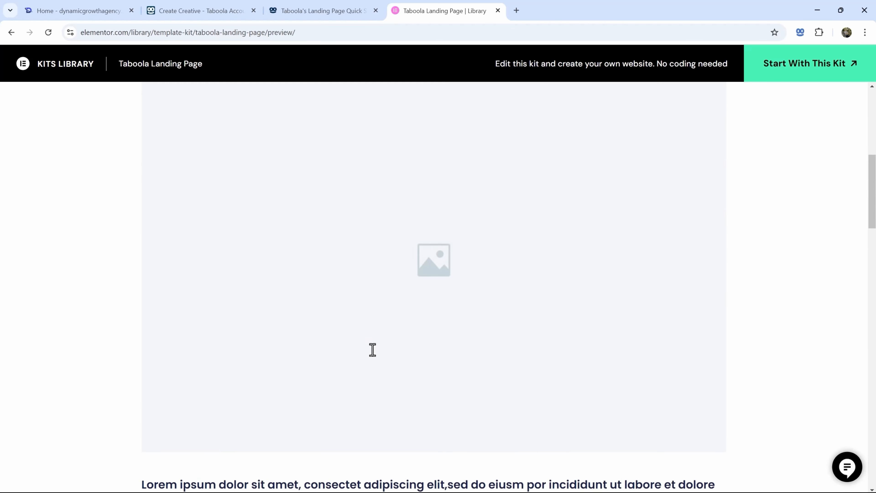
pyautogui.scroll(3, 342, 252)
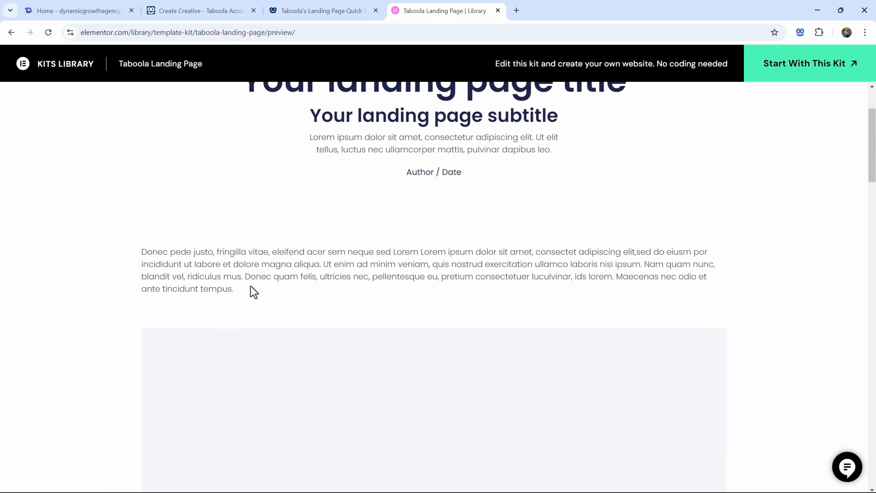
# Examine the Taboola Landing Page kit preview from its title and subtitle down to the clickable options and bullet list.
pyautogui.scroll(3, 254, 291)
pyautogui.moveTo(359, 187); pyautogui.dragTo(481, 354)
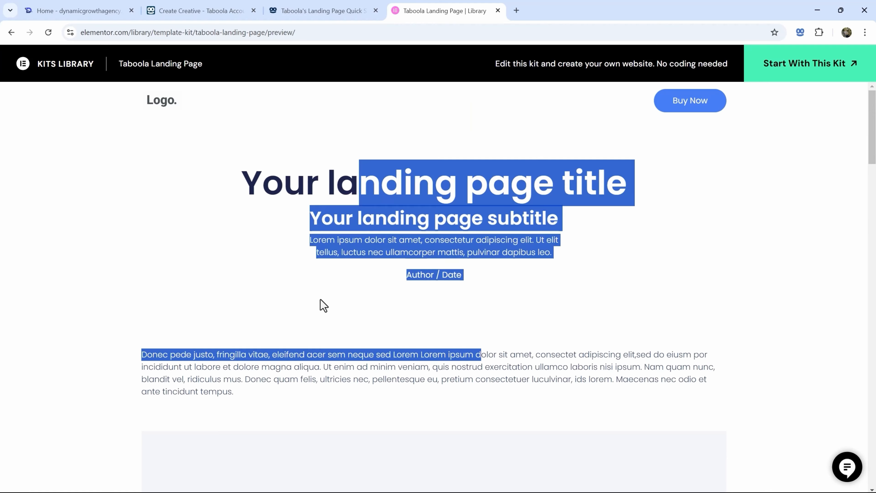
pyautogui.click(322, 301)
pyautogui.scroll(-14, 373, 301)
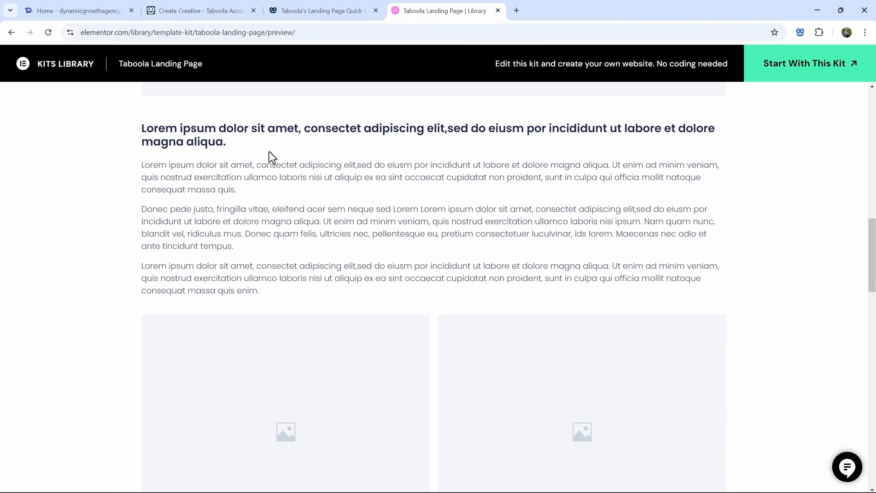
pyautogui.scroll(-18, 336, 239)
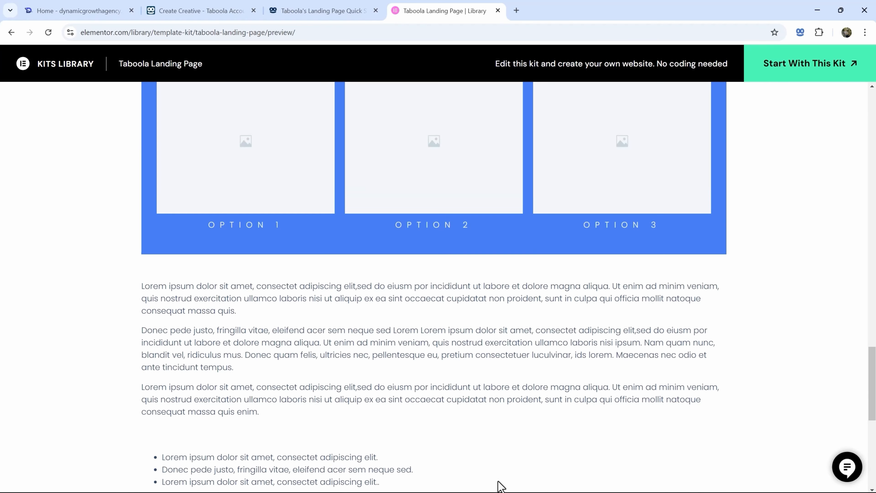
pyautogui.scroll(-4, 431, 403)
pyautogui.scroll(15, 431, 389)
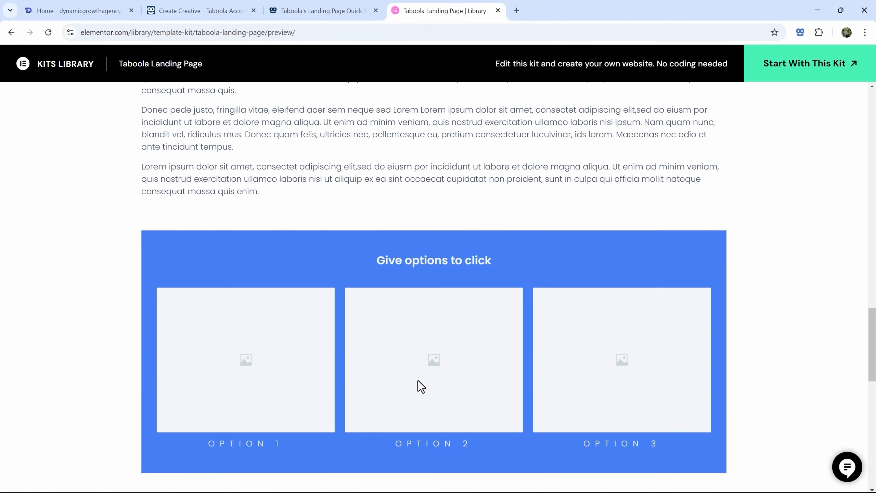
pyautogui.scroll(10, 419, 386)
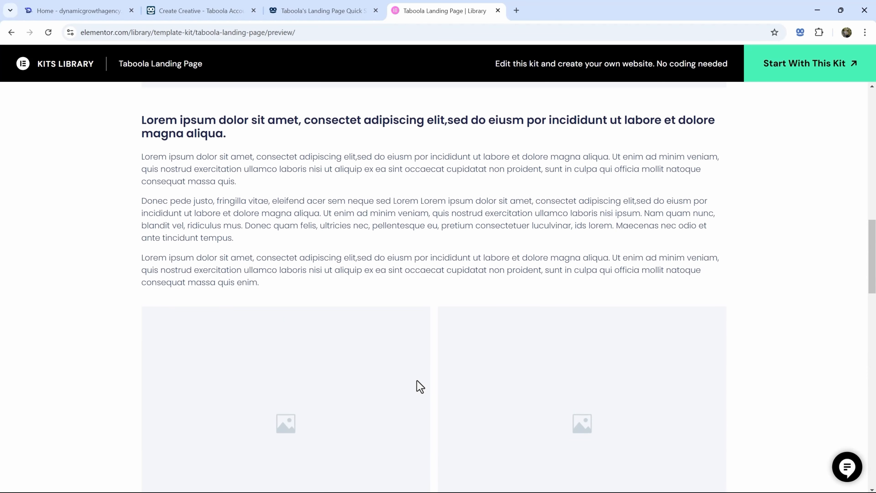
pyautogui.scroll(8, 392, 337)
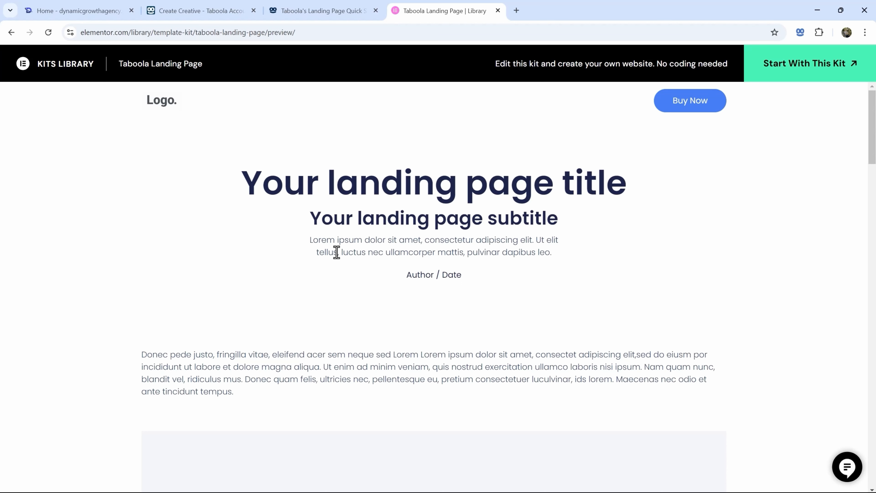
pyautogui.scroll(-20, 345, 206)
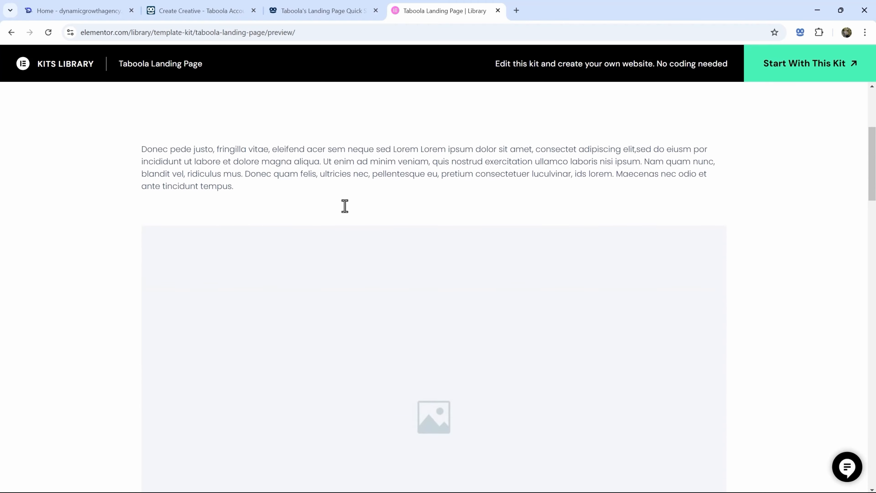
pyautogui.scroll(20, 447, 312)
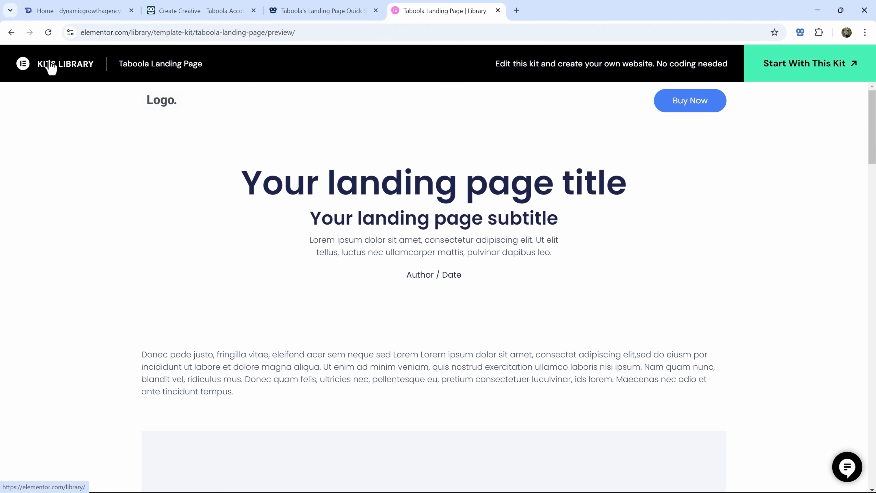
# Close the kit preview and review the Elementor and Wix sections and the builder partners on Taboola's Landing Page Quick Start page.
pyautogui.click(498, 10)
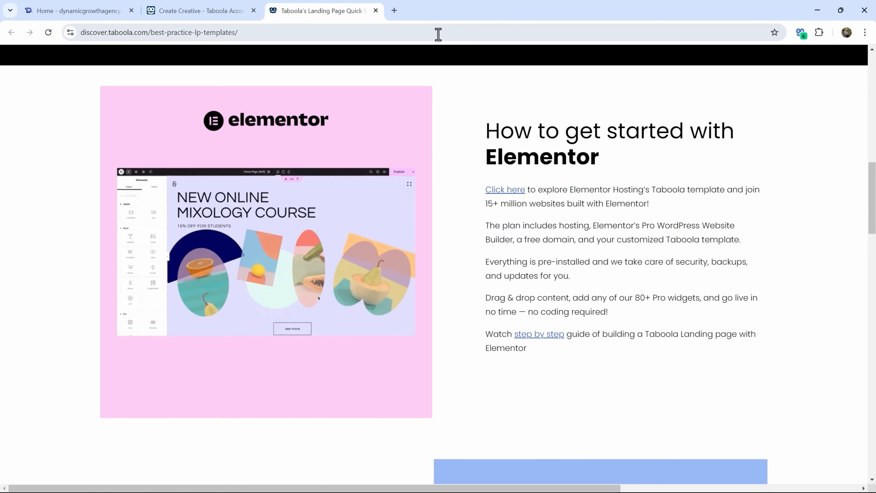
pyautogui.scroll(-5, 449, 293)
pyautogui.scroll(-3, 417, 274)
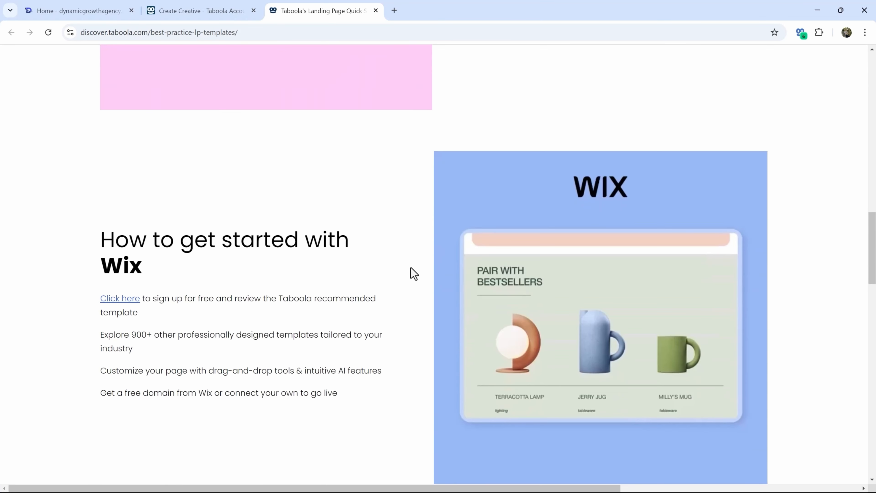
pyautogui.scroll(8, 413, 273)
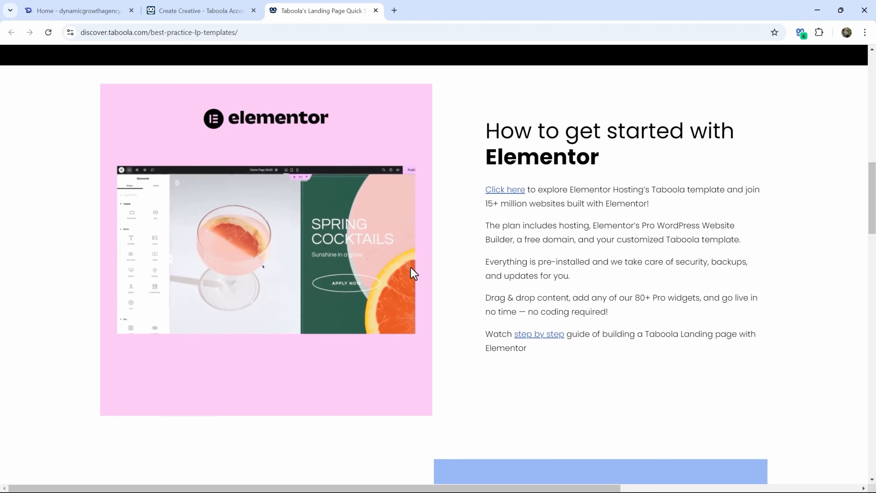
pyautogui.scroll(10, 399, 278)
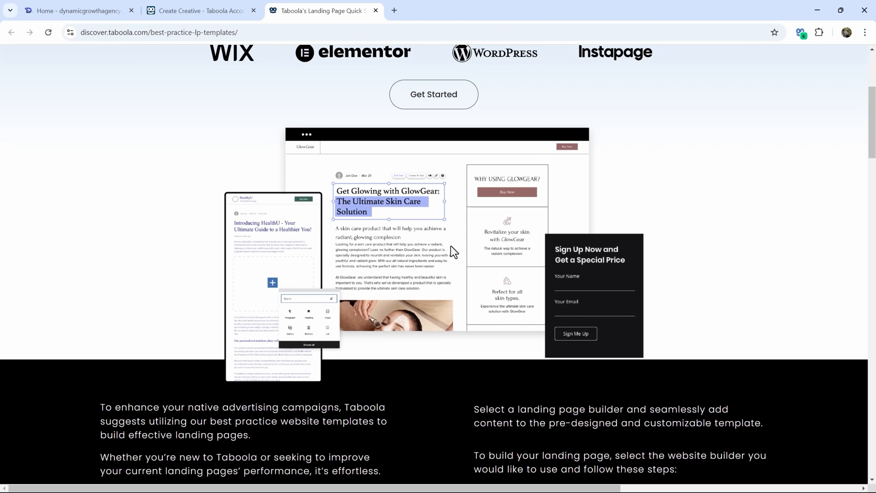
pyautogui.scroll(5, 451, 246)
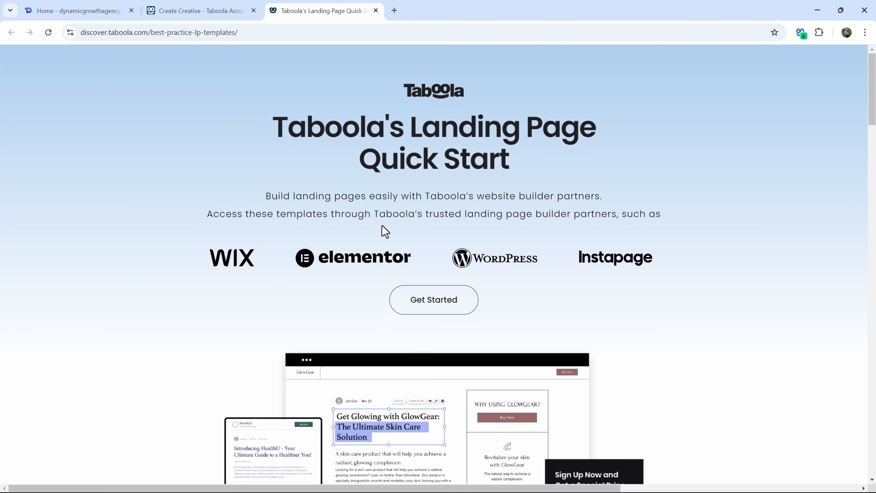
# Open the LanderLab website in a new browser tab using the address go.ivanmana.com/landerlab.
pyautogui.click(393, 10)
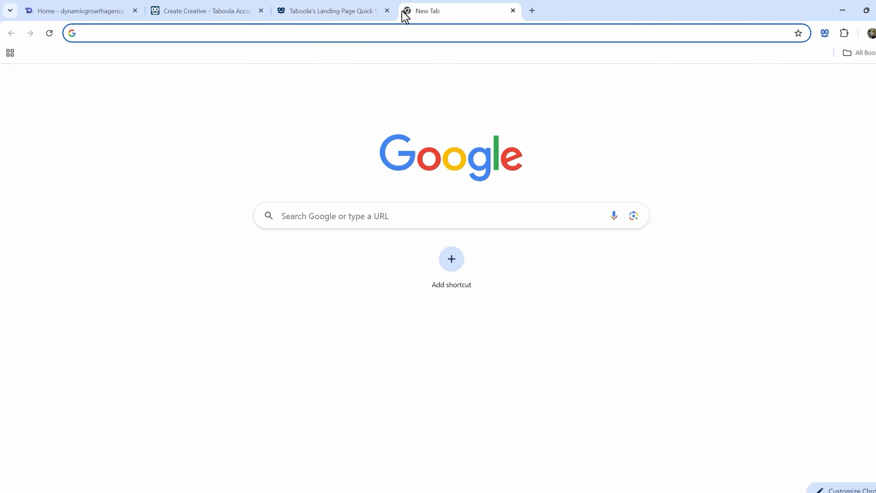
pyautogui.write('go.ivanman')
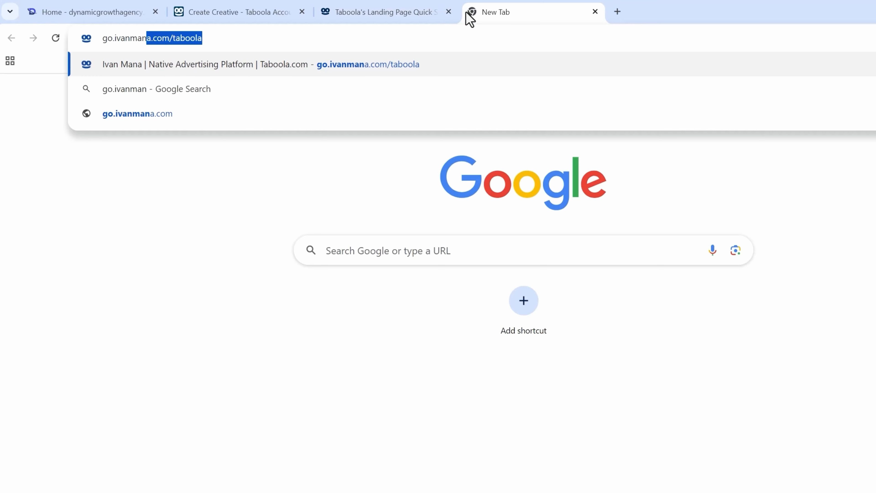
pyautogui.write('a.com/landerl')
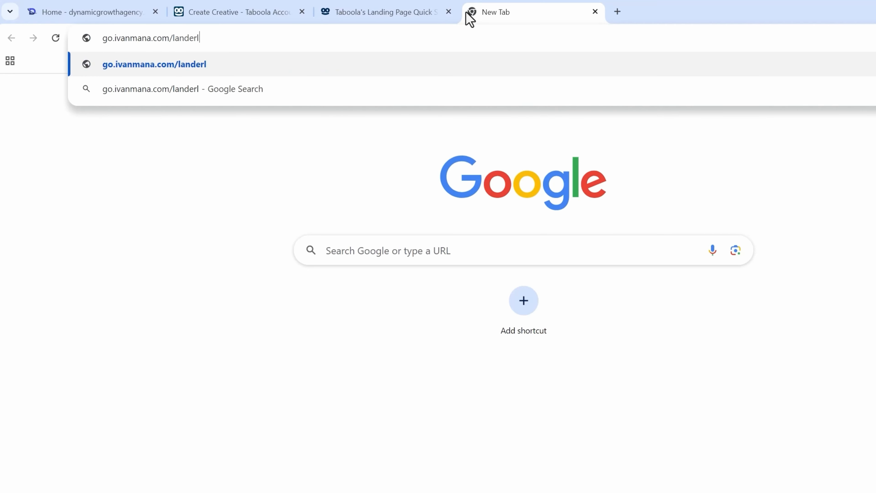
pyautogui.write('ab')
pyautogui.press('Return')
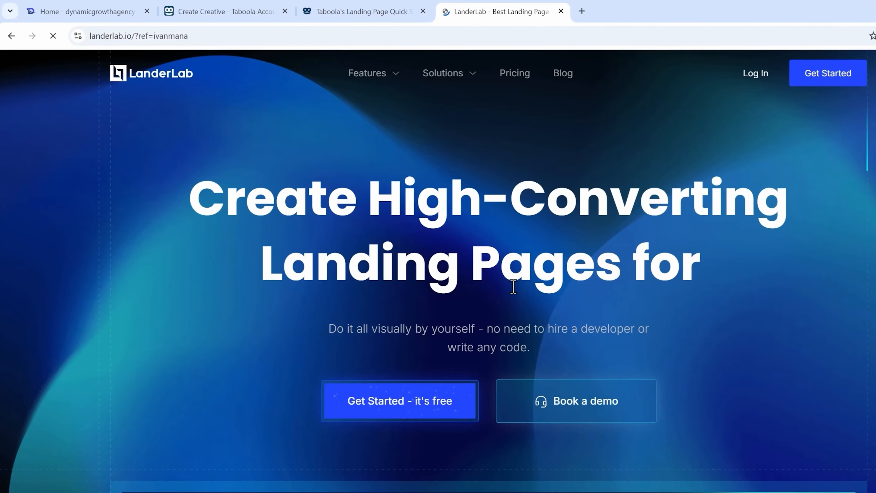
# Look through LanderLab's homepage, from the page builder features to the section on cloning winning pages.
pyautogui.scroll(-10, 441, 288)
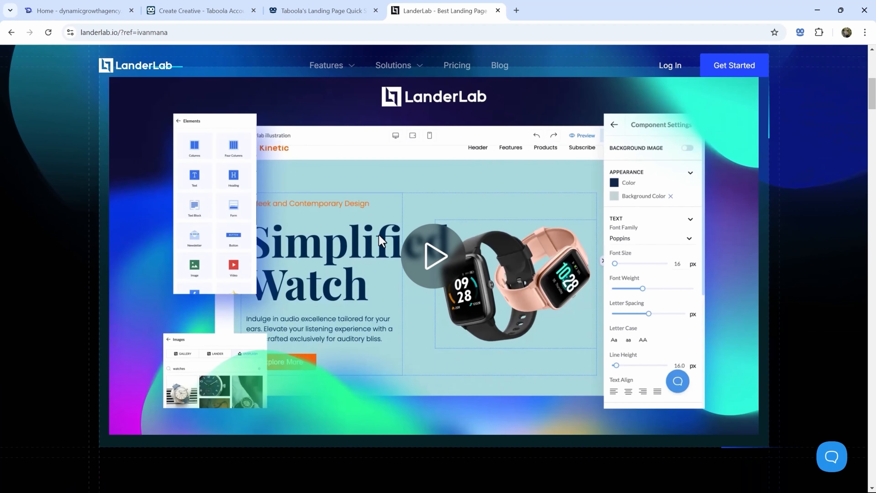
pyautogui.scroll(-15, 420, 286)
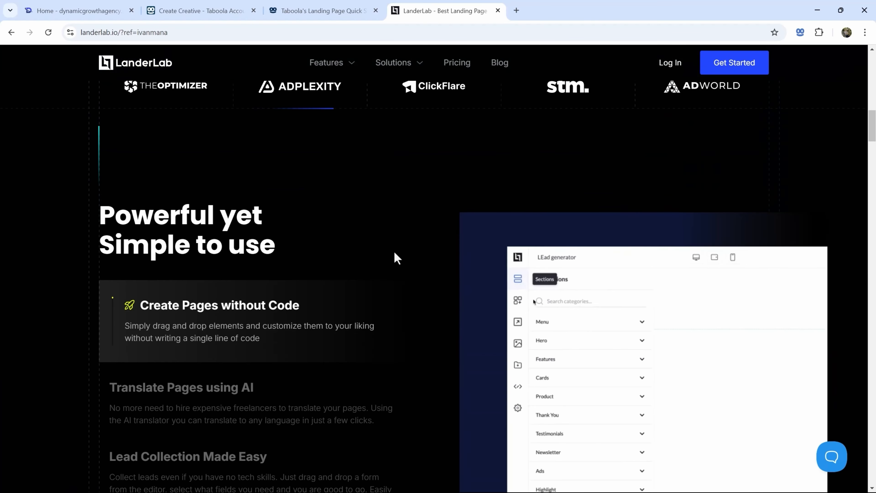
pyautogui.scroll(-12, 366, 303)
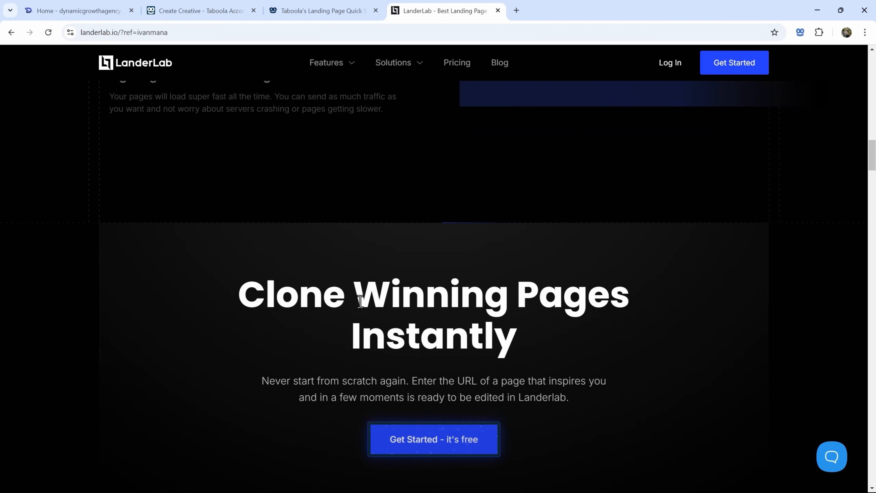
pyautogui.scroll(-5, 360, 338)
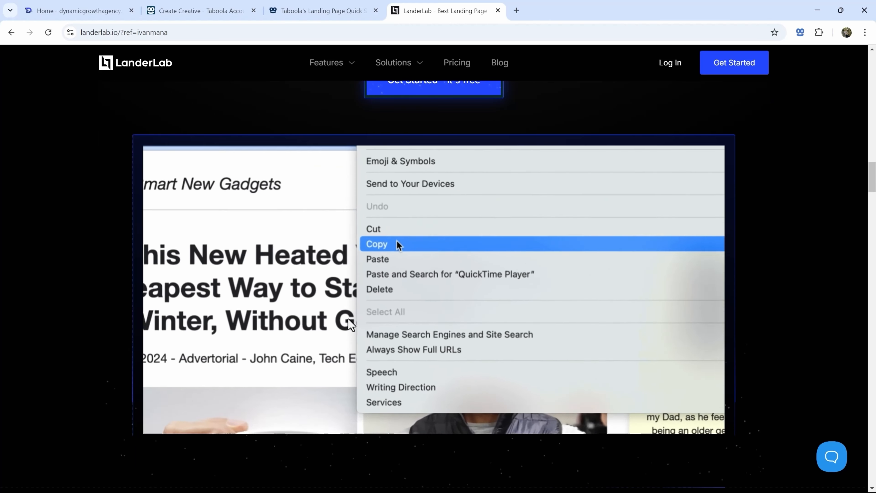
pyautogui.scroll(-3, 386, 446)
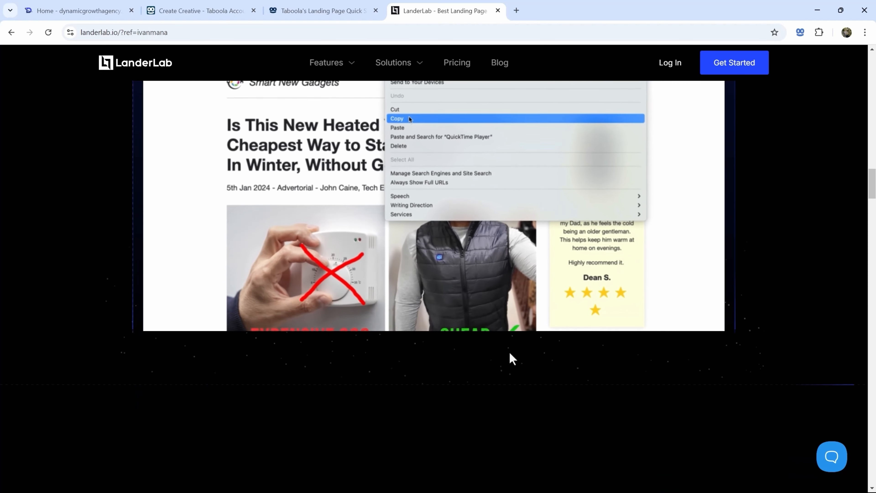
pyautogui.scroll(-3, 406, 327)
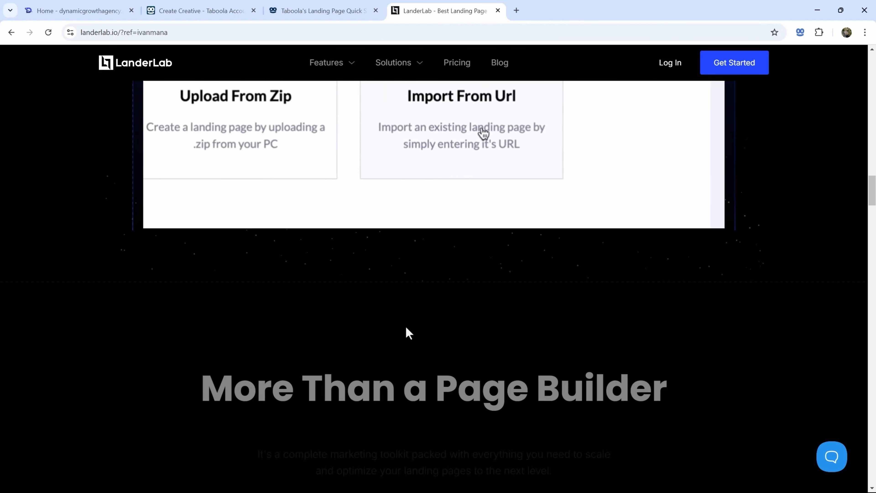
# Examine LanderLab's demo of importing an existing landing page from its URL, and return to the start of the homepage.
pyautogui.scroll(4, 405, 325)
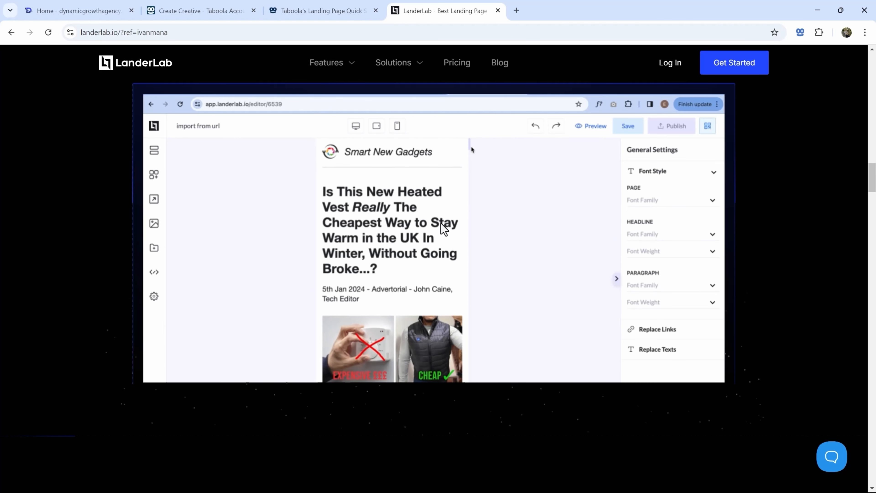
pyautogui.scroll(-2, 400, 254)
pyautogui.scroll(2, 392, 259)
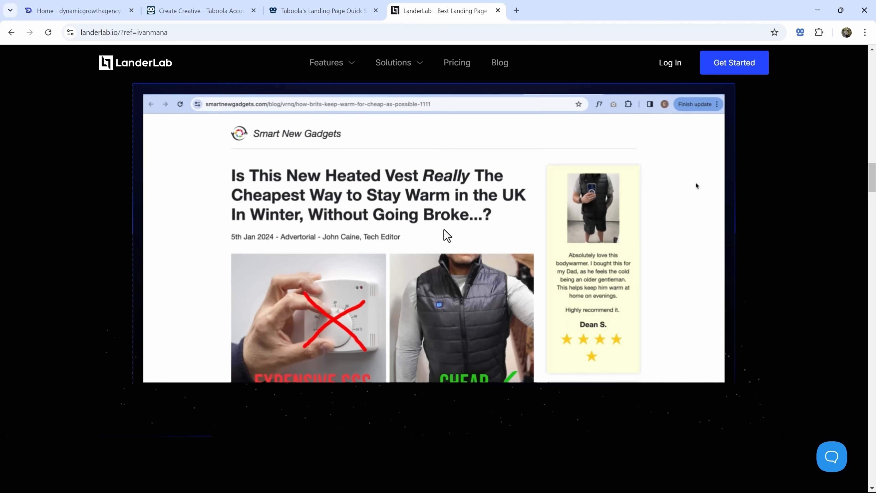
pyautogui.scroll(-1, 375, 306)
pyautogui.scroll(-5, 374, 306)
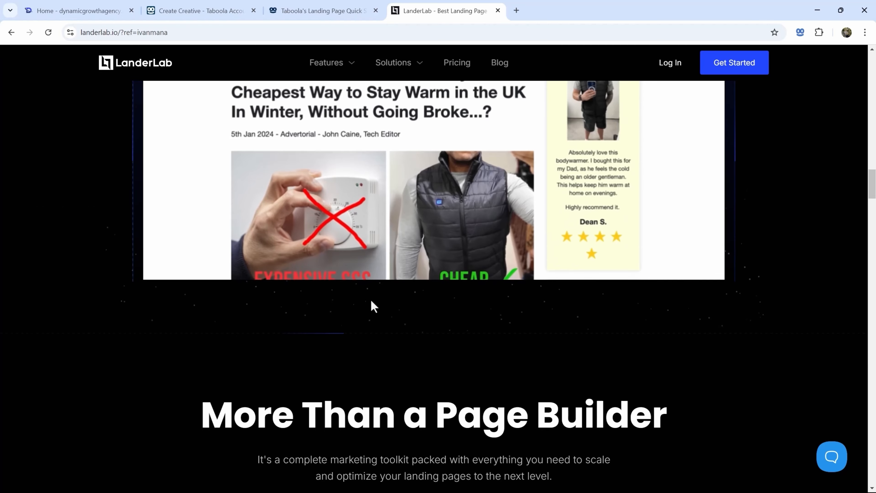
pyautogui.scroll(7, 363, 335)
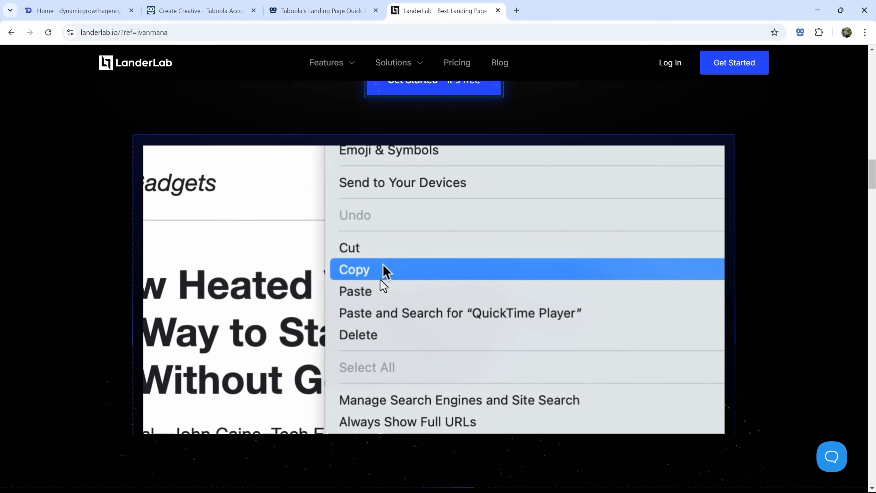
pyautogui.scroll(3, 360, 229)
pyautogui.scroll(-3, 361, 237)
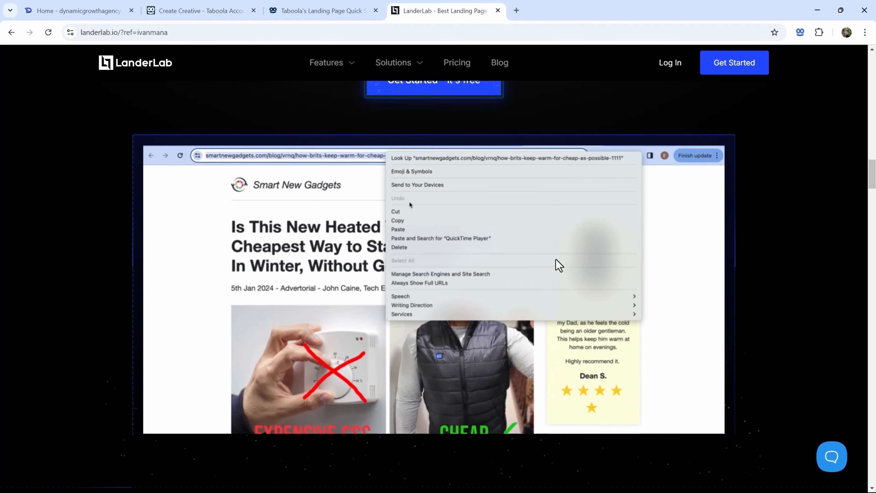
pyautogui.scroll(10, 475, 273)
pyautogui.scroll(15, 476, 269)
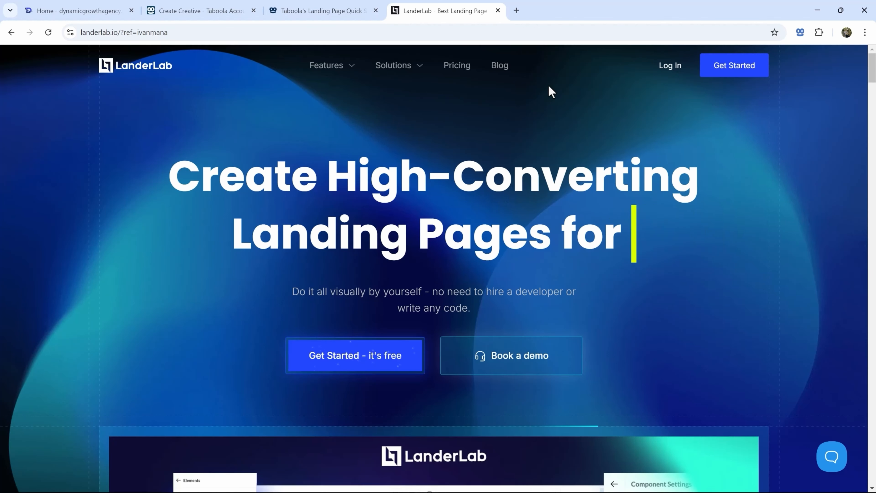
pyautogui.click(498, 10)
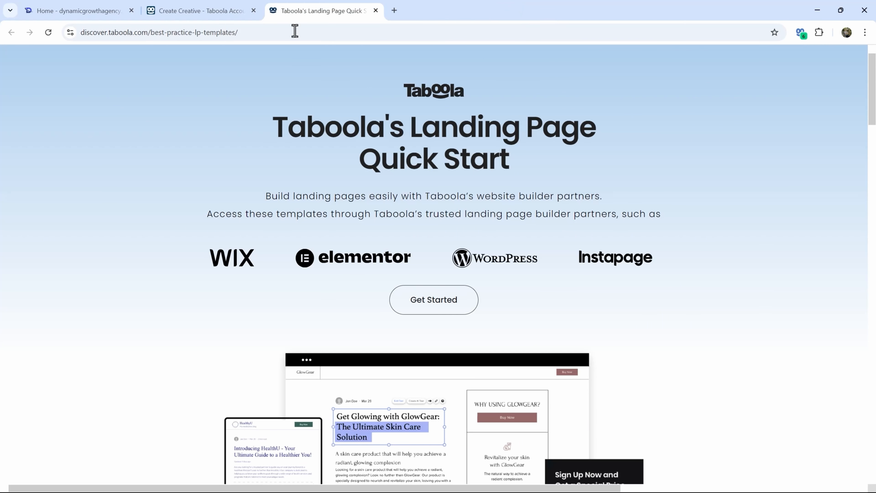
pyautogui.click(375, 10)
pyautogui.click(69, 9)
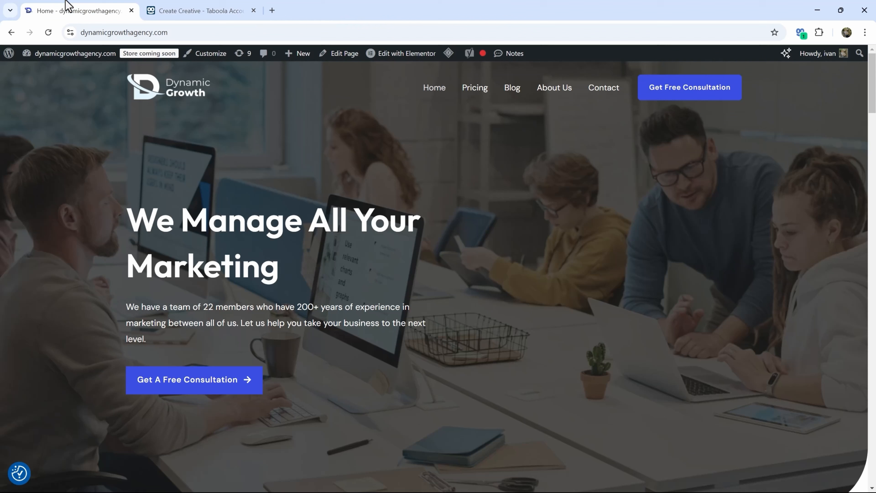
pyautogui.click(132, 31)
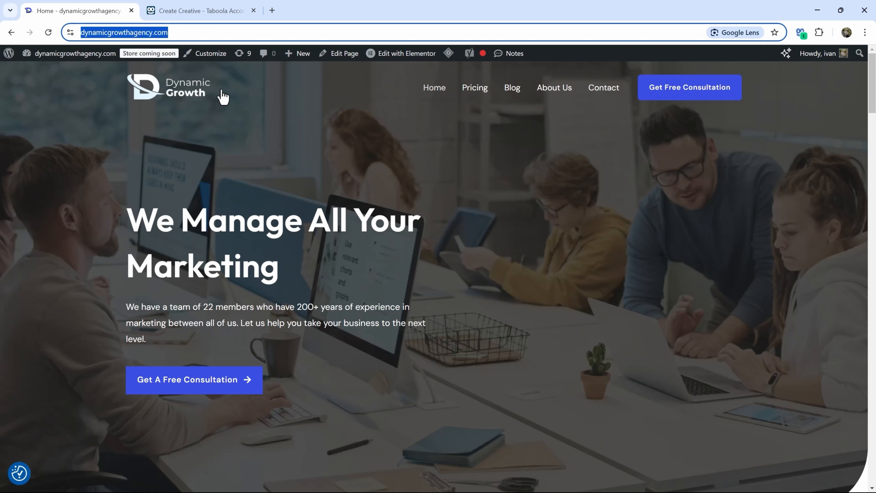
pyautogui.click(207, 3)
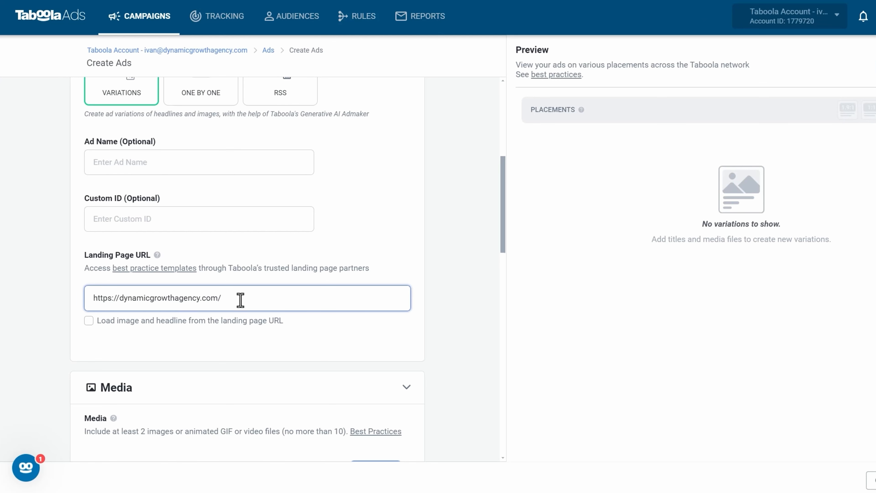
# Look over the ad's Media section and the headline and description fields of its Content section.
pyautogui.scroll(-5, 351, 322)
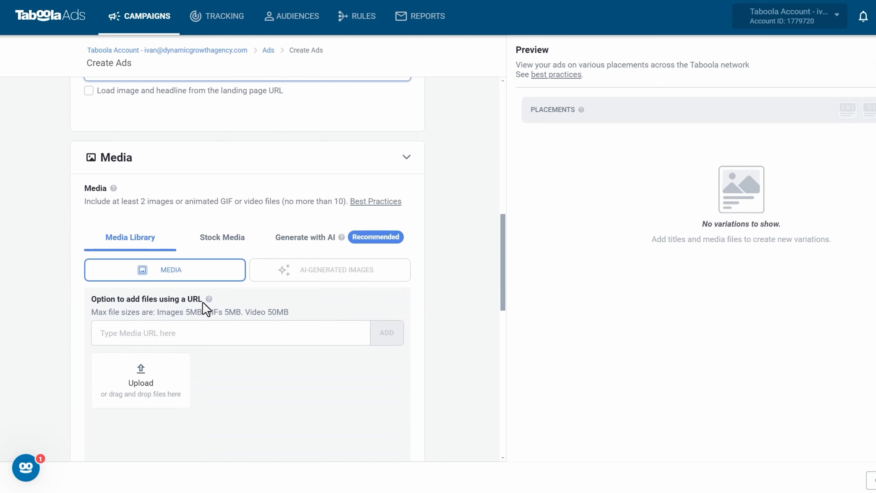
pyautogui.scroll(-8, 206, 308)
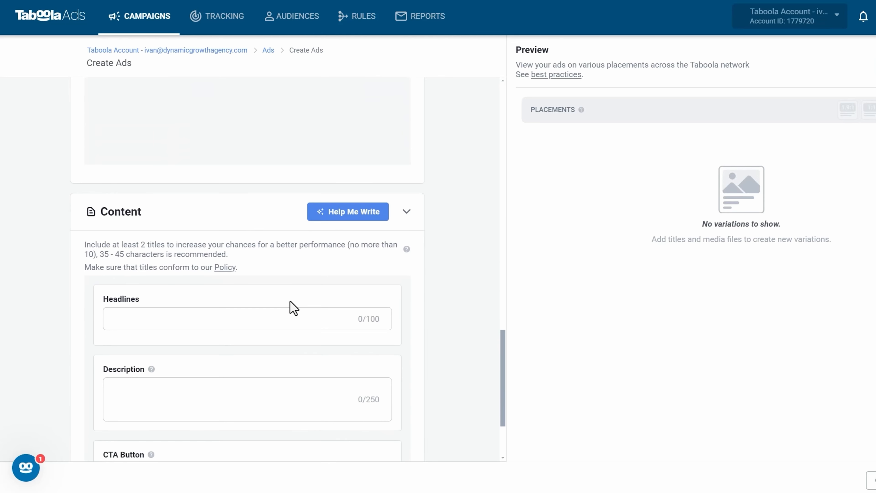
pyautogui.scroll(8, 293, 307)
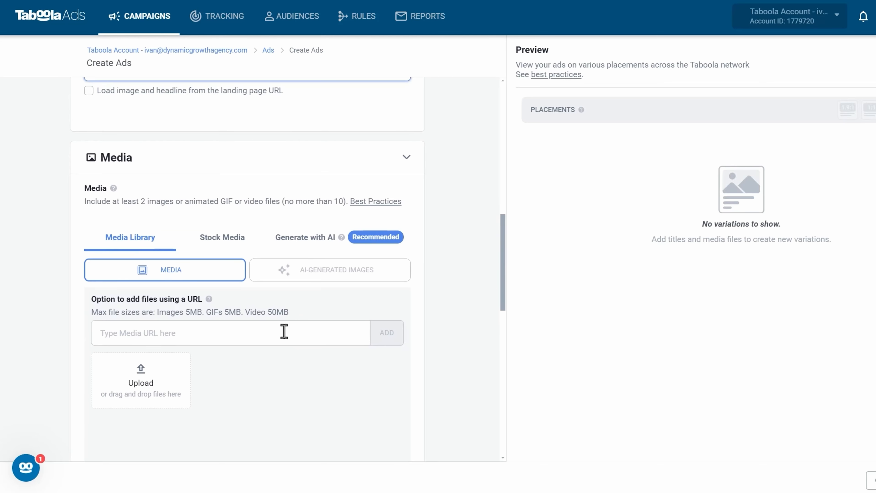
# Switch to the other browser window and examine the sponsored content and feed ads on the MSN article page.
pyautogui.press('super')
pyautogui.moveTo(268, 485)
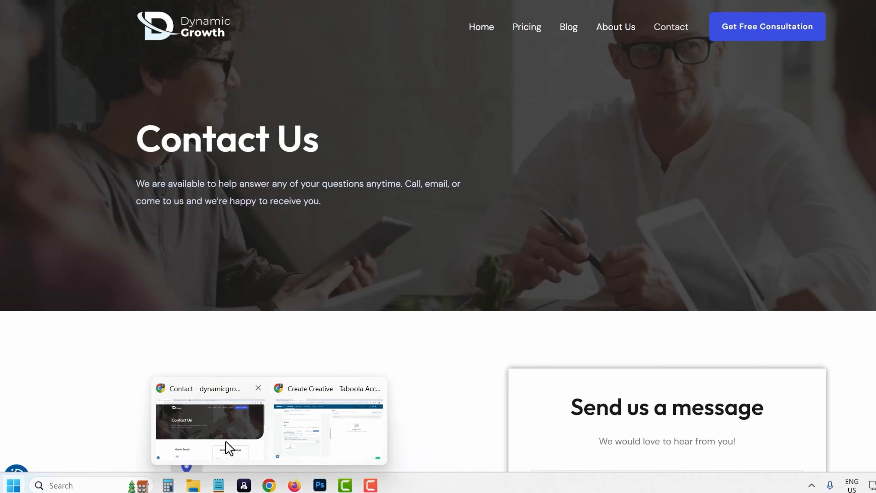
pyautogui.click(226, 447)
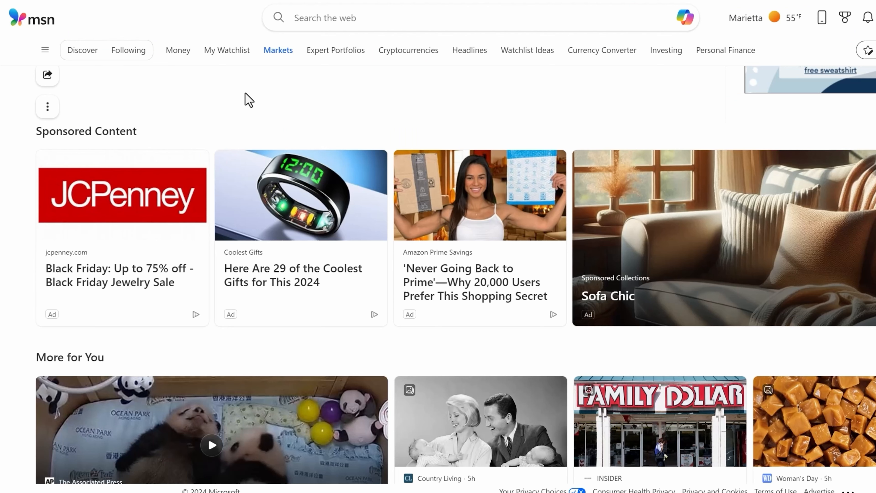
pyautogui.scroll(2, 202, 313)
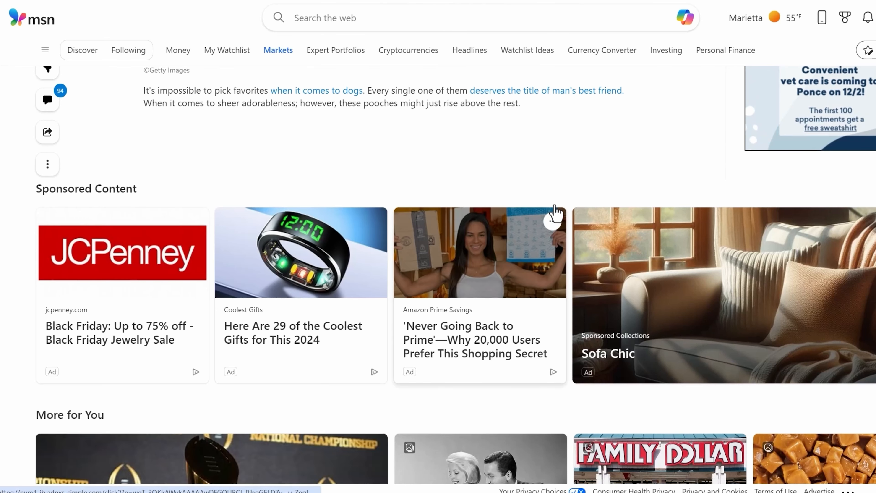
pyautogui.scroll(-5, 484, 251)
pyautogui.scroll(3, 484, 252)
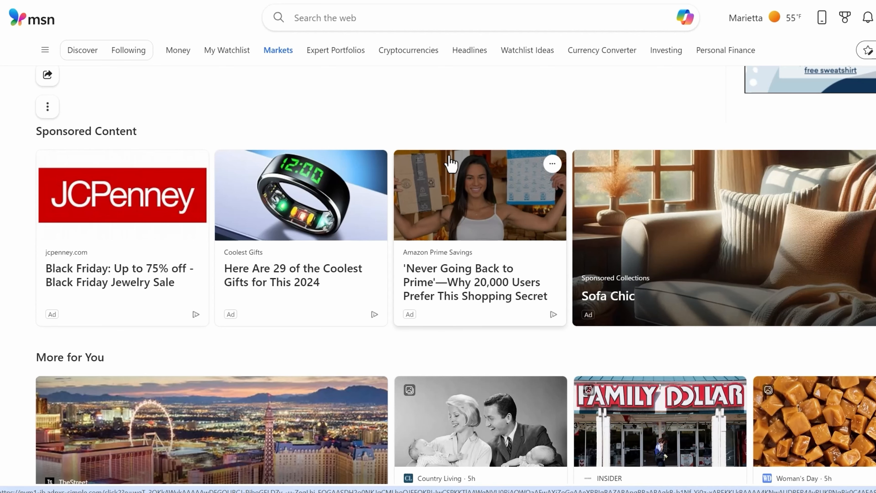
pyautogui.scroll(-5, 331, 266)
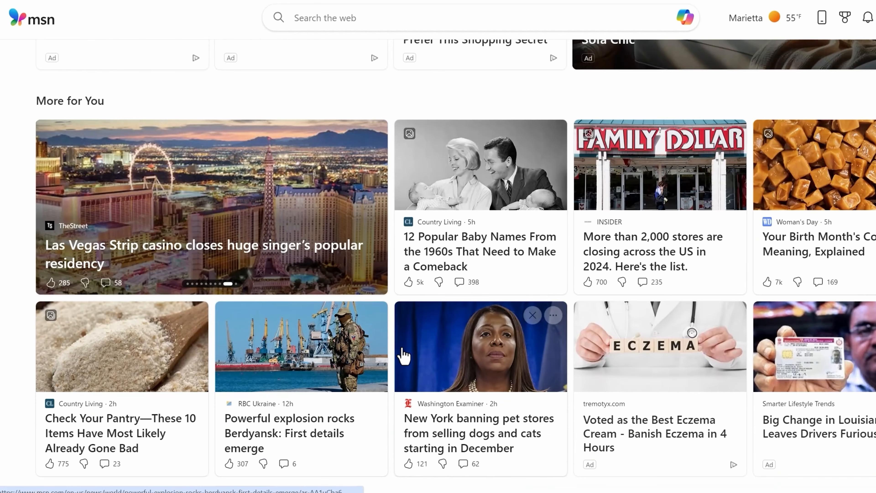
pyautogui.scroll(5, 401, 354)
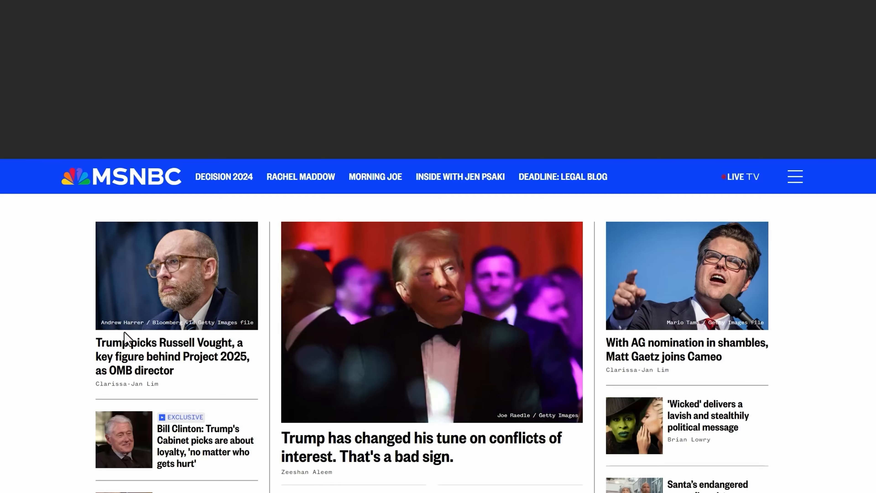
# Find the Taboola Feed far down the MSNBC homepage and examine the images and headlines of its first sponsored ads.
pyautogui.scroll(-10, 408, 236)
pyautogui.scroll(-15, 407, 236)
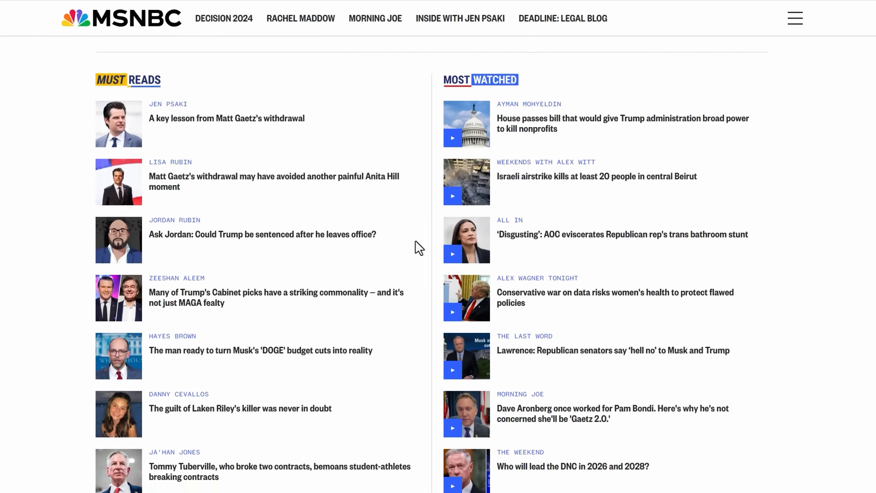
pyautogui.scroll(-15, 411, 258)
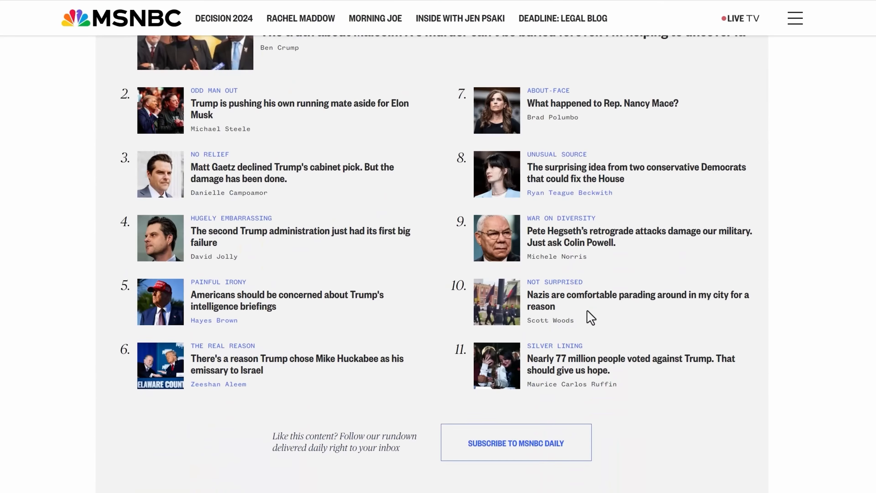
pyautogui.scroll(-5, 521, 322)
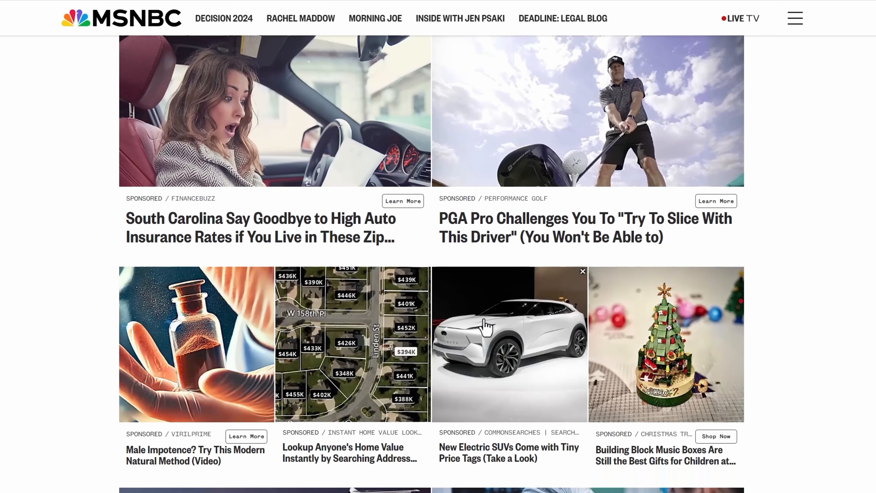
pyautogui.scroll(3, 264, 166)
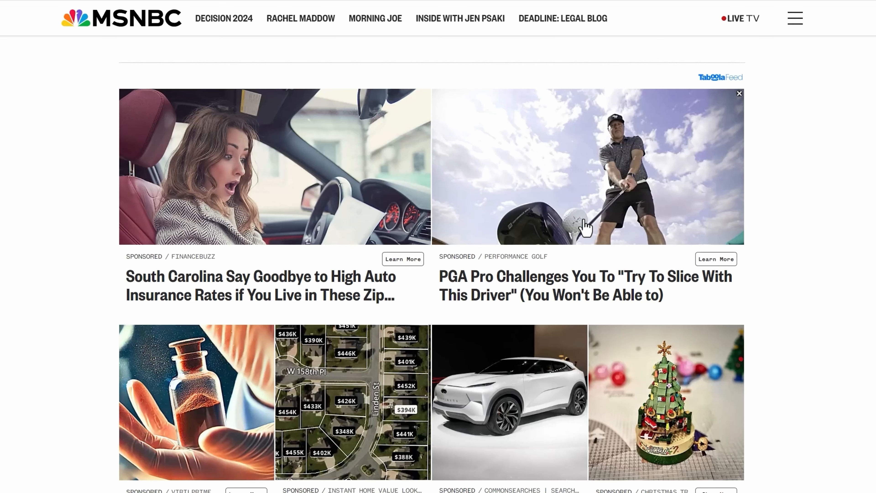
pyautogui.scroll(-3, 172, 241)
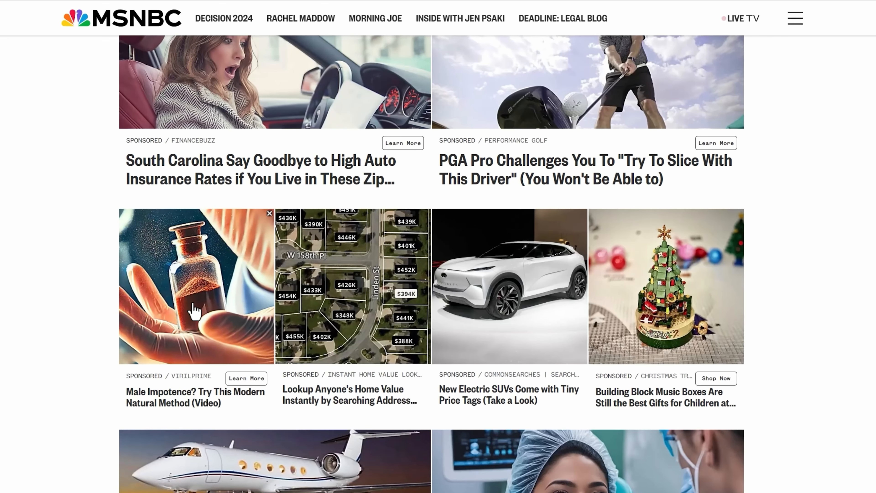
pyautogui.scroll(6, 198, 297)
pyautogui.scroll(4, 196, 328)
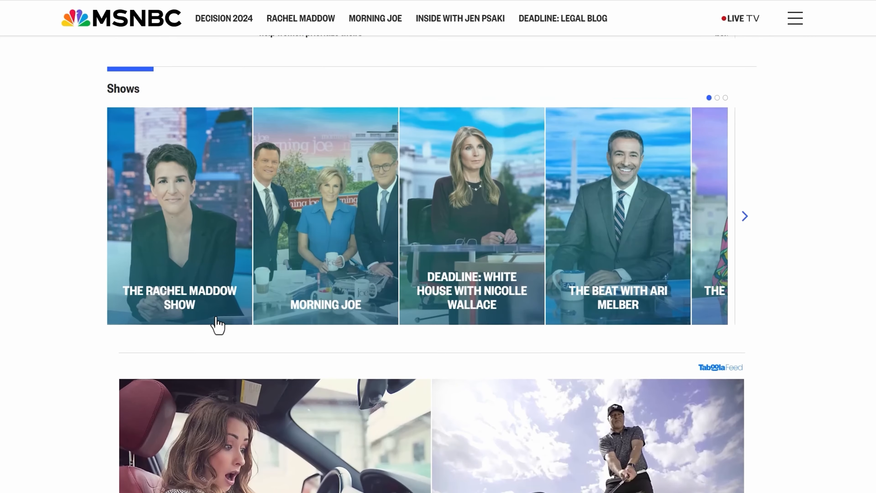
pyautogui.scroll(-10, 217, 326)
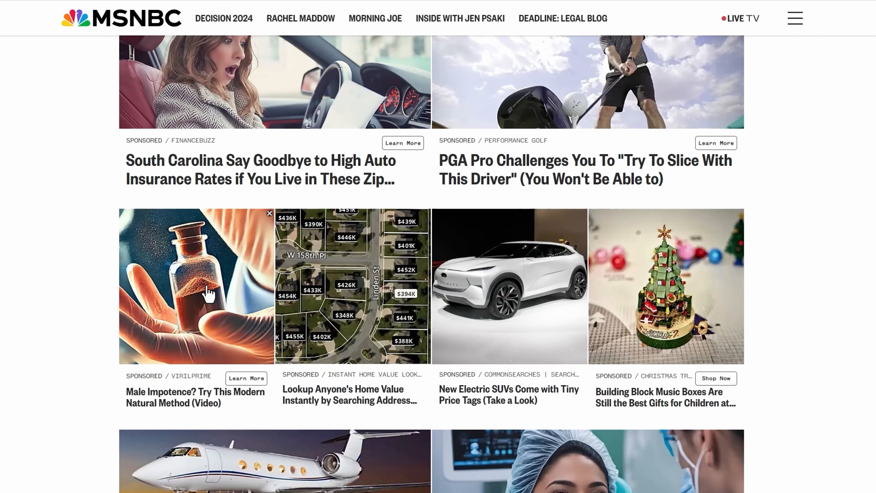
pyautogui.scroll(5, 207, 294)
pyautogui.scroll(-5, 174, 398)
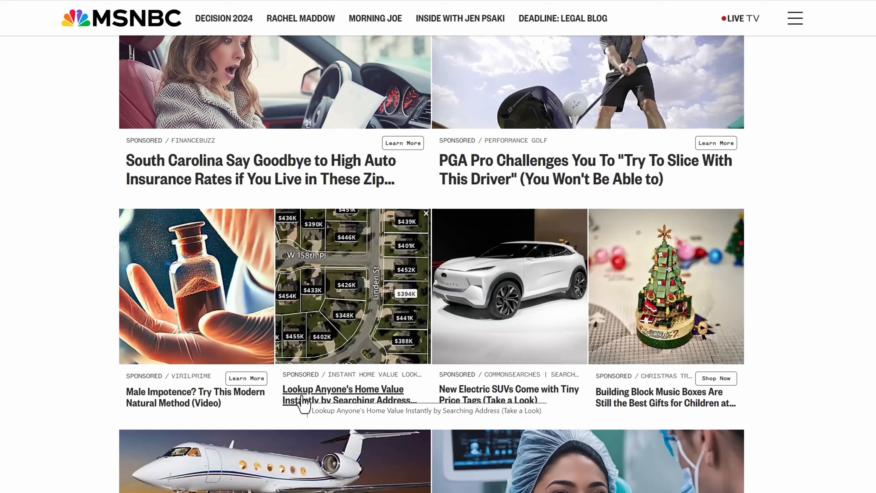
# Examine the remaining sponsored ads in the MSNBC feed, from the private jet ad down to the Christmas lantern ad.
pyautogui.scroll(-5, 458, 317)
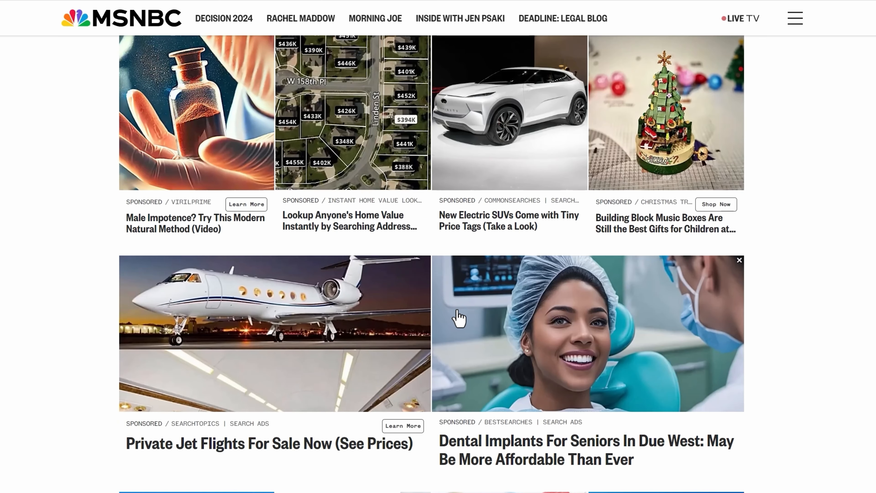
pyautogui.scroll(-2, 443, 337)
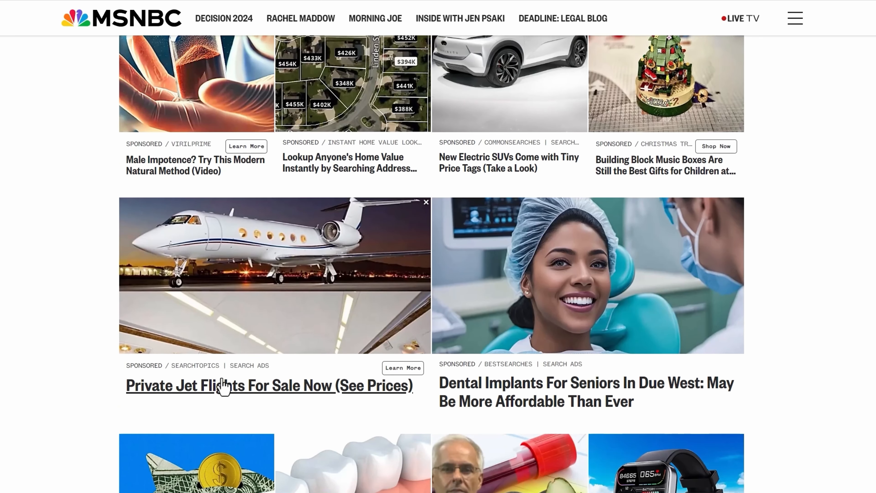
pyautogui.scroll(3, 431, 286)
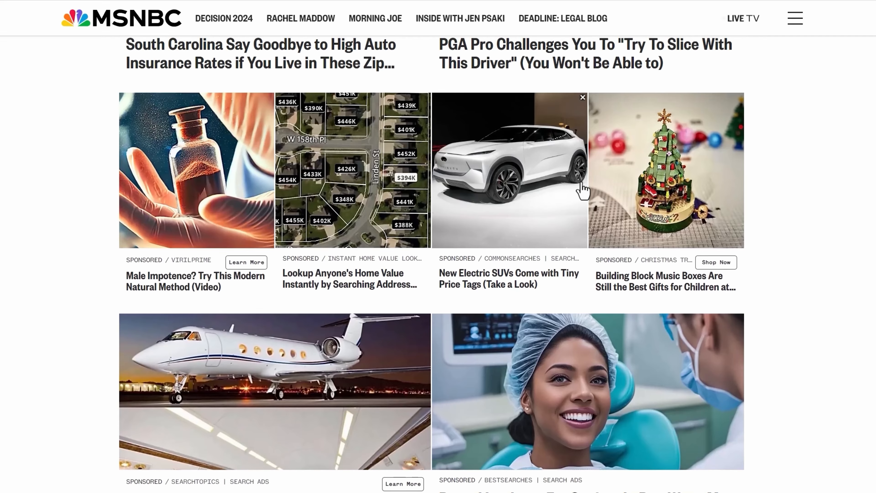
pyautogui.scroll(-8, 465, 297)
pyautogui.scroll(8, 553, 297)
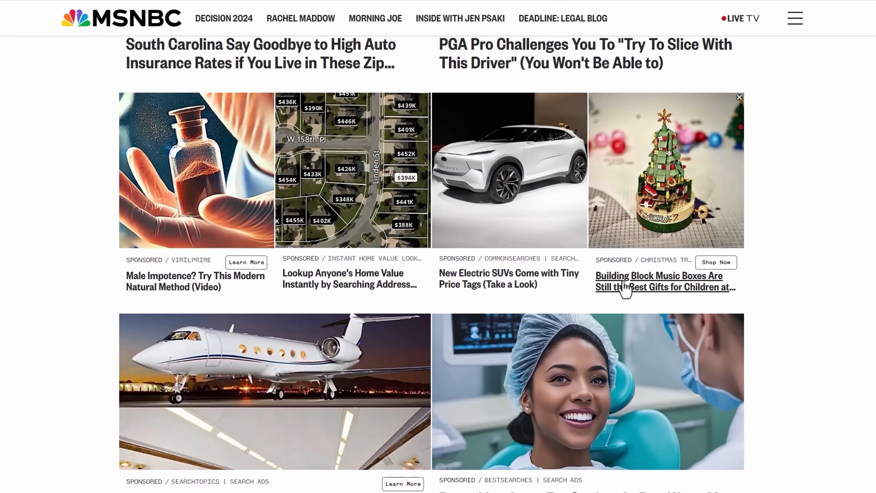
pyautogui.scroll(-9, 684, 290)
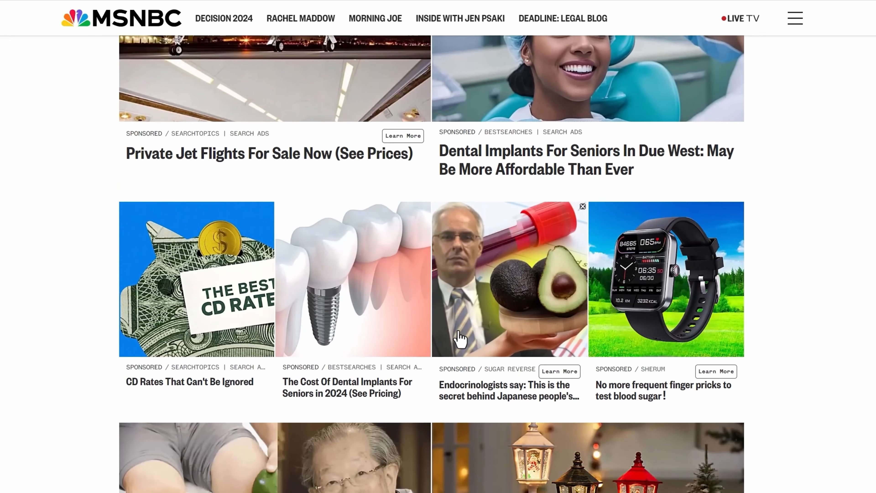
pyautogui.scroll(-3, 421, 283)
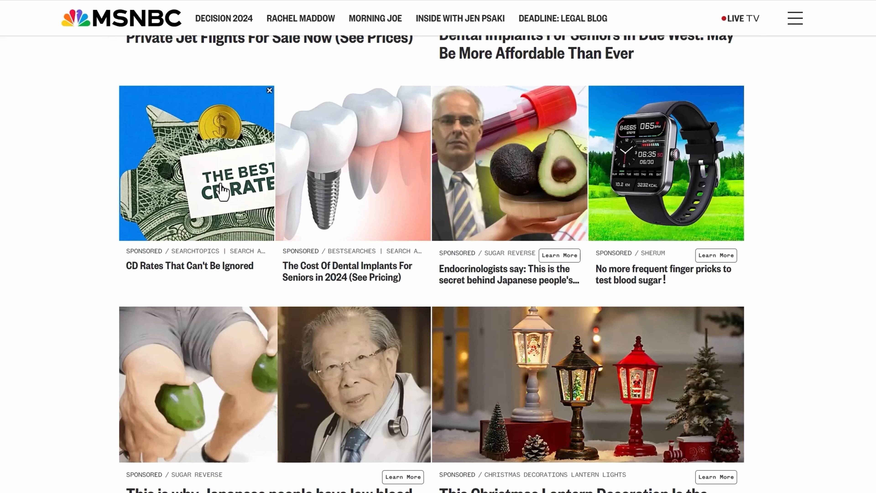
pyautogui.scroll(-3, 559, 288)
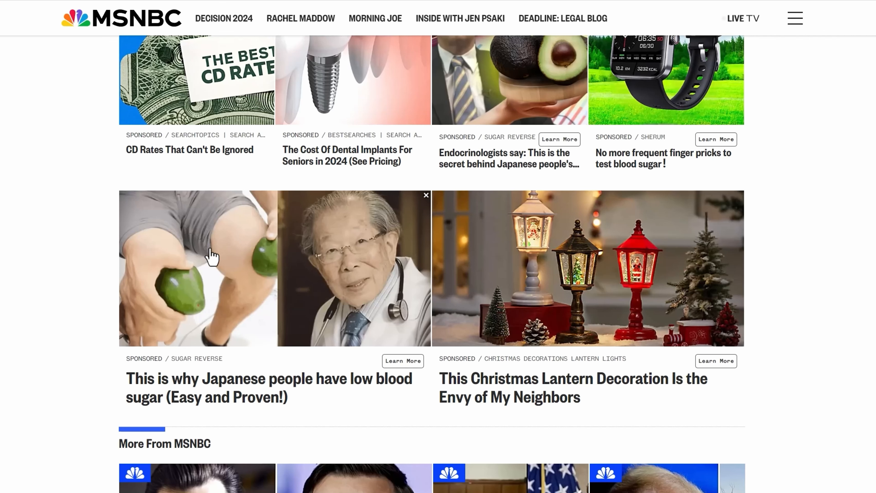
pyautogui.scroll(-5, 211, 256)
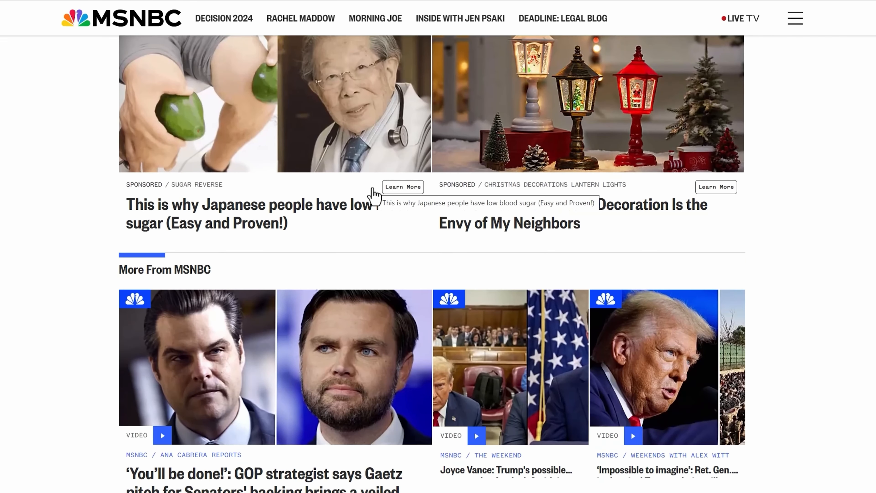
# Switch to the Notepad notes and highlight the Curiosity-Driven Headlines with their examples.
pyautogui.press('super')
pyautogui.click(168, 490)
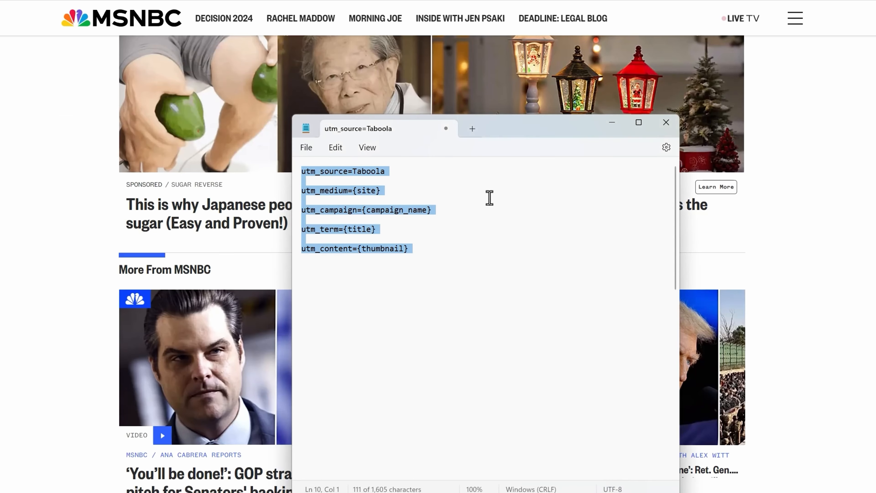
pyautogui.scroll(-5, 463, 272)
pyautogui.click(388, 310)
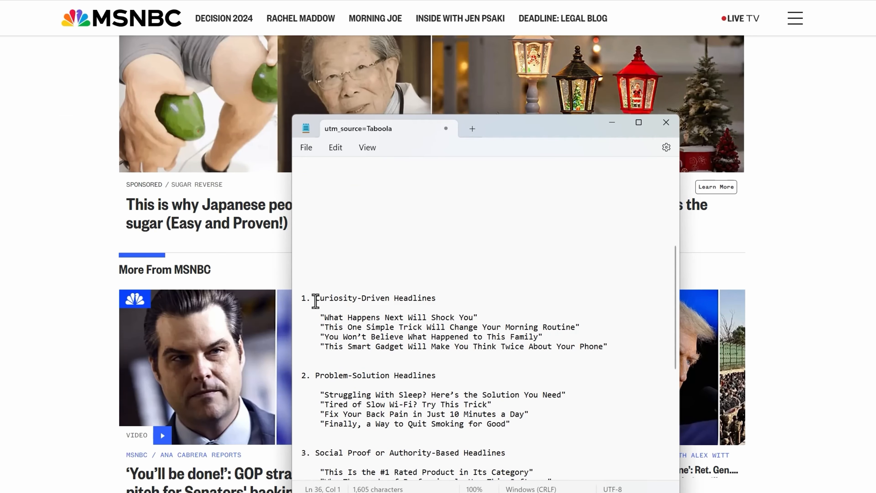
pyautogui.moveTo(315, 300); pyautogui.dragTo(582, 372)
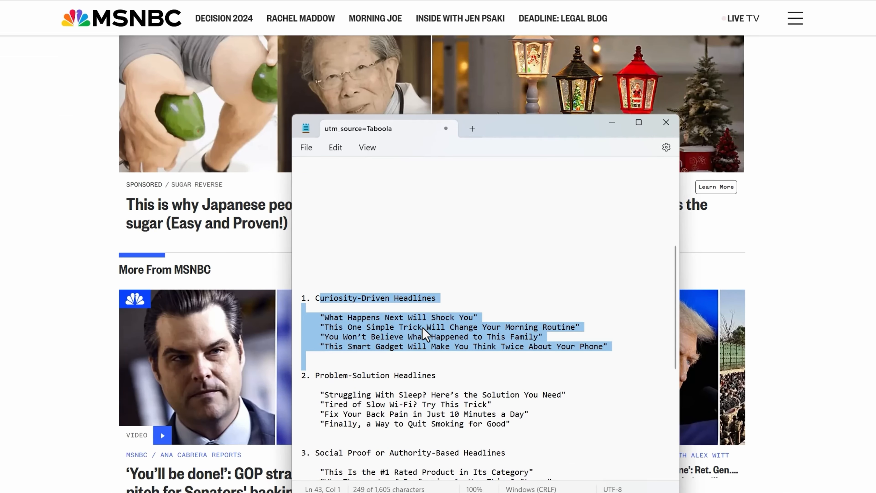
# Highlight the Problem-Solution Headlines, look through the other headline types down to Listicles and "How-To", and return to the MSNBC page.
pyautogui.scroll(-2, 424, 333)
pyautogui.moveTo(326, 316); pyautogui.dragTo(445, 382)
pyautogui.scroll(-5, 435, 361)
pyautogui.scroll(-2, 434, 359)
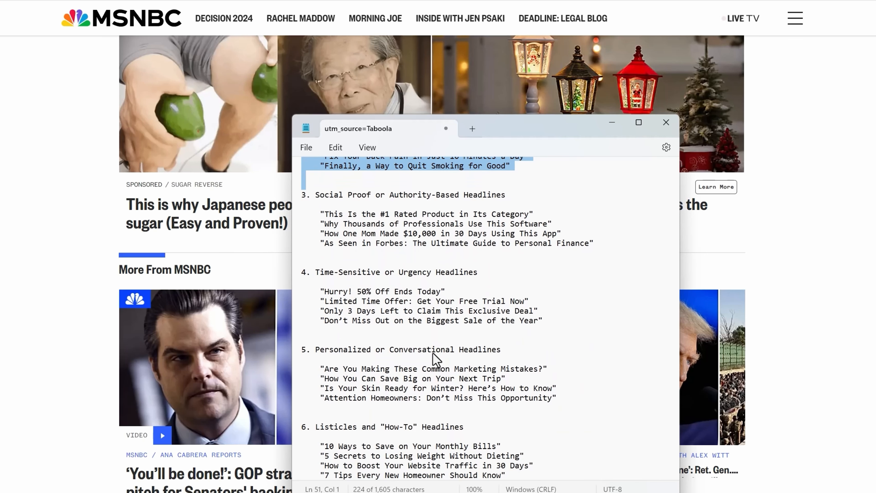
pyautogui.scroll(5, 435, 359)
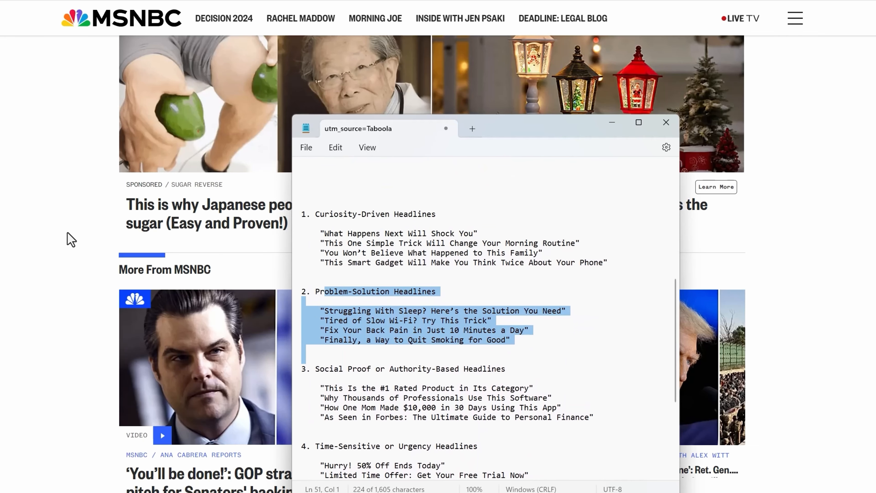
pyautogui.click(57, 245)
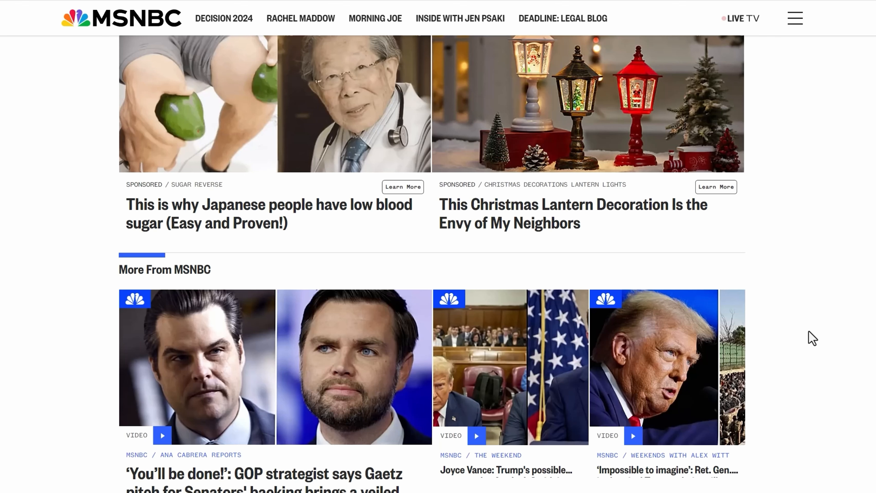
# Look back over the MSNBC feed ads, then return to Taboola's Create Ads page and view the Media Library options.
pyautogui.scroll(3, 735, 367)
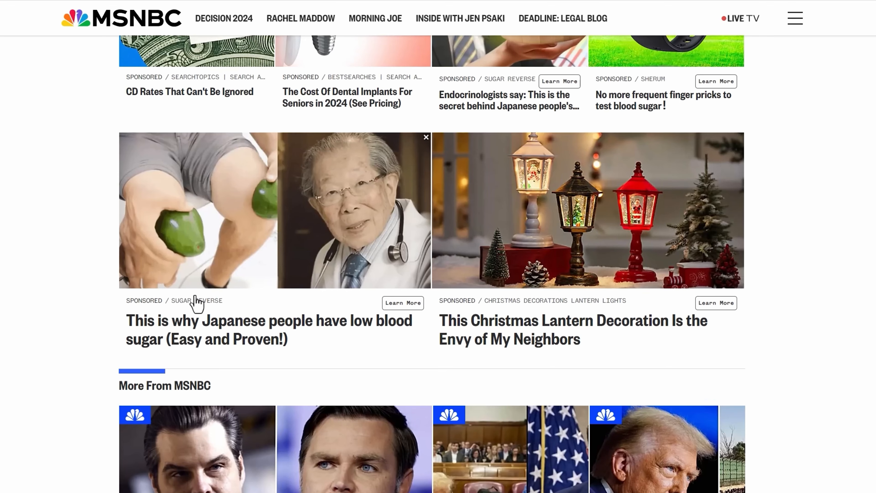
pyautogui.scroll(8, 196, 303)
pyautogui.scroll(5, 196, 303)
pyautogui.press('super')
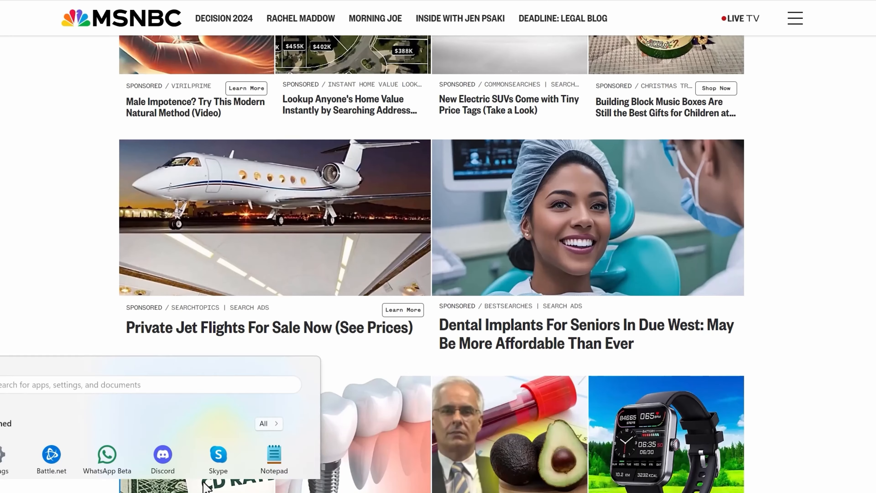
pyautogui.moveTo(218, 489)
pyautogui.click(260, 452)
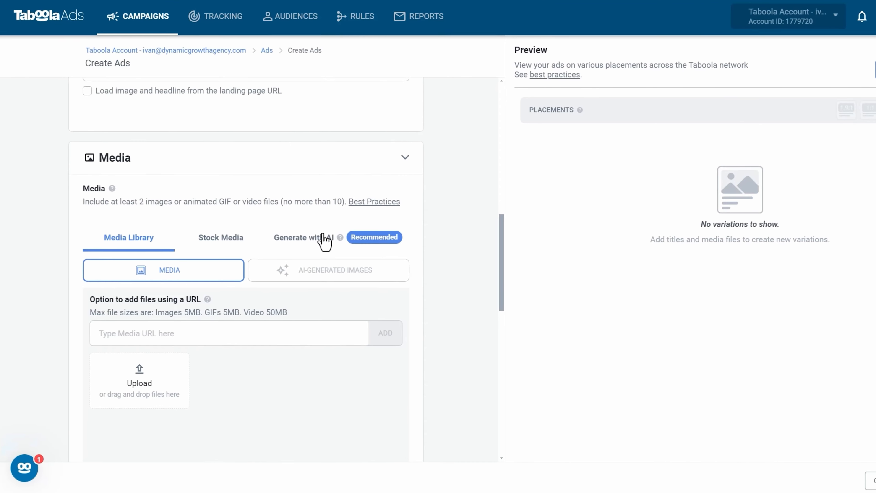
pyautogui.scroll(-3, 245, 197)
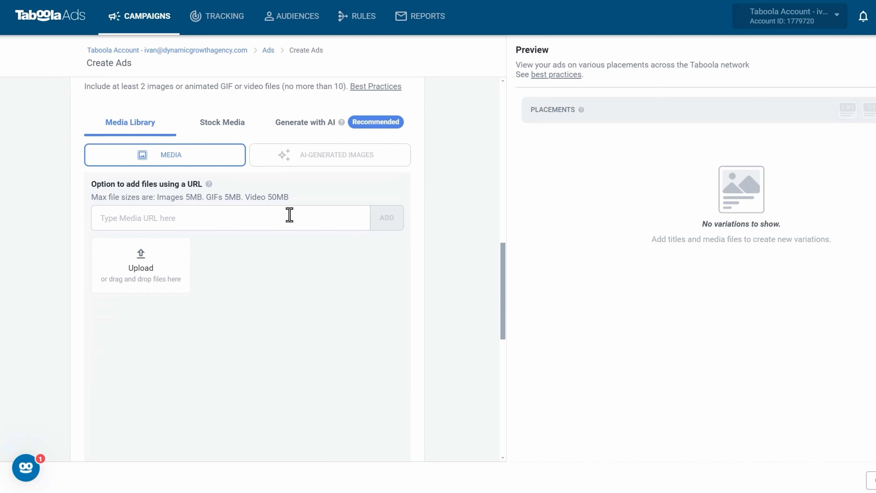
# Show the stock media search for the ad and look over the Content section's headline, description and CTA fields.
pyautogui.click(225, 132)
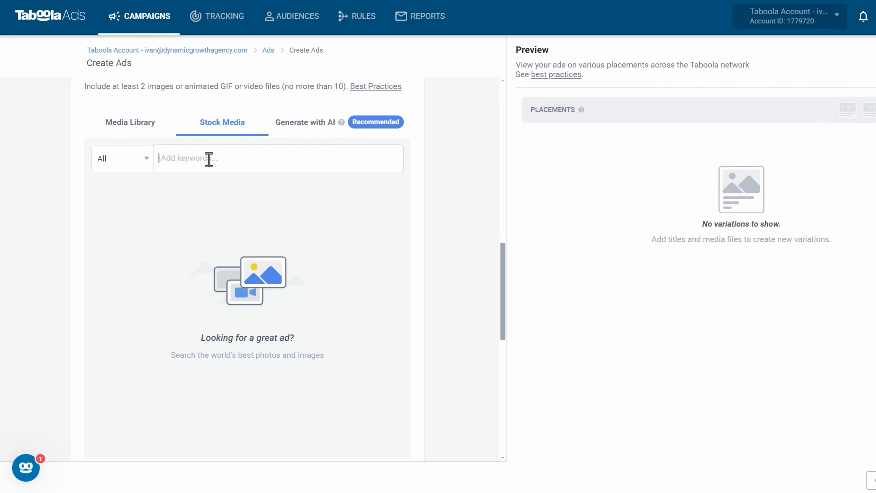
pyautogui.scroll(-10, 137, 343)
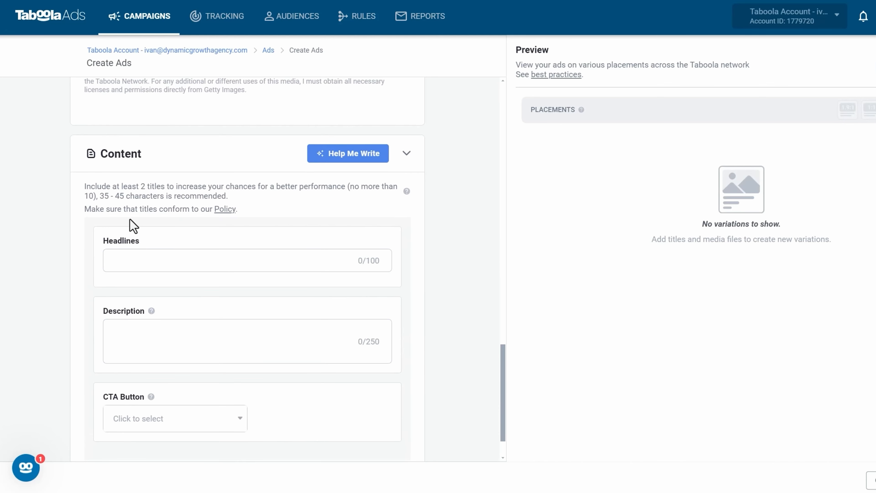
pyautogui.scroll(12, 168, 248)
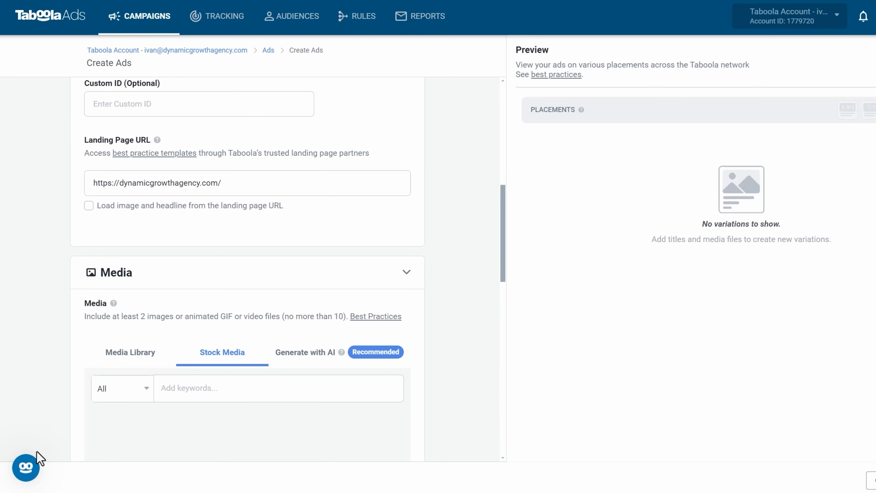
pyautogui.scroll(-8, 37, 348)
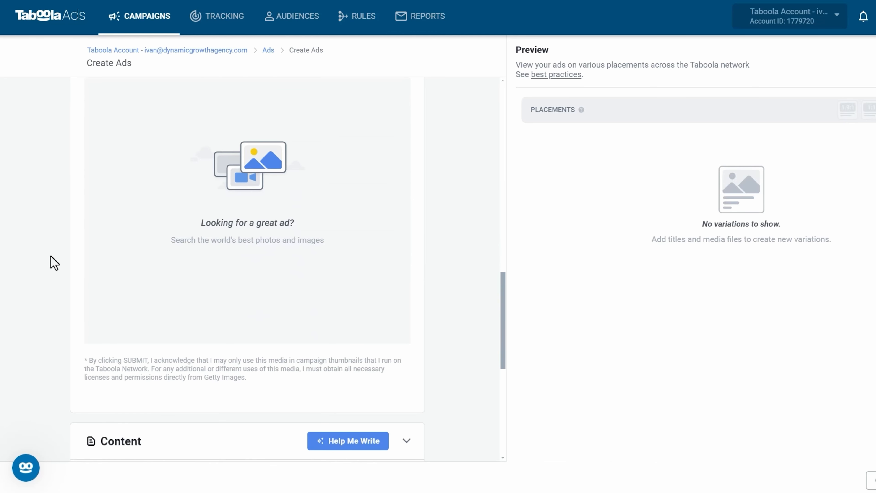
pyautogui.scroll(-7, 54, 263)
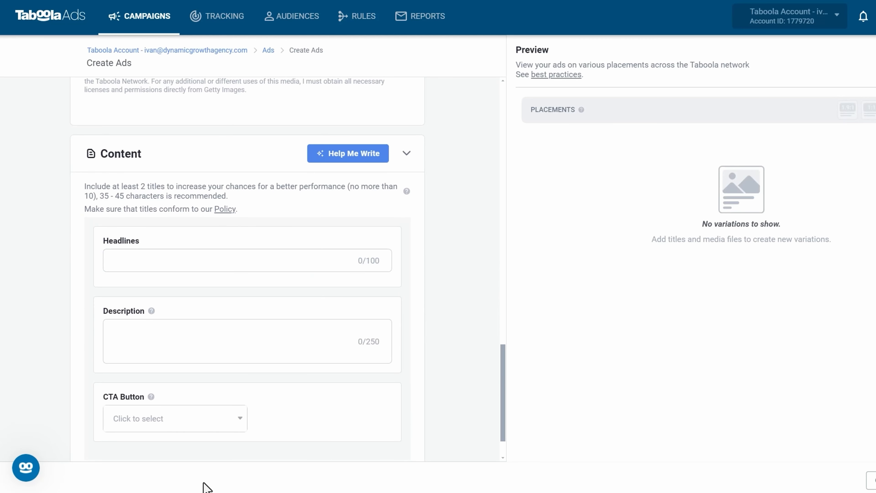
# Bring up the headline notes and, modelled on the "Why Thousands of Professionals" example, enter the third headline "Why Thousands of Marketers Use This Strategy".
pyautogui.press('super')
pyautogui.click(218, 485)
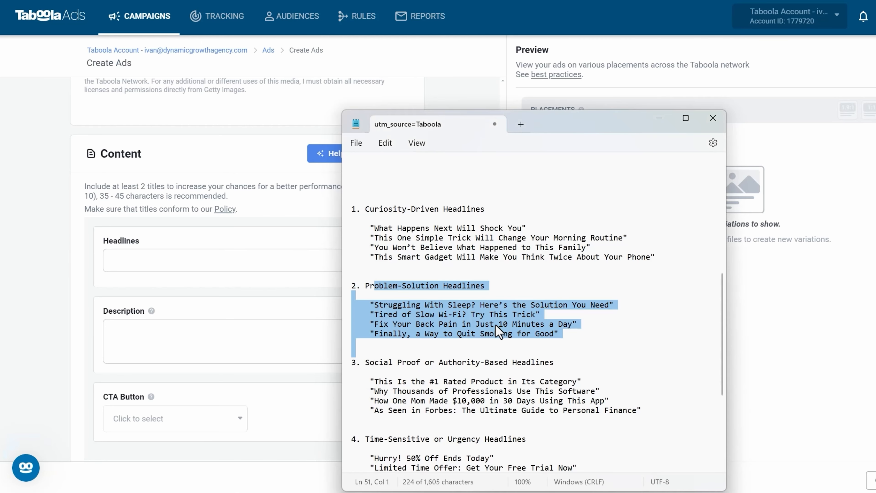
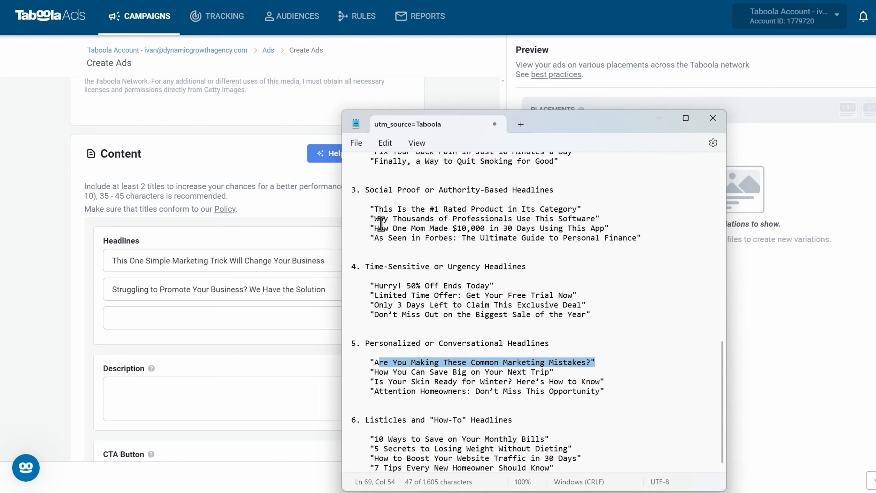
pyautogui.moveTo(374, 218); pyautogui.dragTo(452, 228)
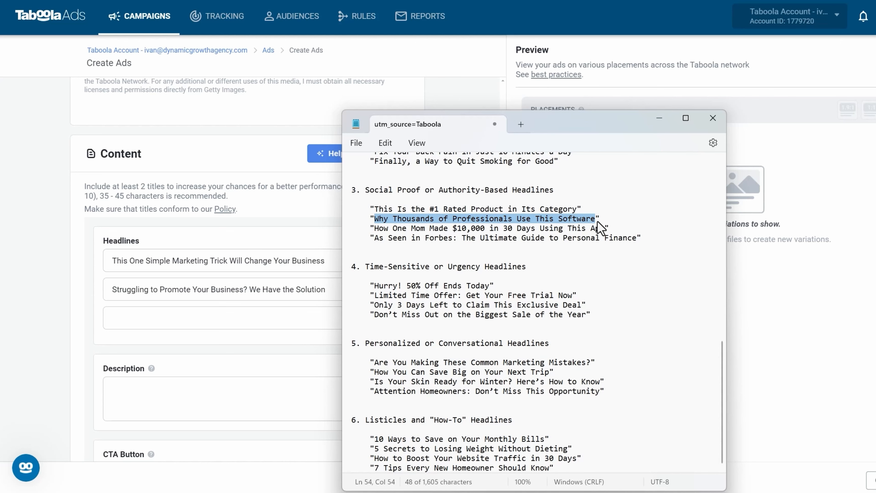
pyautogui.click(216, 323)
pyautogui.write('Why')
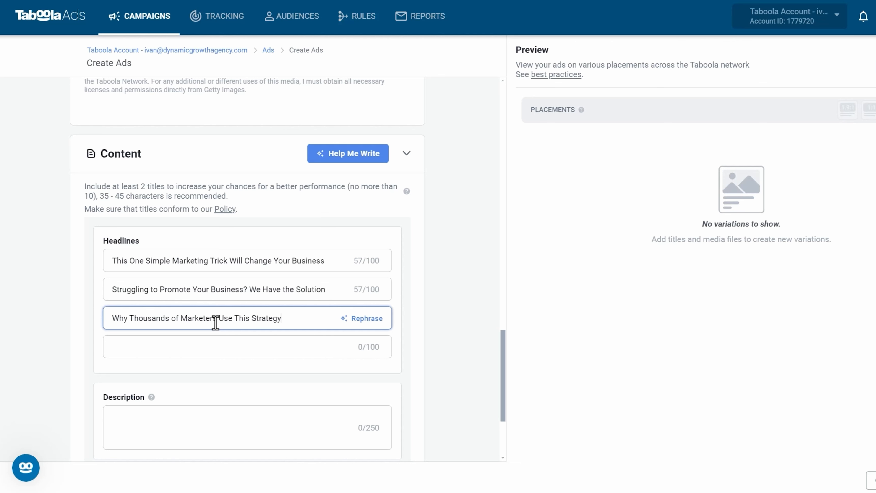
# Check the first headline's wording and search the stock media for "woman gasping" to match it.
pyautogui.scroll(5, 273, 235)
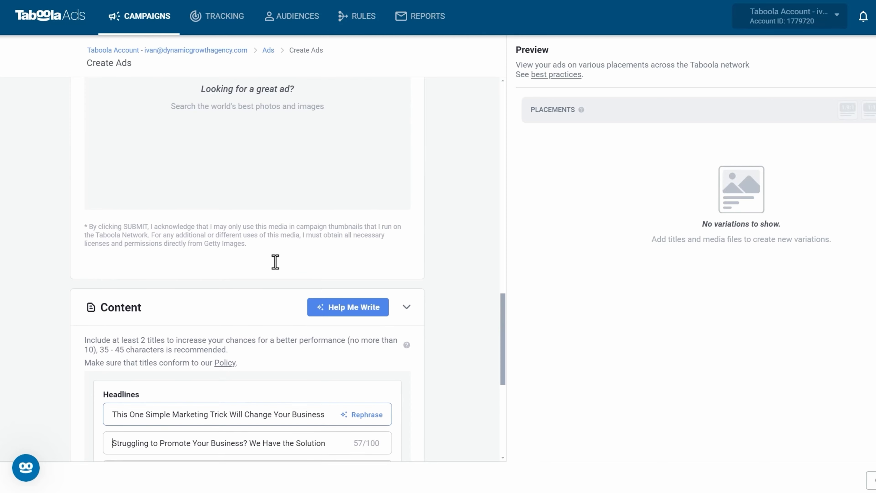
pyautogui.scroll(4, 275, 262)
pyautogui.scroll(-5, 235, 197)
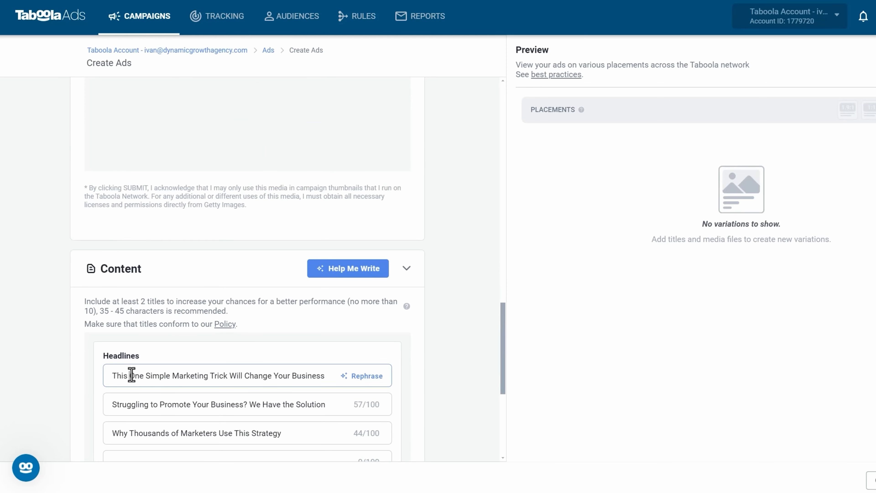
pyautogui.moveTo(130, 375); pyautogui.dragTo(302, 390)
pyautogui.scroll(12, 258, 395)
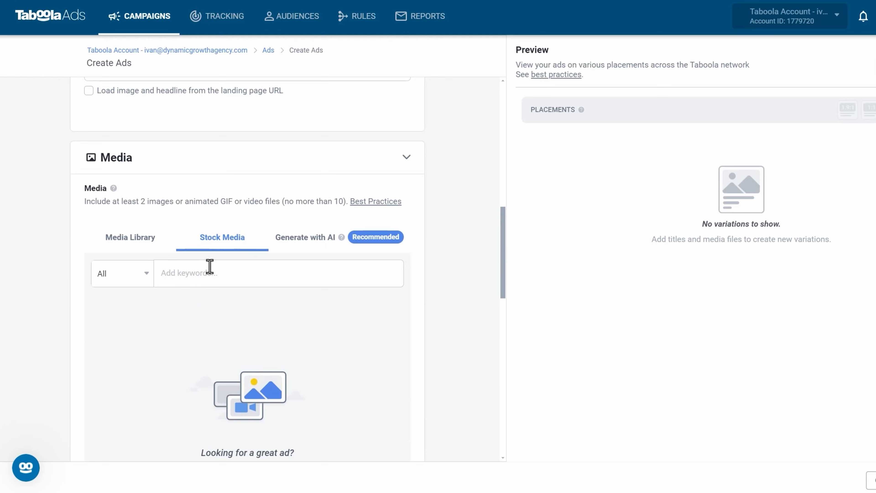
pyautogui.click(209, 265)
pyautogui.write('woman gasping')
pyautogui.press('Return')
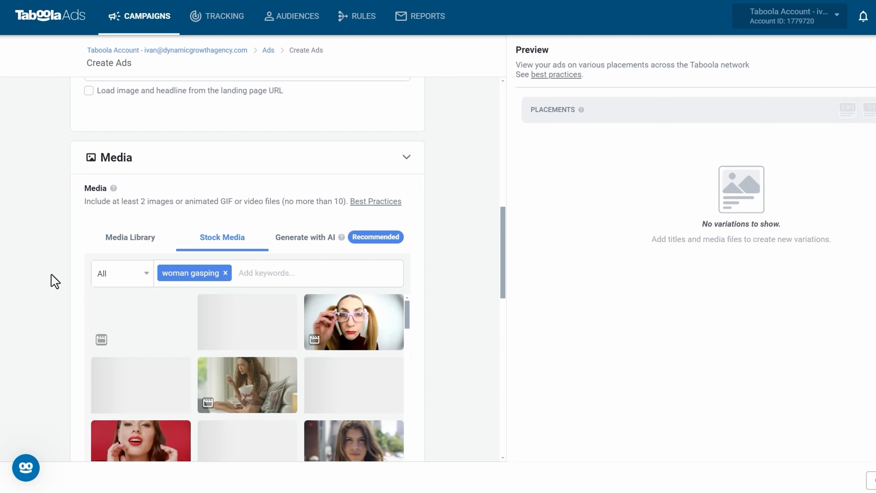
# Browse the "woman gasping" stock results and examine the images of surprised faces as candidates for the ad.
pyautogui.scroll(-2, 53, 281)
pyautogui.scroll(-2, 55, 281)
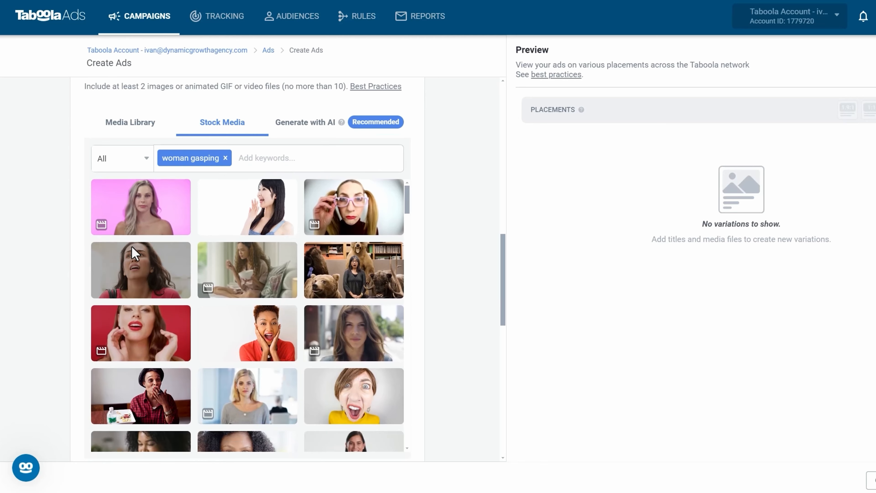
pyautogui.scroll(-2, 251, 314)
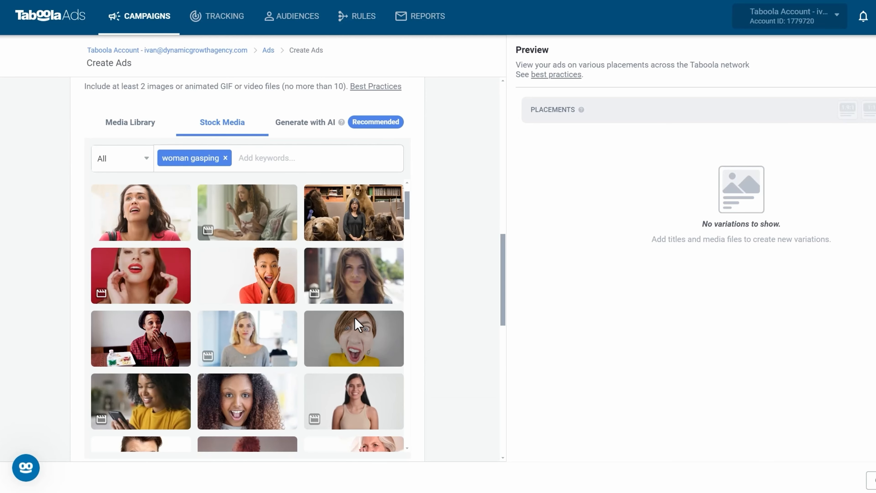
pyautogui.scroll(-3, 359, 321)
pyautogui.moveTo(242, 352)
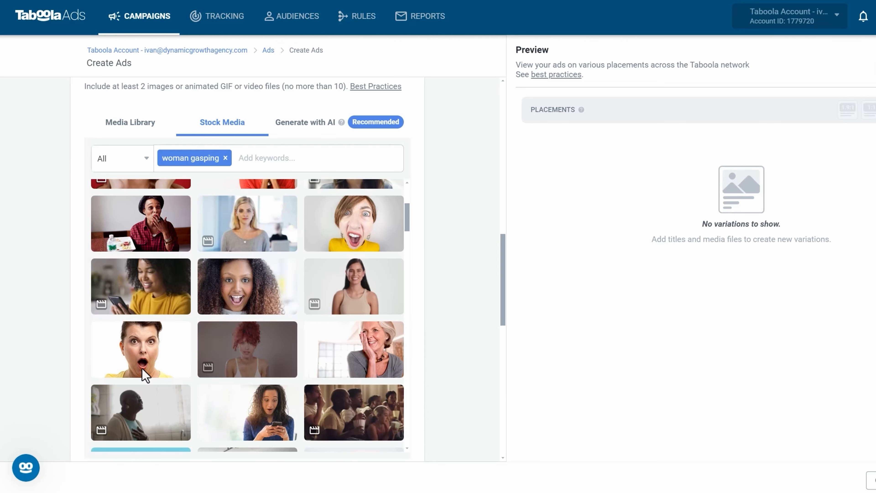
pyautogui.scroll(-3, 221, 320)
pyautogui.scroll(-2, 287, 293)
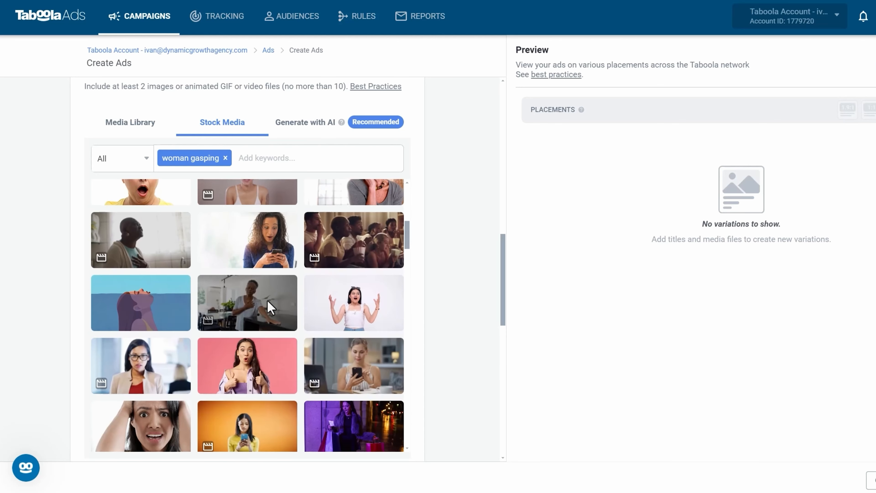
pyautogui.scroll(-2, 311, 294)
pyautogui.scroll(-3, 308, 290)
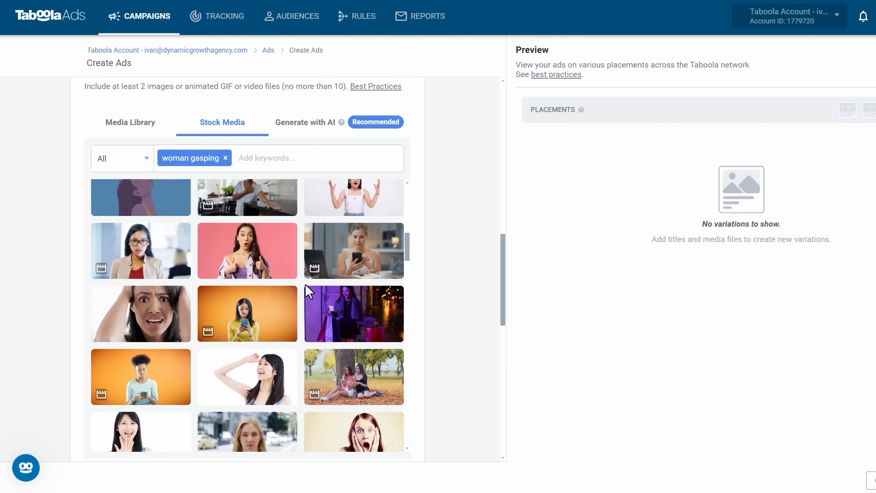
pyautogui.scroll(-3, 294, 291)
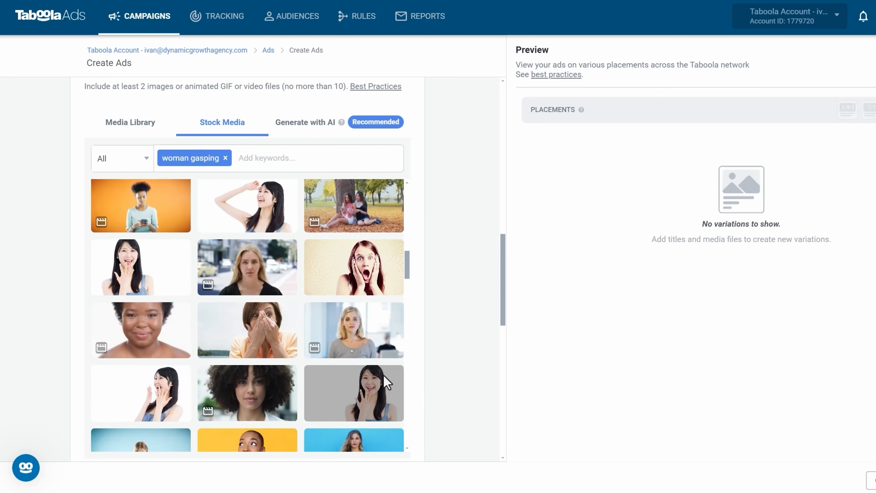
pyautogui.moveTo(312, 281)
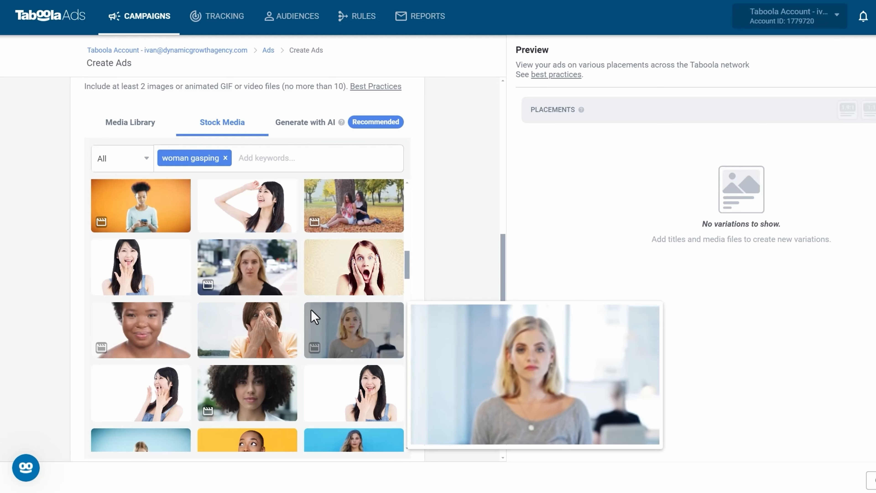
pyautogui.scroll(-3, 313, 314)
pyautogui.scroll(-2, 345, 311)
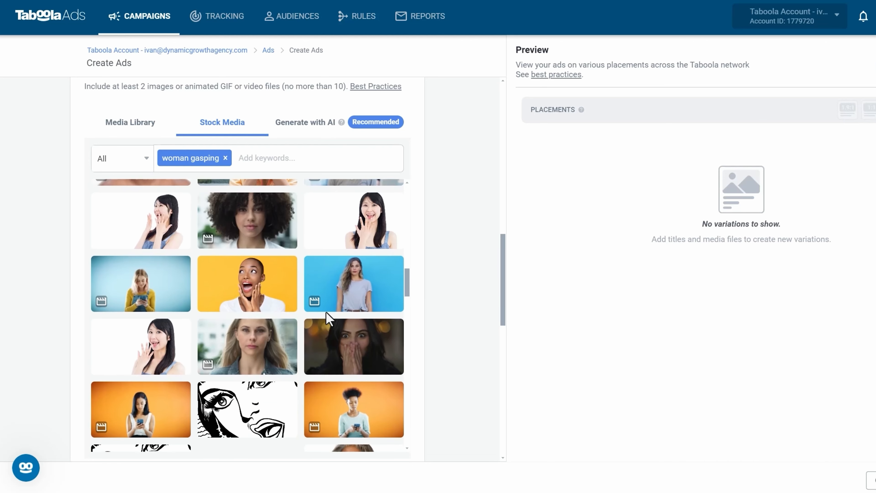
pyautogui.scroll(-2, 331, 267)
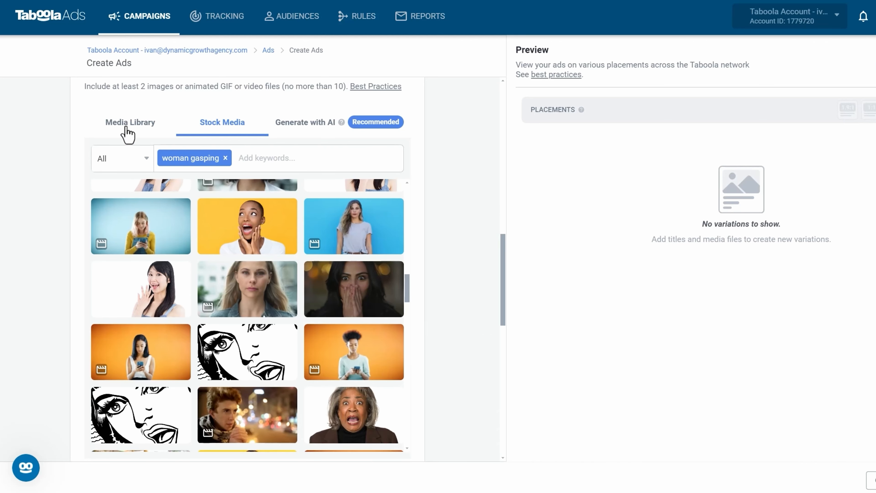
pyautogui.scroll(-4, 262, 366)
pyautogui.scroll(3, 249, 385)
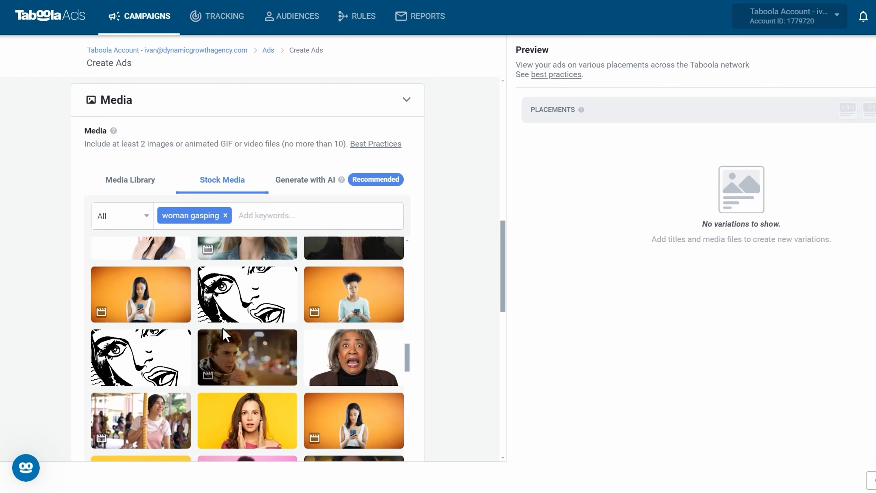
# Add the black-and-white comic-style drawing of a woman's face to the ad and reposition its crops across the 16:9, 6:5 and 2:1 ratios.
pyautogui.click(245, 293)
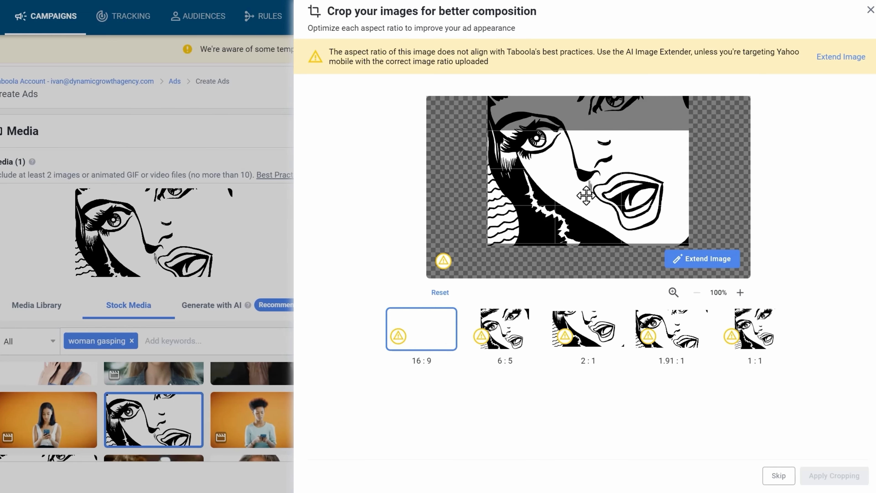
pyautogui.moveTo(578, 175); pyautogui.dragTo(585, 234)
pyautogui.moveTo(608, 191); pyautogui.dragTo(569, 198)
pyautogui.click(514, 338)
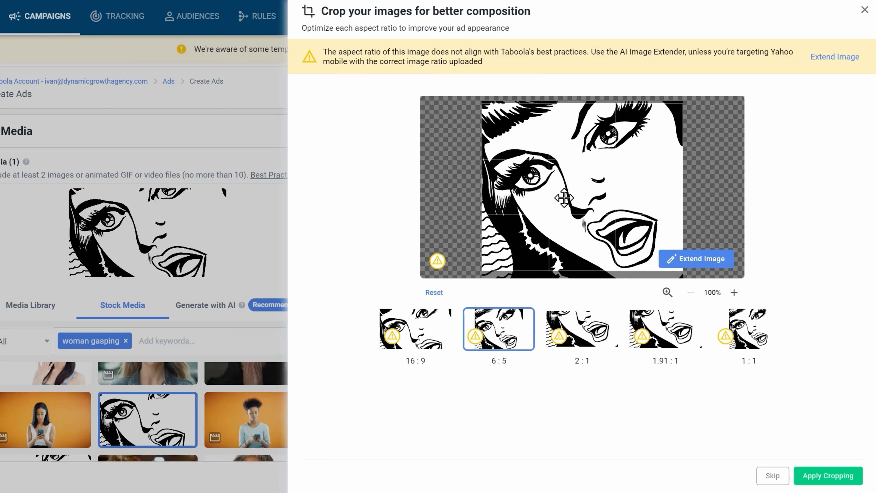
pyautogui.click(583, 327)
pyautogui.moveTo(597, 165); pyautogui.dragTo(577, 270)
pyautogui.click(424, 332)
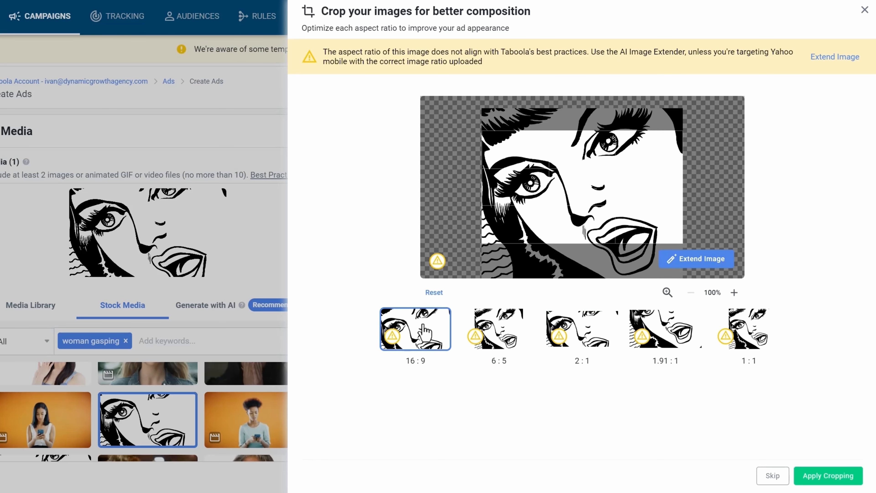
# Extend the drawing with the AI image extender and frame the 16:9 crop at 100% zoom so the whole face fits.
pyautogui.click(718, 259)
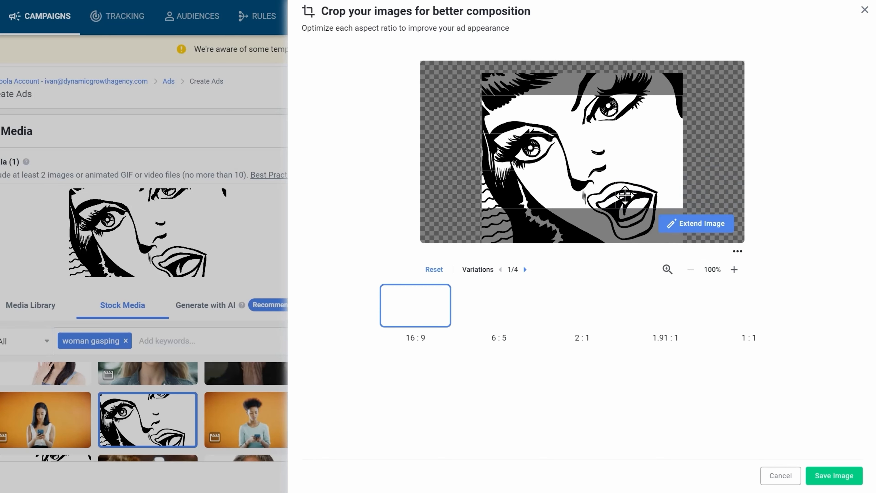
pyautogui.moveTo(649, 159); pyautogui.dragTo(534, 158)
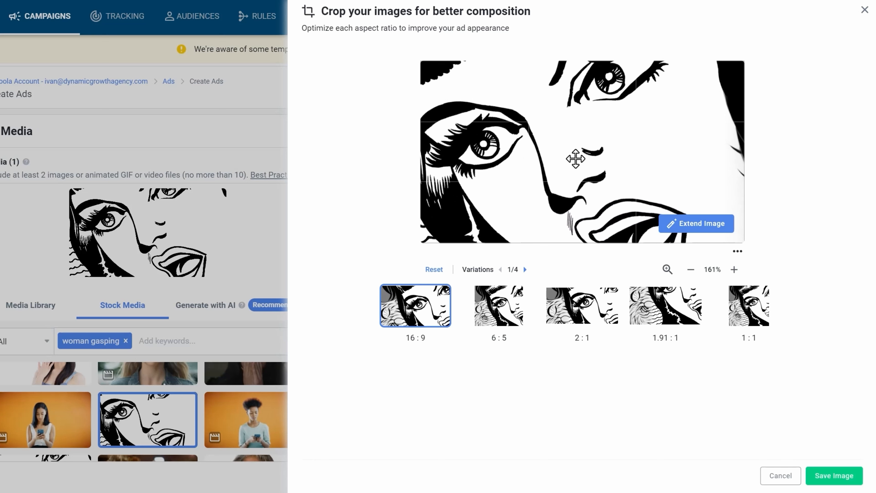
pyautogui.scroll(-4, 577, 165)
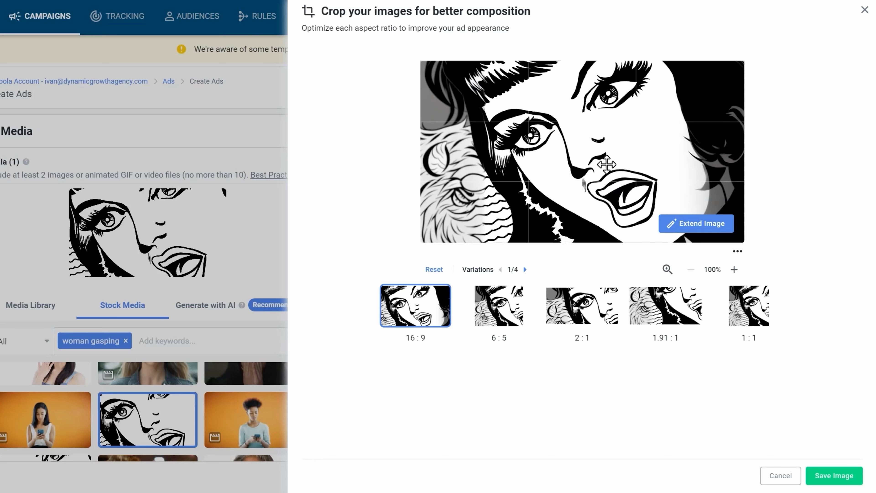
pyautogui.scroll(4, 604, 153)
pyautogui.scroll(-4, 604, 152)
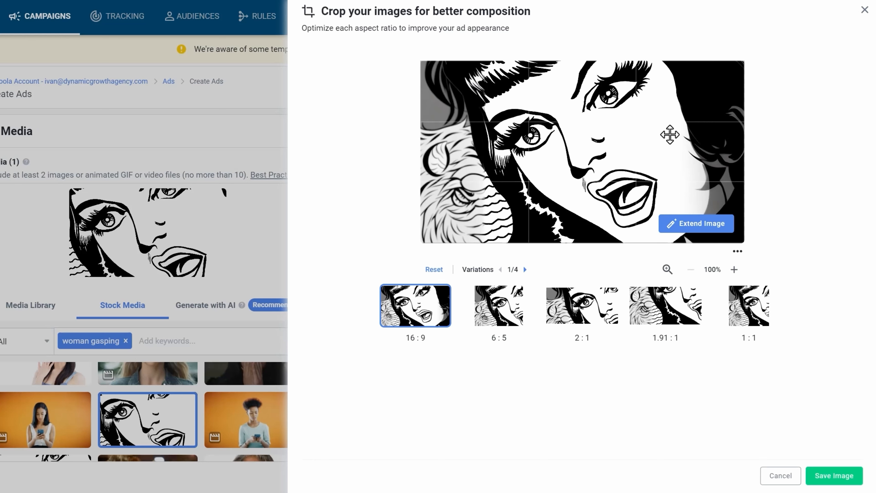
# Reframe the extended image's 6:5 crop around the face at 109% zoom, and check the 2:1 crop and the second generated variation.
pyautogui.click(500, 321)
pyautogui.scroll(1, 606, 138)
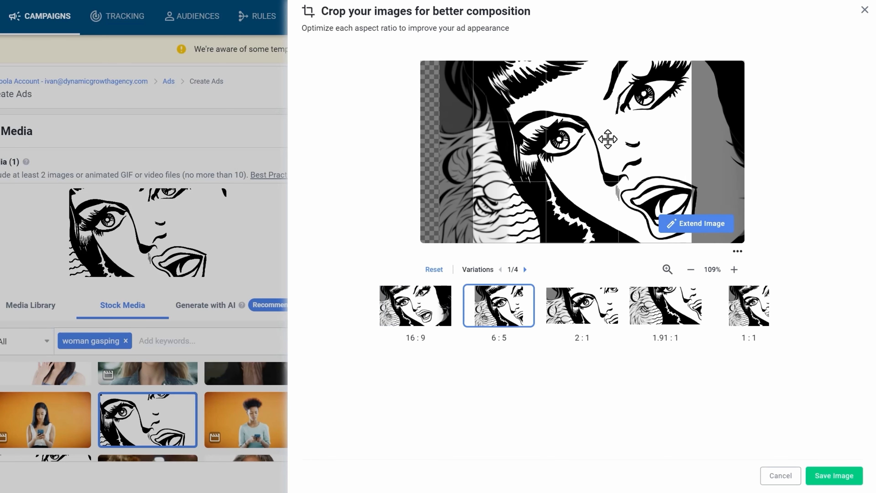
pyautogui.click(416, 320)
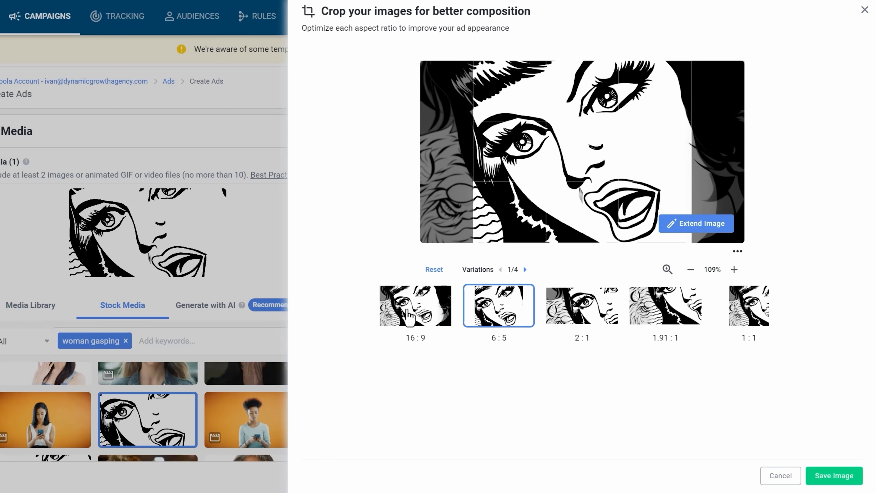
pyautogui.click(593, 321)
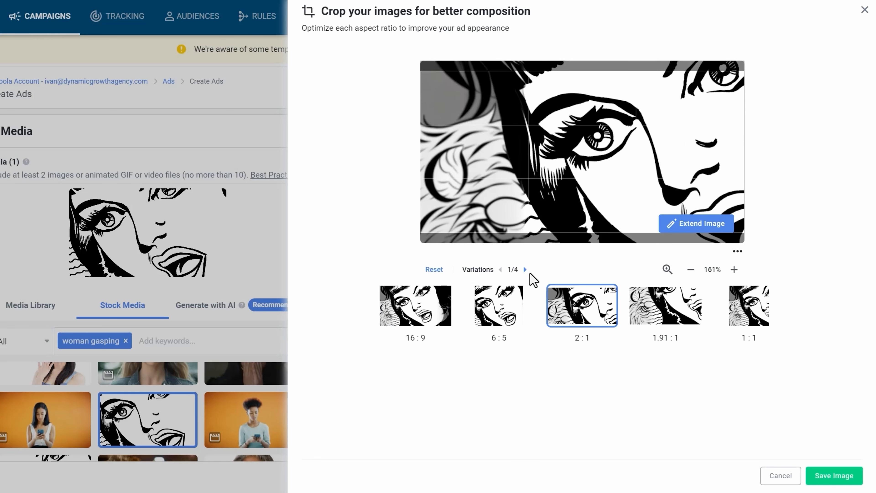
pyautogui.click(525, 269)
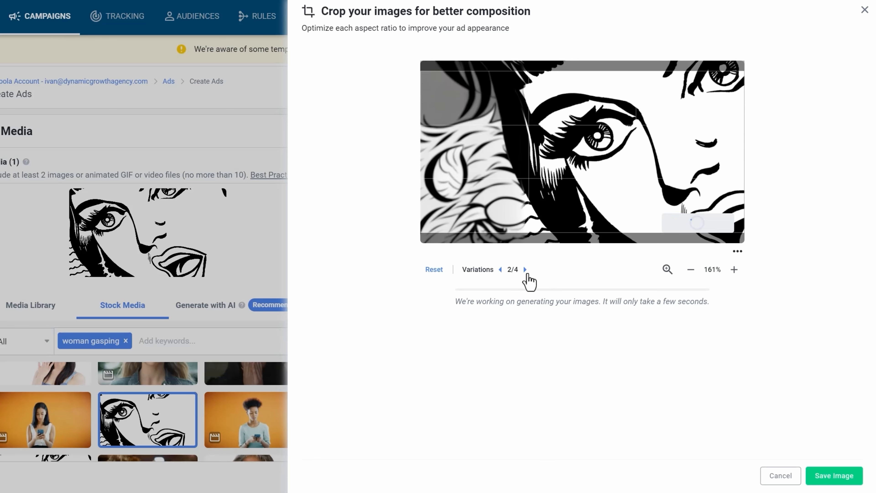
pyautogui.click(502, 268)
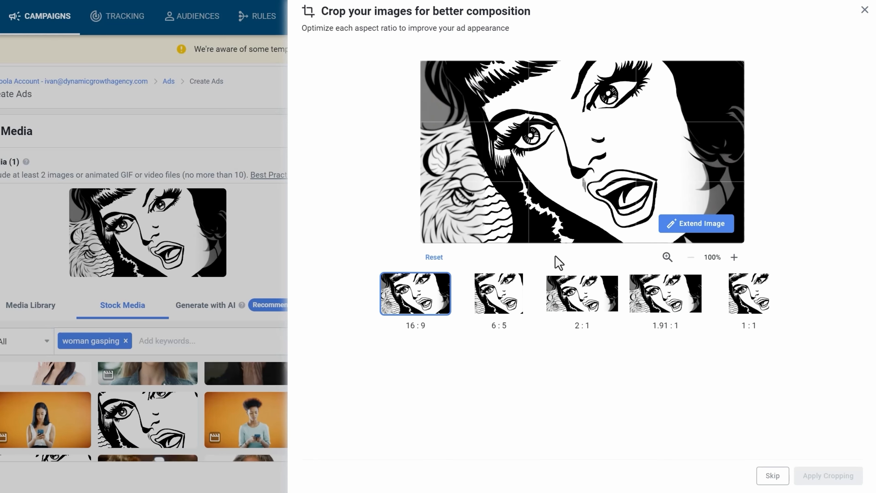
# Center the drawing's 6:5 and 1:1 crops on the face, check the 2:1 and 1.91:1 crops, and apply the cropping to the ad image.
pyautogui.click(496, 303)
pyautogui.moveTo(636, 155); pyautogui.dragTo(611, 153)
pyautogui.click(592, 303)
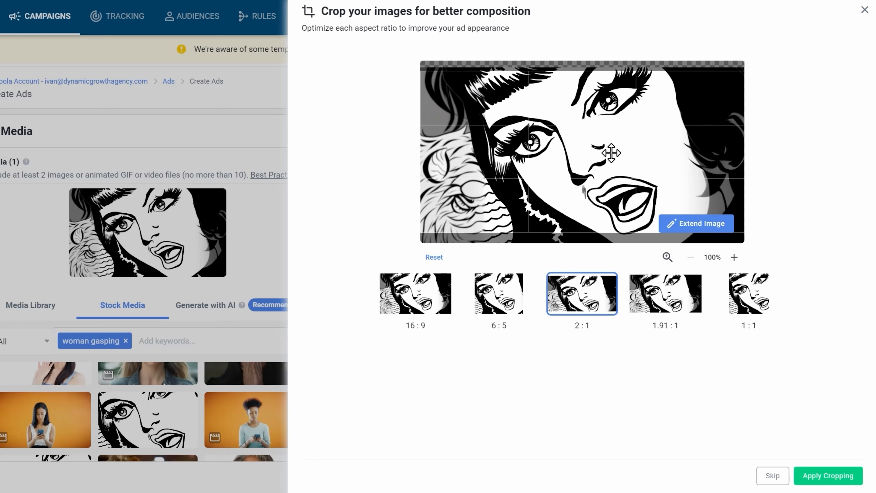
pyautogui.click(666, 286)
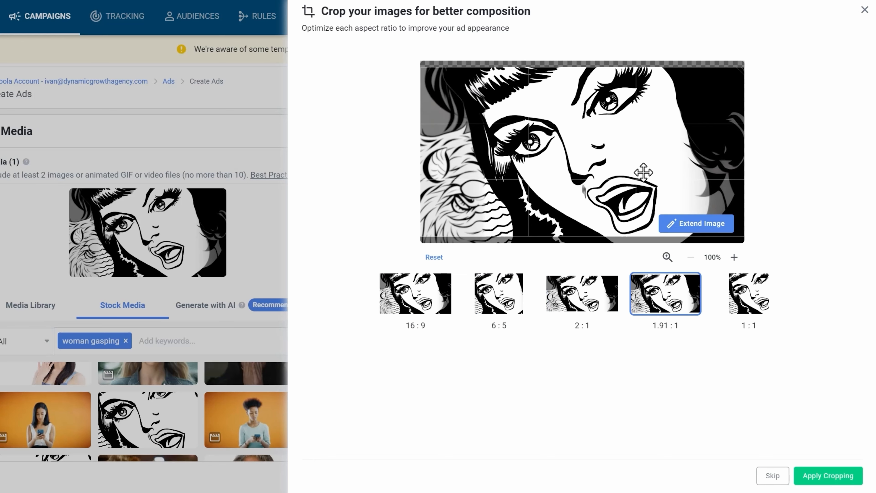
pyautogui.click(752, 307)
pyautogui.moveTo(645, 141); pyautogui.dragTo(613, 147)
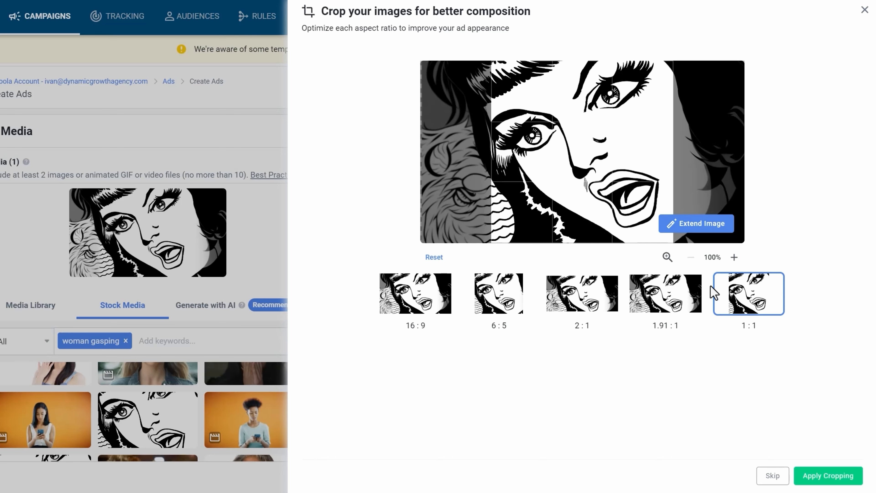
pyautogui.click(828, 476)
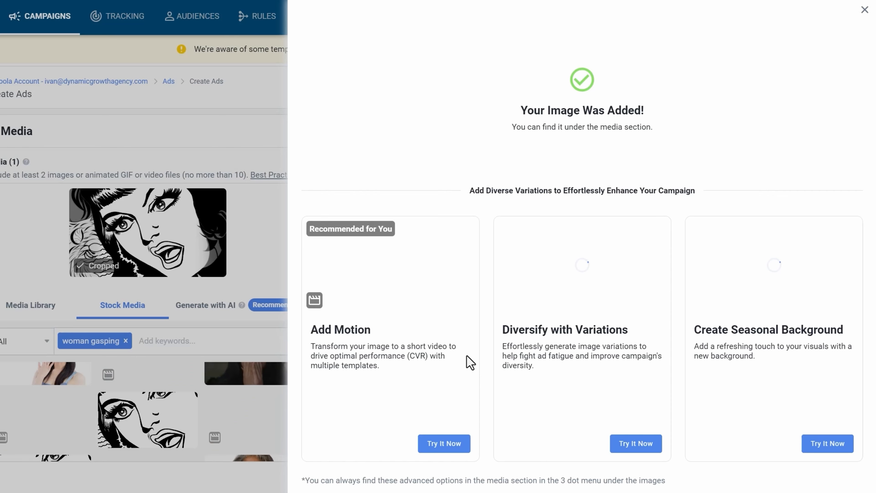
pyautogui.click(217, 208)
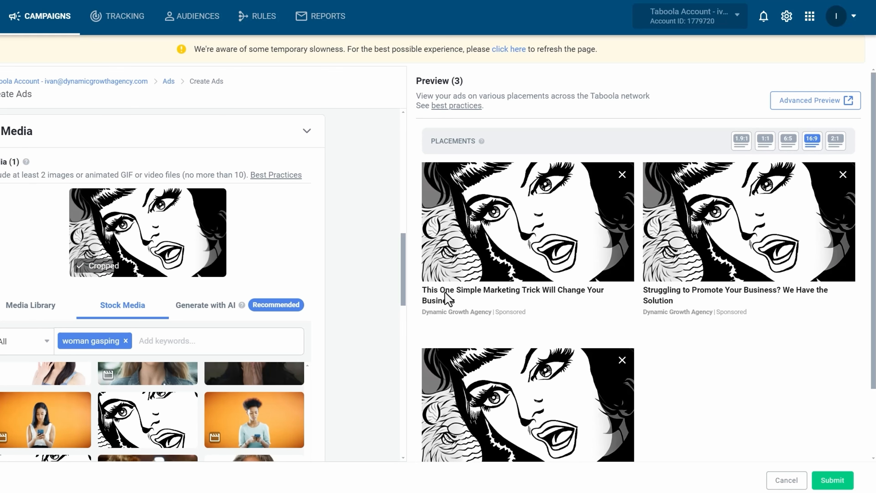
# Review the ad previews and headlines, and replace the stock media search keyword with "upset man".
pyautogui.scroll(-3, 422, 363)
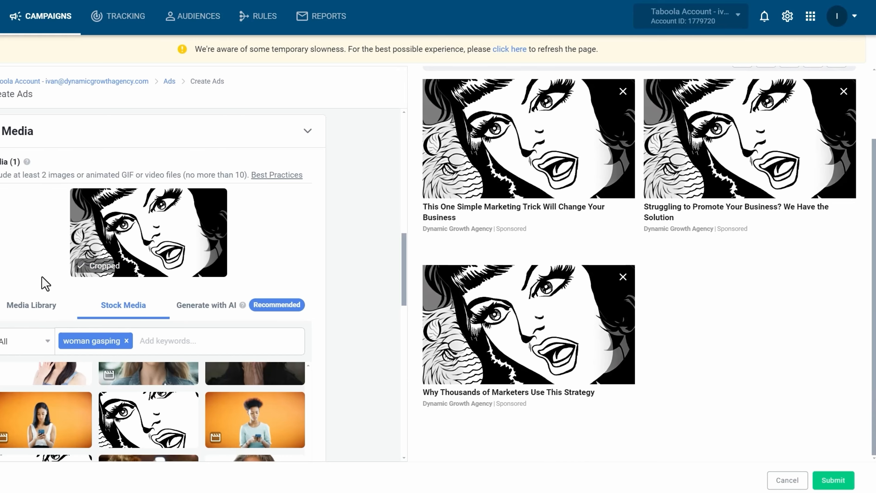
pyautogui.scroll(-5, 66, 354)
pyautogui.scroll(-10, 66, 354)
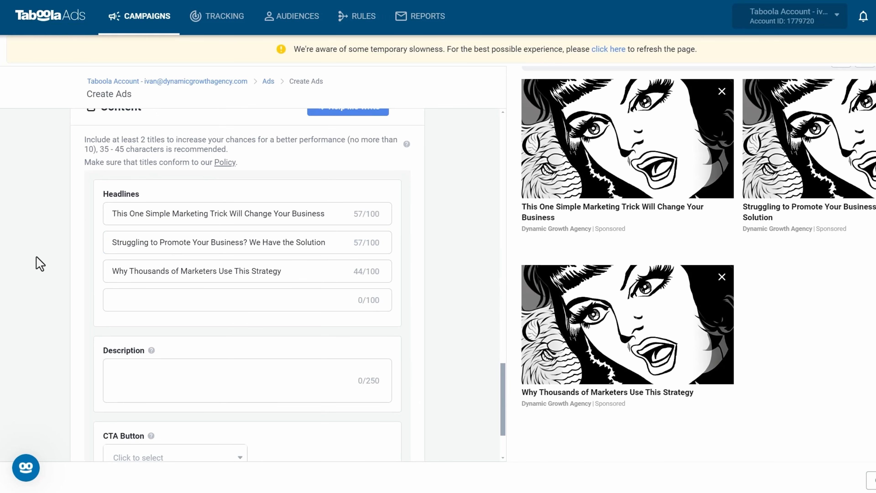
pyautogui.scroll(10, 38, 263)
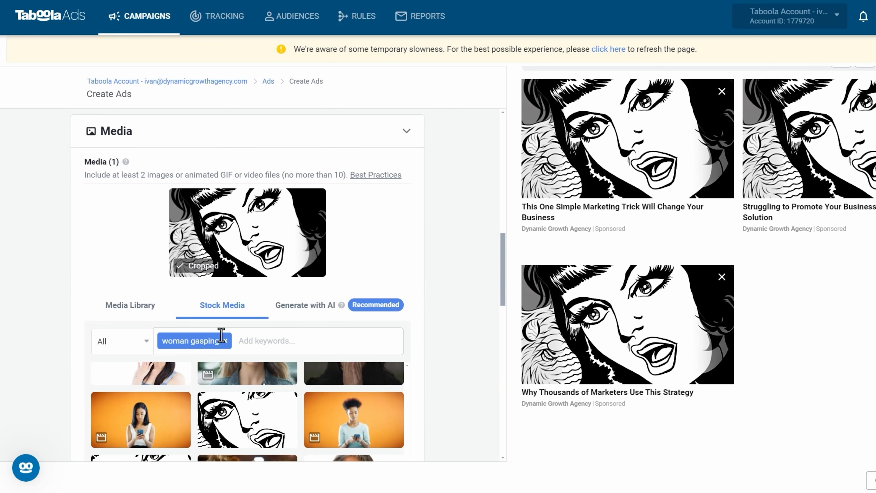
pyautogui.click(225, 341)
pyautogui.write('upset man')
pyautogui.press('Return')
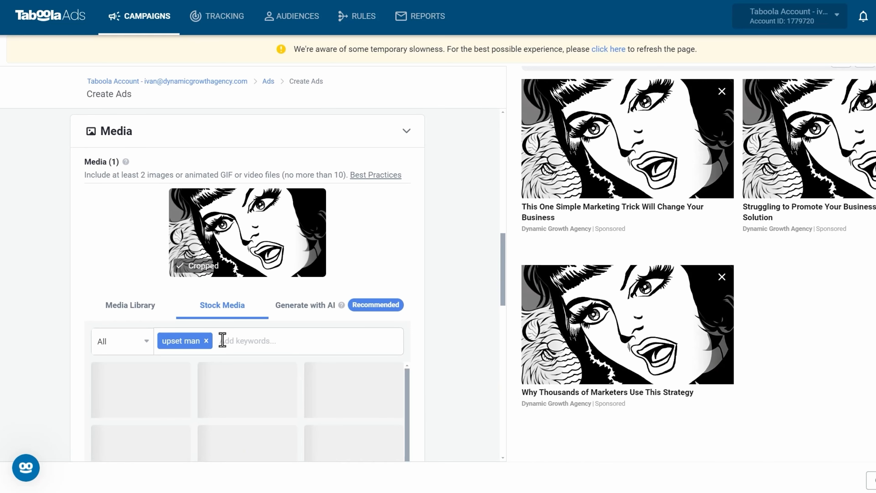
# Browse the "upset man" stock results and examine the photos of frustrated men as candidates for a second ad image.
pyautogui.scroll(-5, 33, 304)
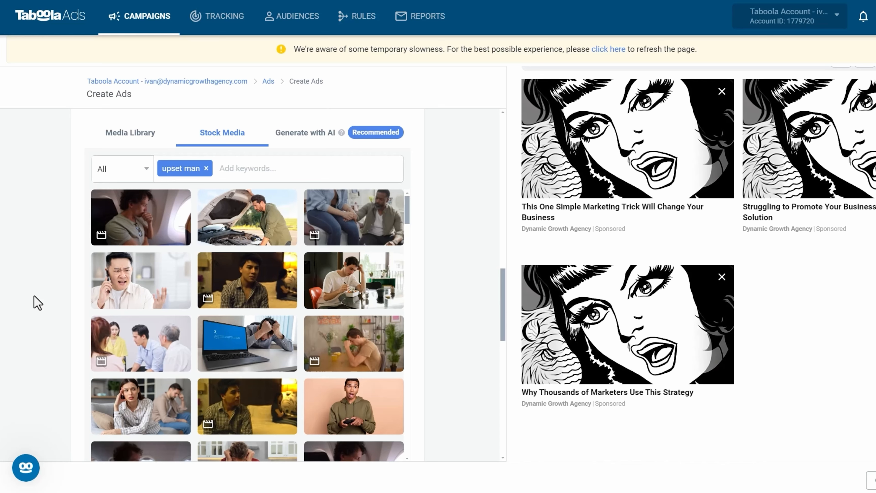
pyautogui.scroll(-3, 38, 302)
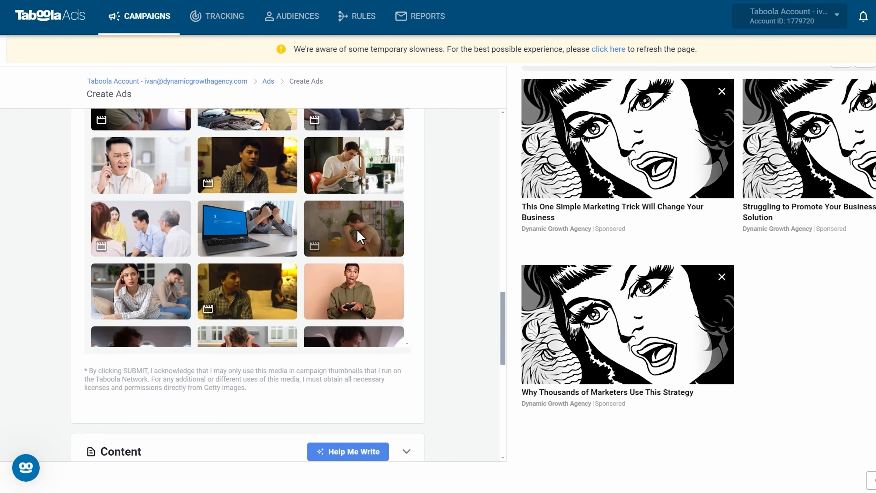
pyautogui.scroll(-5, 357, 229)
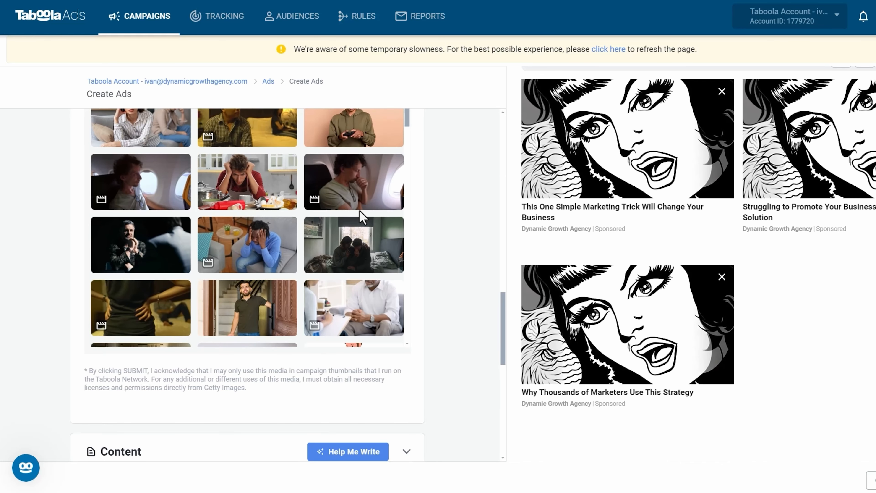
pyautogui.moveTo(319, 207)
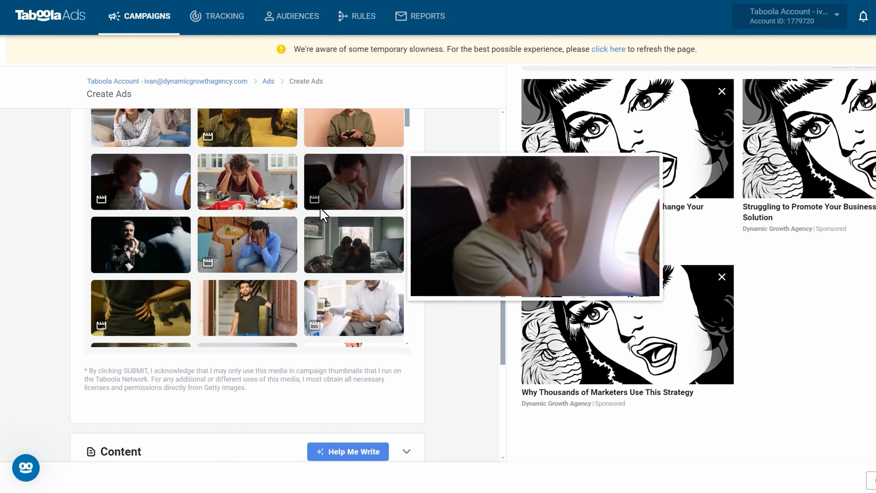
pyautogui.scroll(-5, 255, 218)
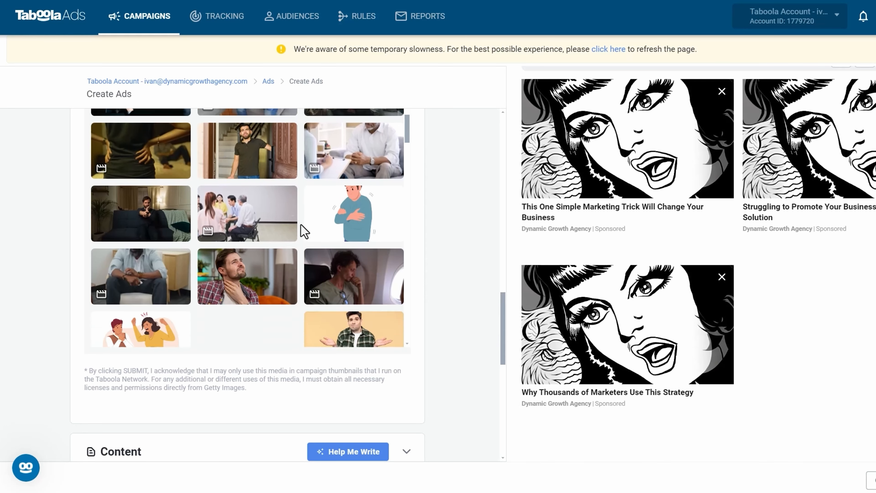
pyautogui.scroll(-5, 273, 229)
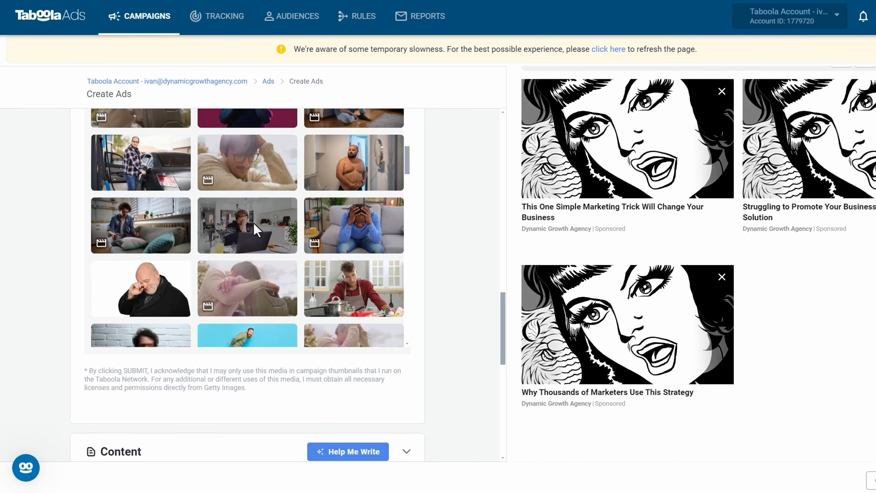
pyautogui.moveTo(154, 305)
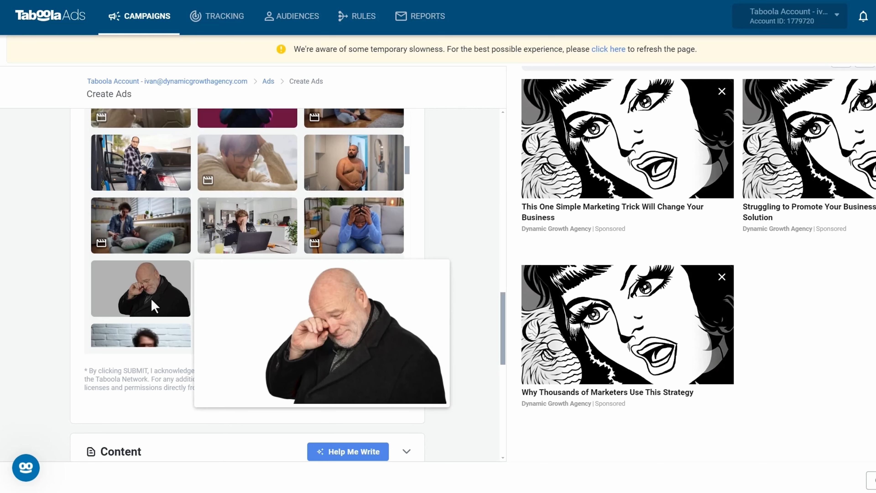
pyautogui.scroll(-3, 264, 233)
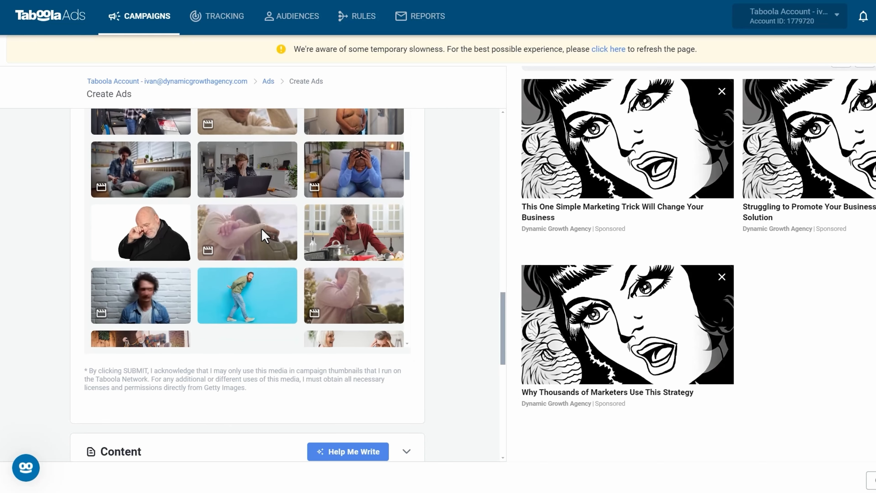
pyautogui.scroll(-5, 329, 228)
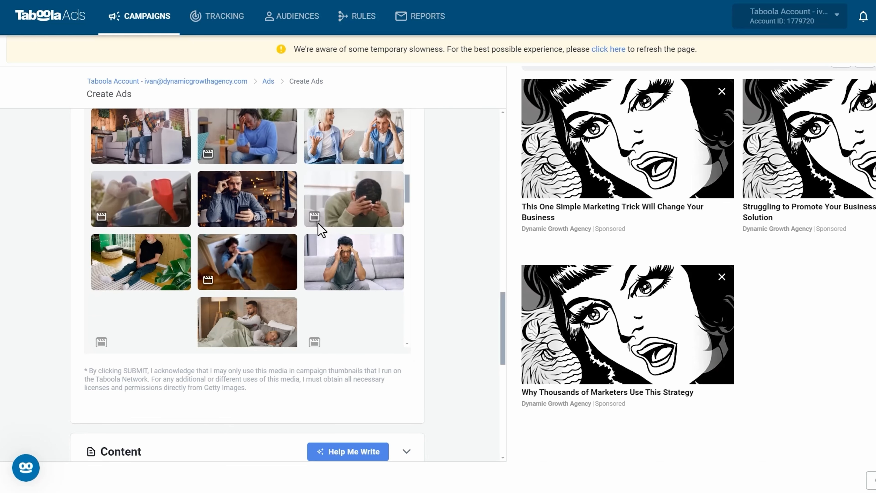
pyautogui.scroll(-5, 280, 269)
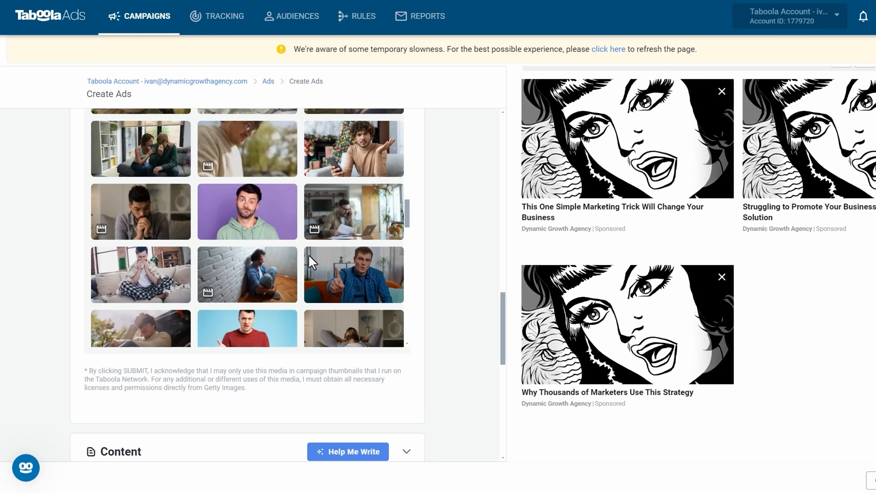
pyautogui.moveTo(312, 261)
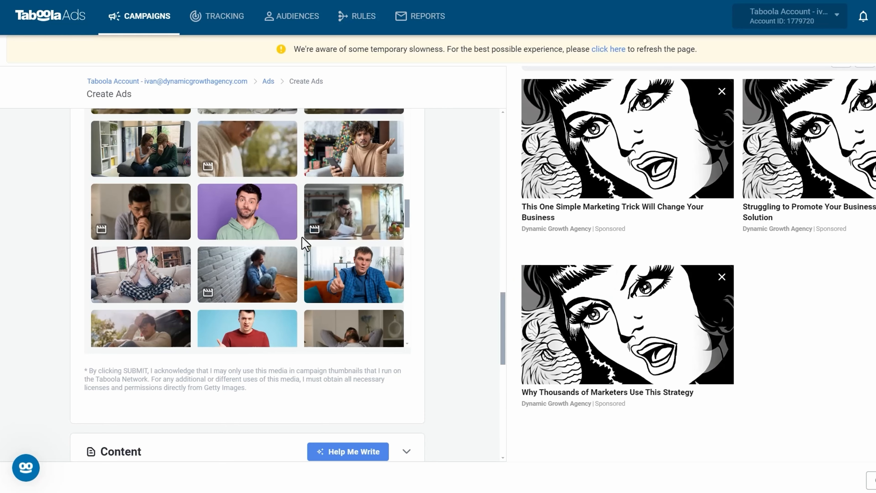
pyautogui.scroll(-4, 242, 252)
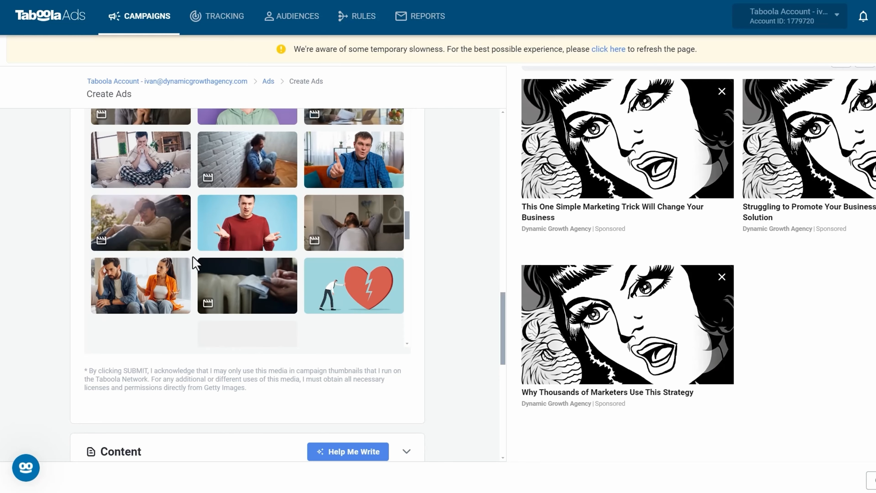
pyautogui.scroll(-5, 186, 264)
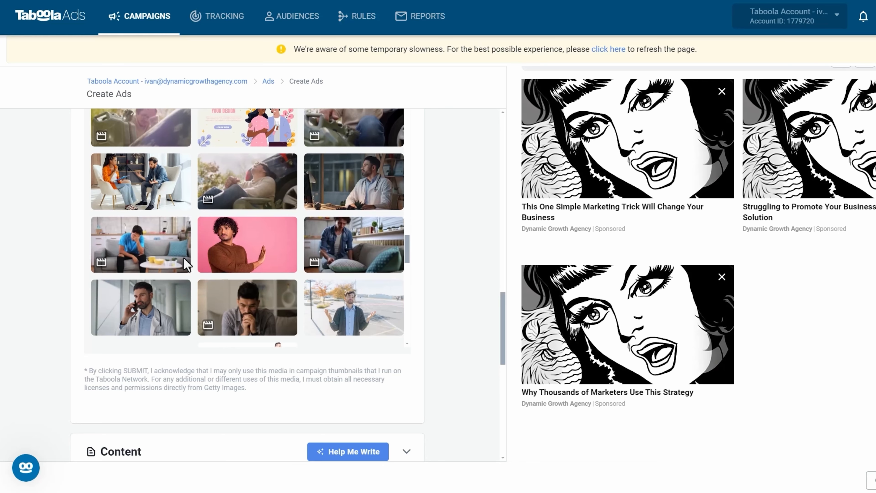
pyautogui.scroll(-3, 186, 264)
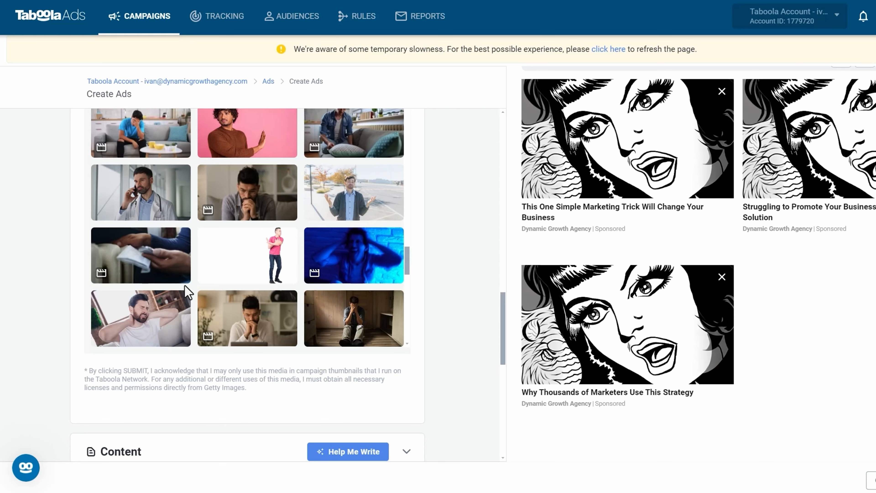
pyautogui.scroll(-5, 186, 293)
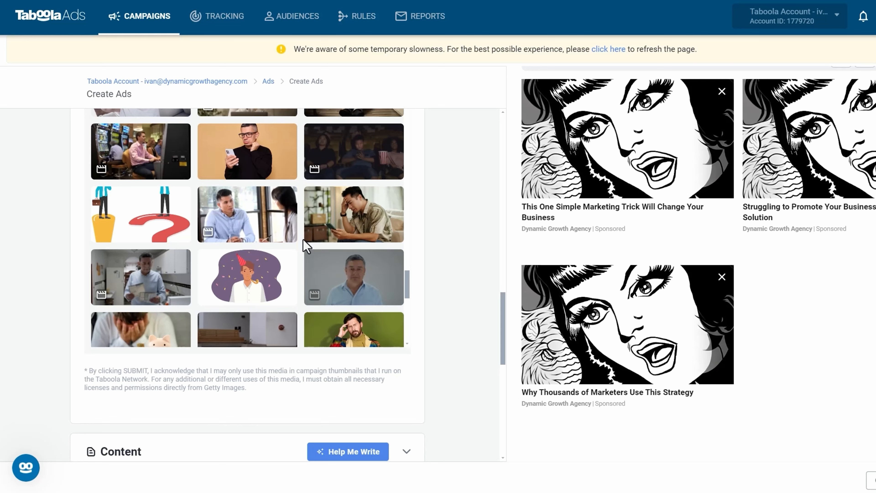
pyautogui.scroll(-3, 195, 257)
pyautogui.scroll(-3, 197, 259)
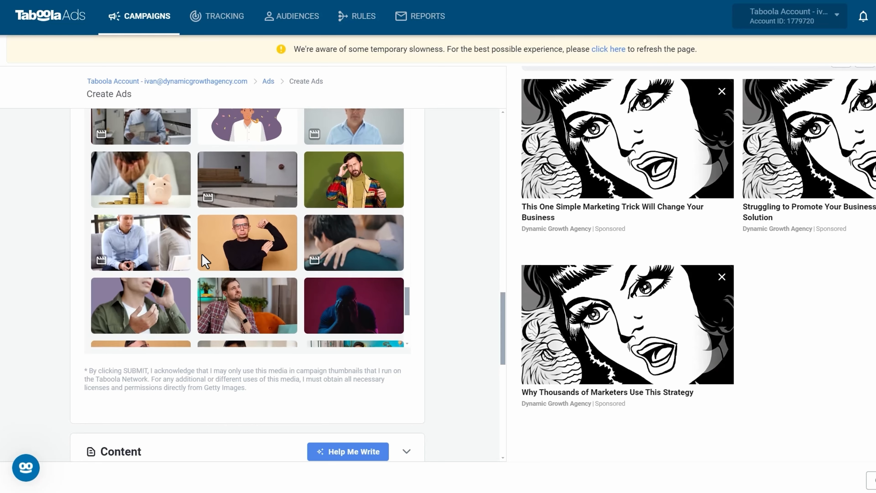
pyautogui.scroll(-3, 197, 268)
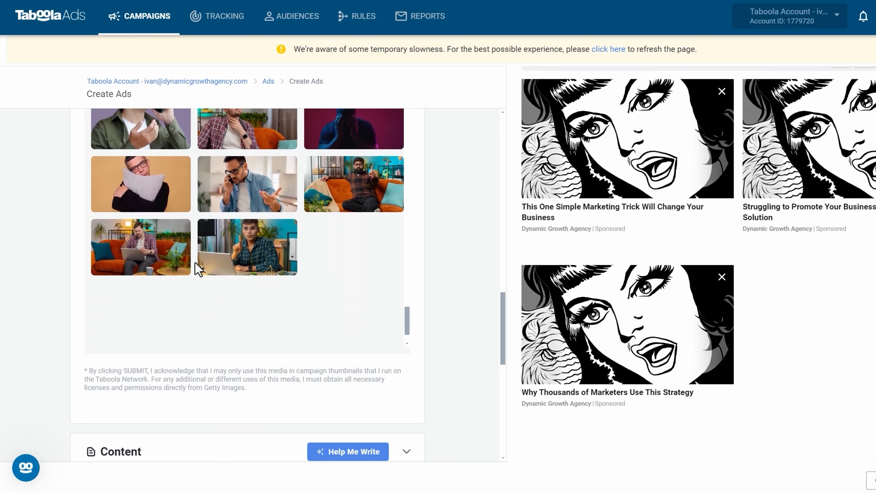
# Clear the "upset man" keyword and search the stock media for "struggling man".
pyautogui.scroll(2, 260, 362)
pyautogui.click(206, 169)
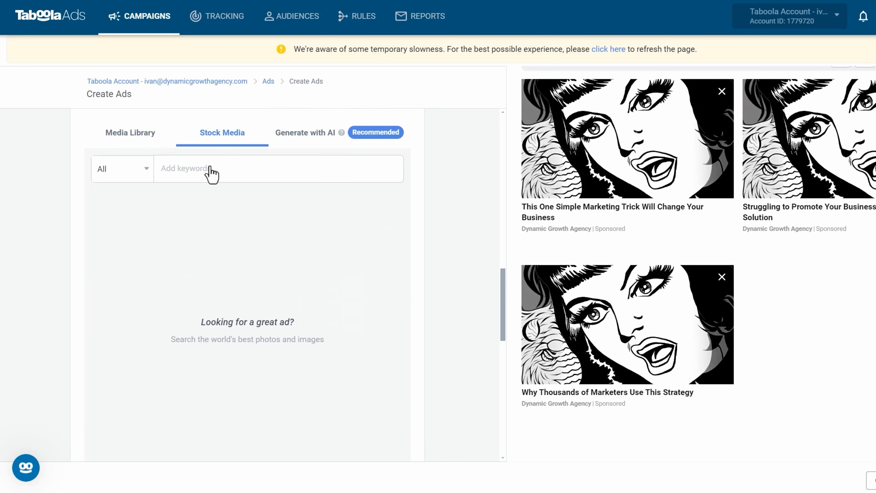
pyautogui.write('struggling man')
pyautogui.press('Return')
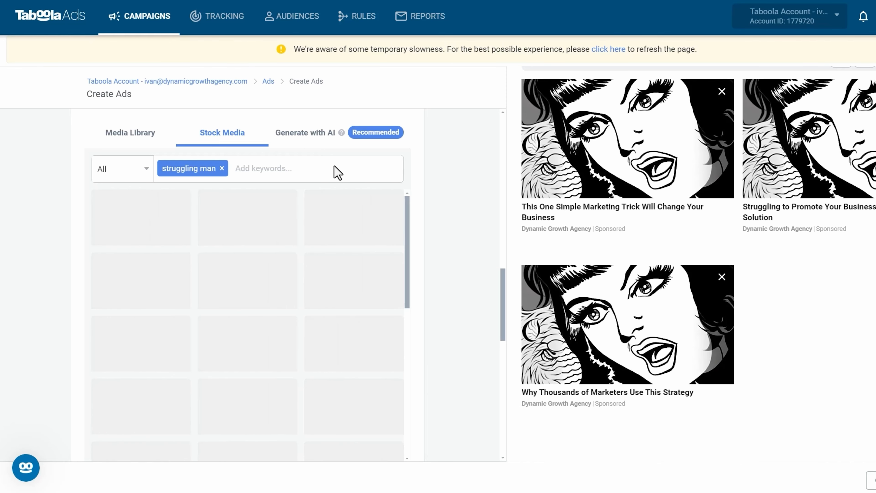
# Recheck the headlines, and search the stock media for "man struggling with business" with the results limited to images.
pyautogui.scroll(2, 265, 235)
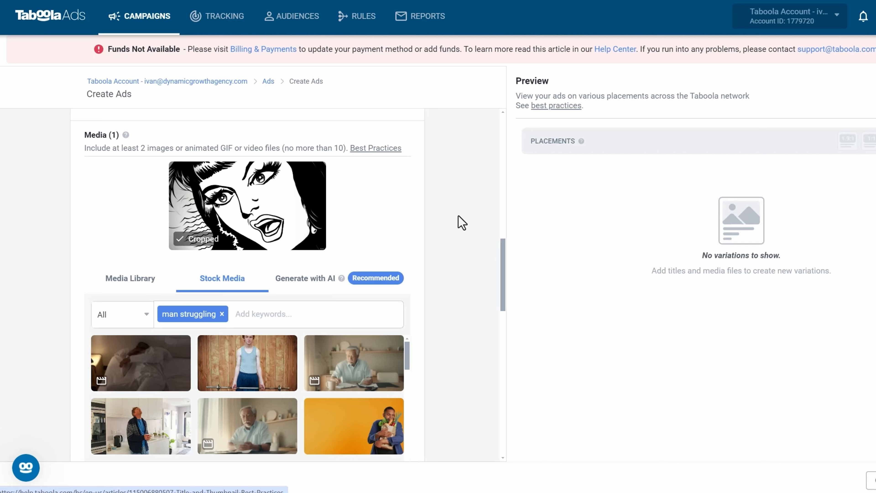
pyautogui.scroll(-10, 462, 222)
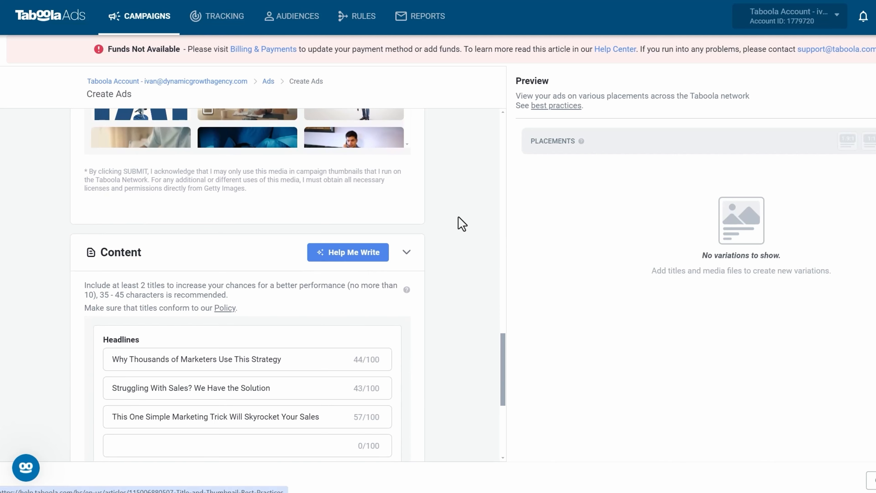
pyautogui.scroll(-3, 462, 223)
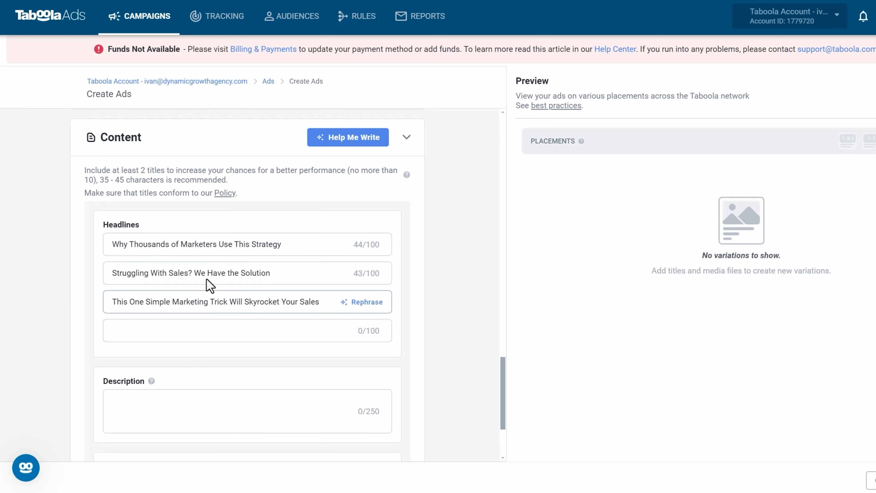
pyautogui.scroll(12, 417, 307)
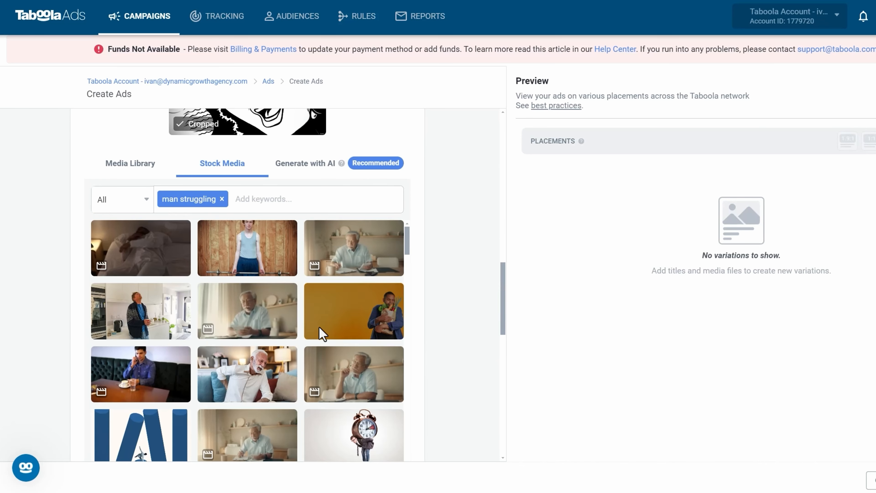
pyautogui.click(222, 199)
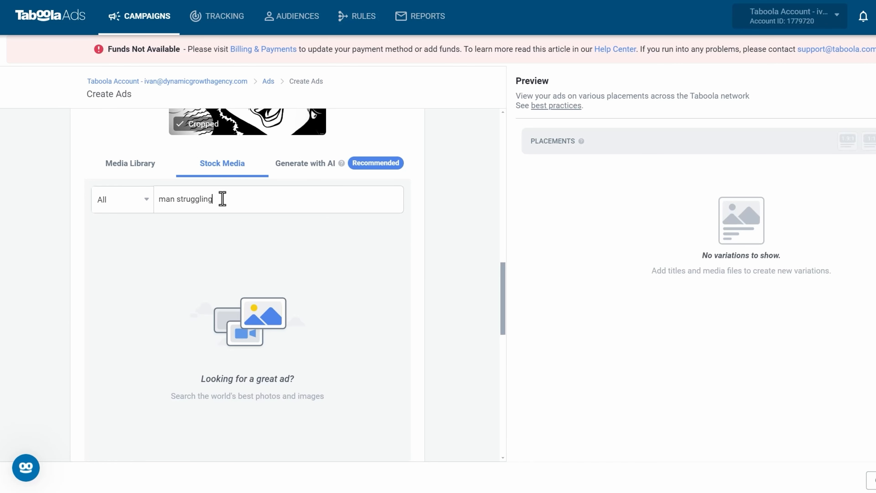
pyautogui.write('man struggling with business')
pyautogui.press('Return')
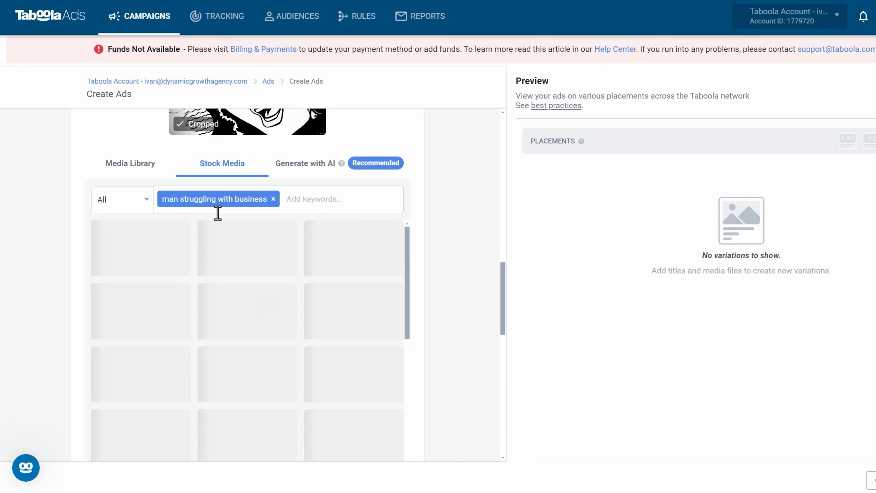
pyautogui.click(123, 203)
pyautogui.click(125, 269)
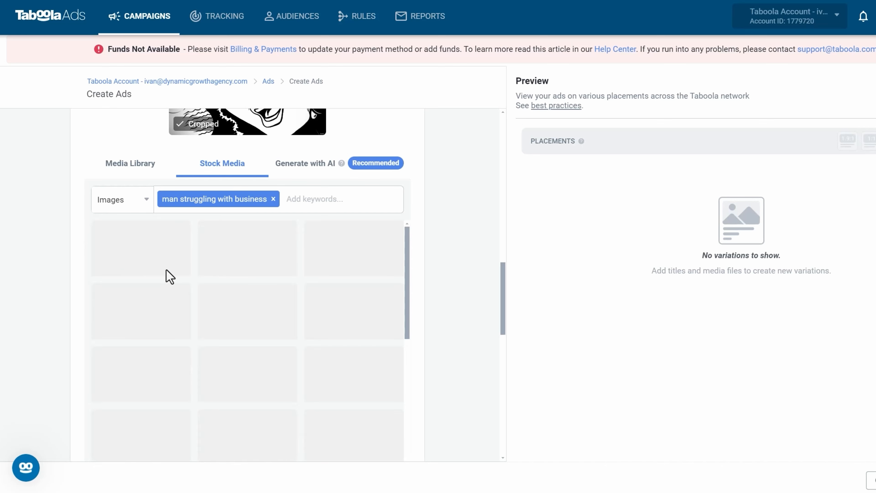
# Replace the stock media keyword with "struggling" and select the dark photo of the woman holding her head in bed.
pyautogui.click(273, 199)
pyautogui.write('strugg')
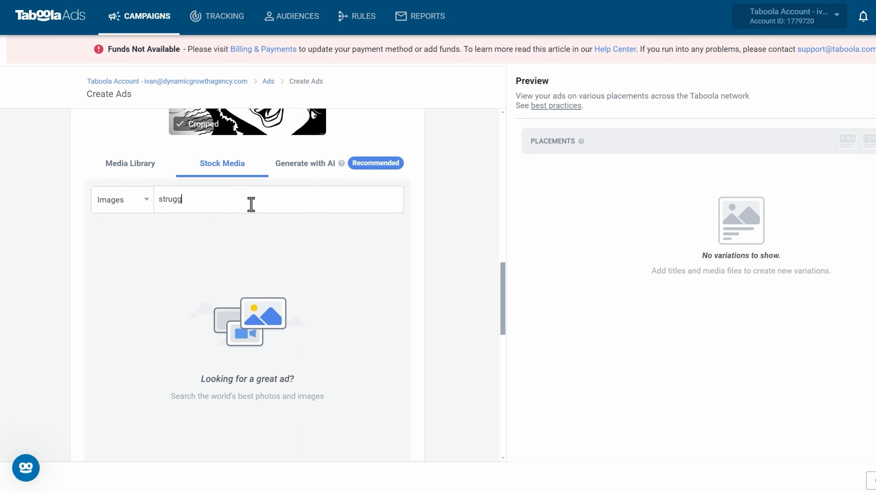
pyautogui.write('ling')
pyautogui.press('Return')
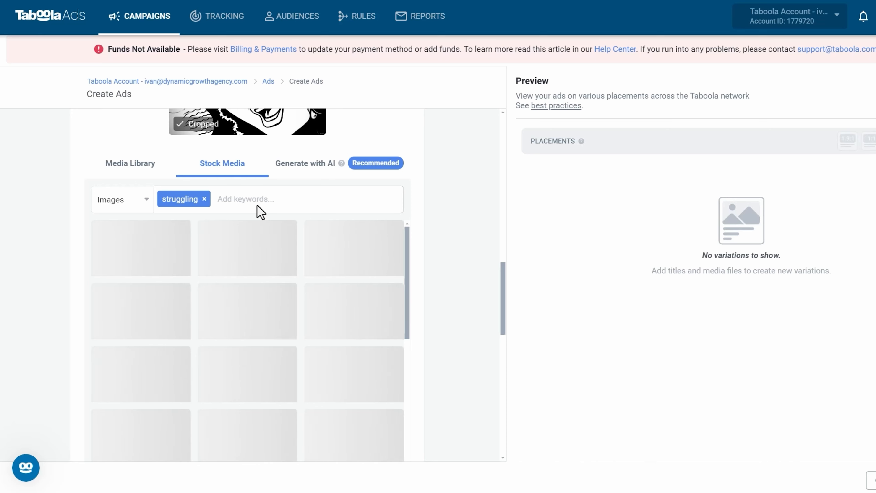
pyautogui.scroll(-2, 275, 303)
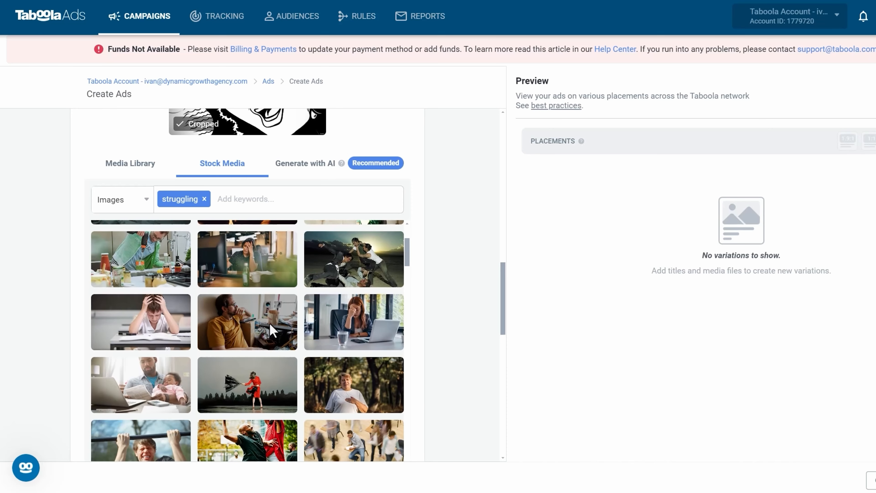
pyautogui.scroll(1, 269, 322)
pyautogui.click(153, 264)
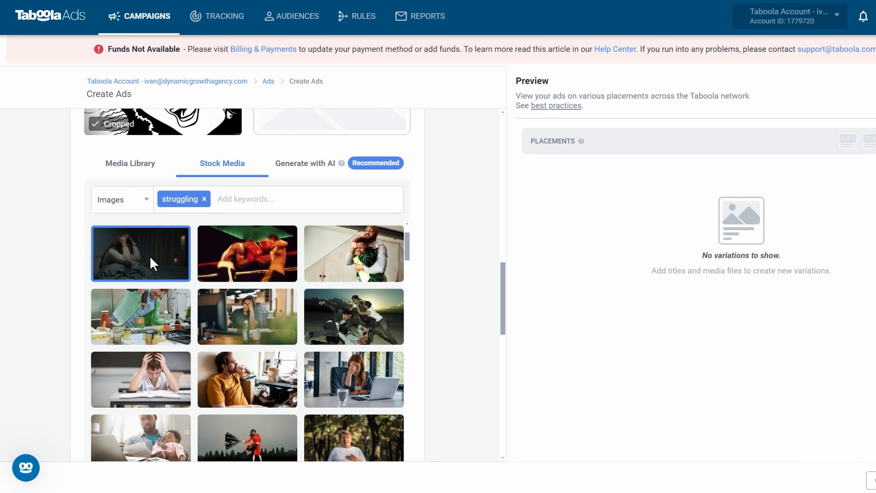
pyautogui.scroll(-1, 213, 303)
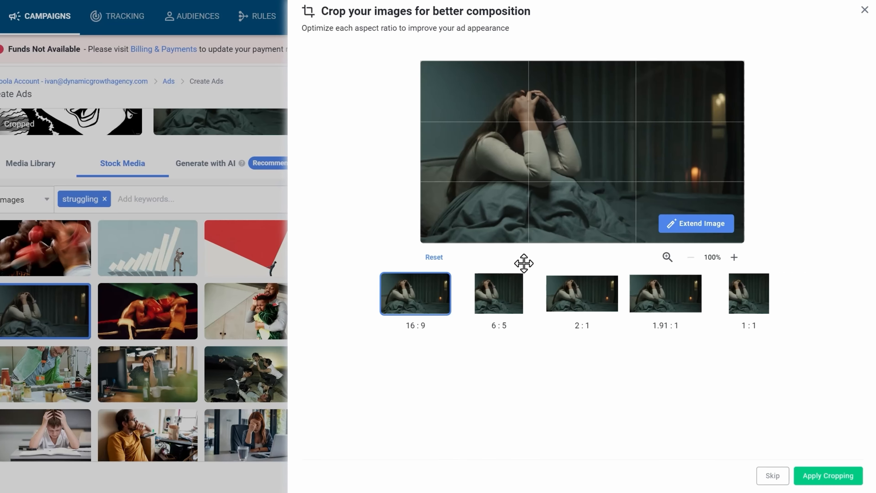
# Check the photo's 6:5, 2:1, 1.91:1 and 1:1 crops, apply the cropping and close the image variation suggestions.
pyautogui.click(505, 307)
pyautogui.click(608, 300)
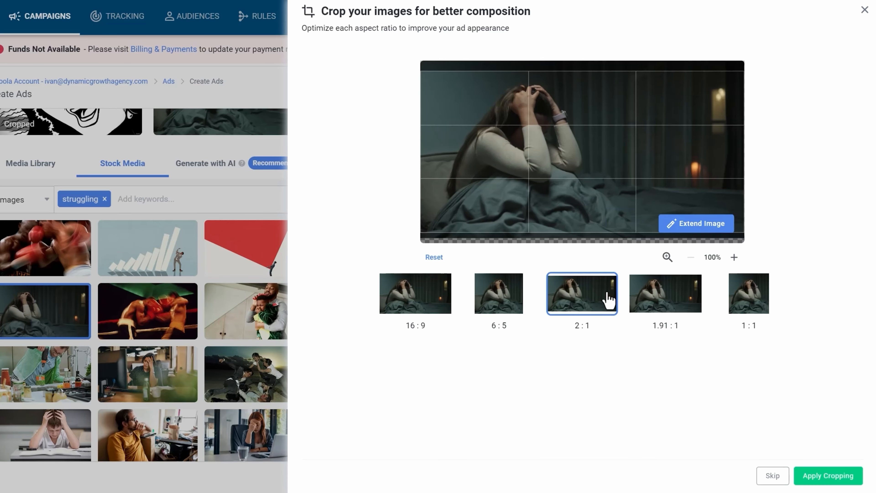
pyautogui.moveTo(611, 165); pyautogui.dragTo(617, 163)
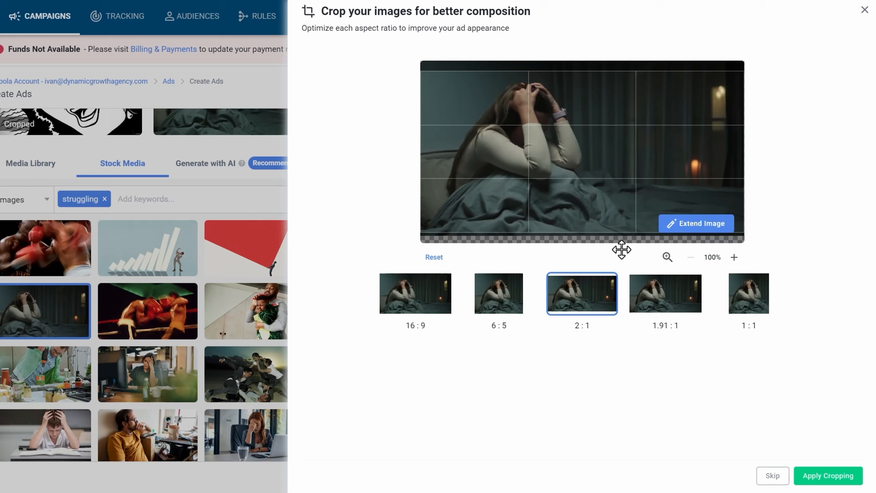
pyautogui.click(658, 303)
pyautogui.click(743, 285)
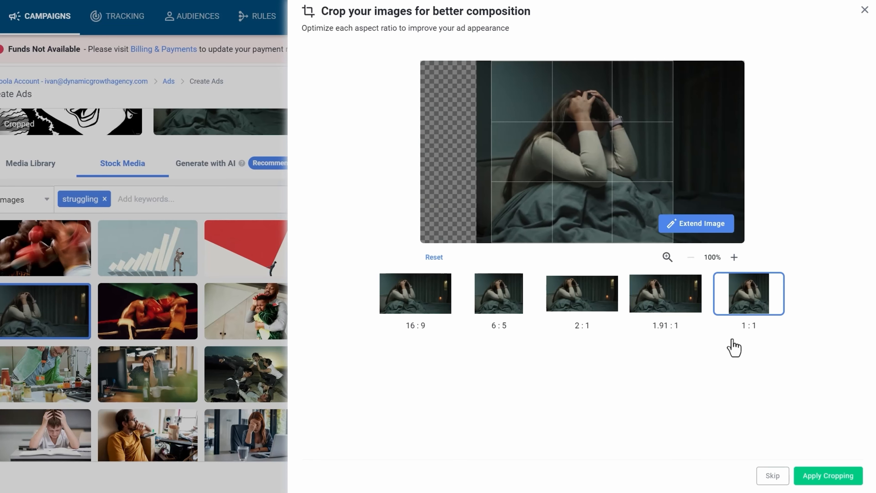
pyautogui.click(827, 480)
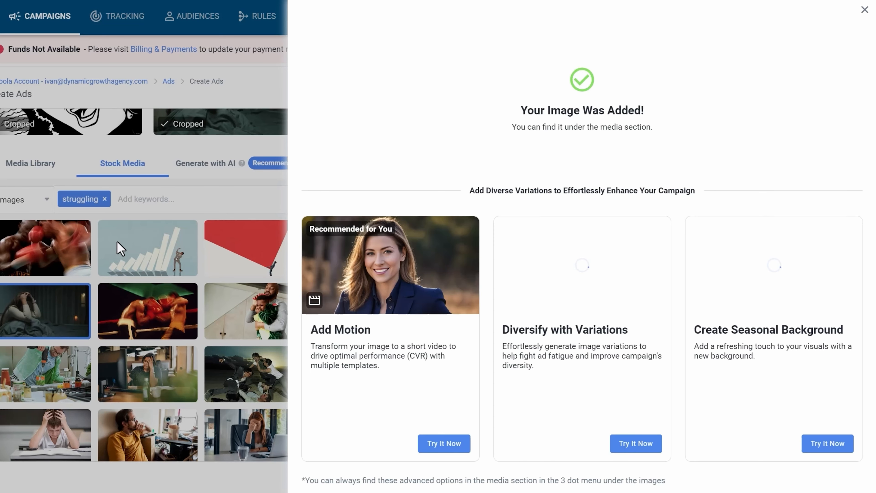
pyautogui.click(157, 219)
# Browse more "struggling" images, recheck the headlines, and replace the stock media keyword with "man in awe".
pyautogui.scroll(-8, 238, 340)
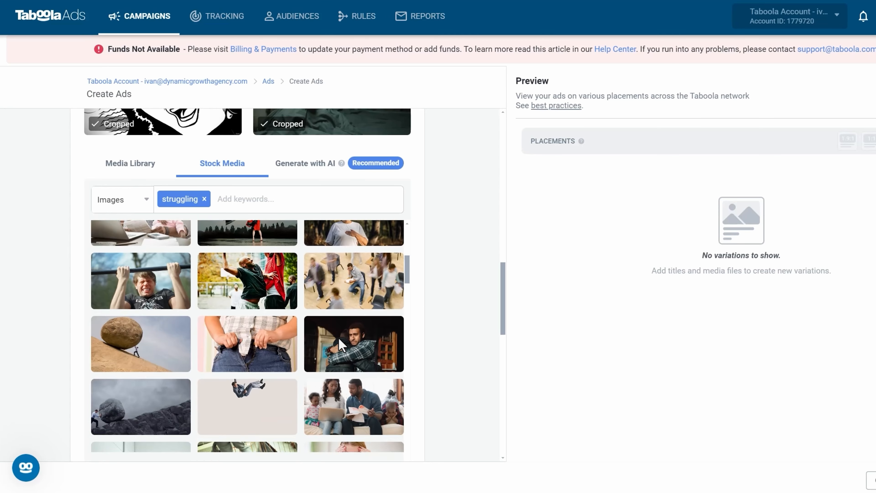
pyautogui.scroll(-10, 423, 369)
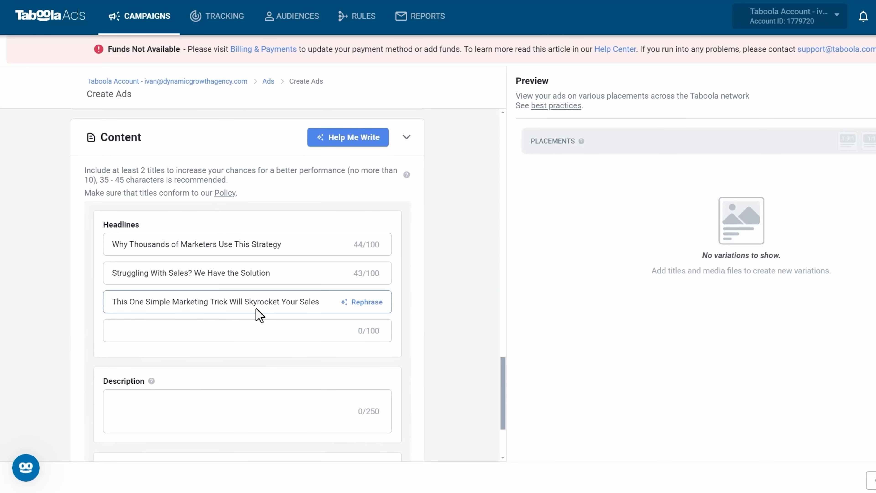
pyautogui.scroll(10, 109, 402)
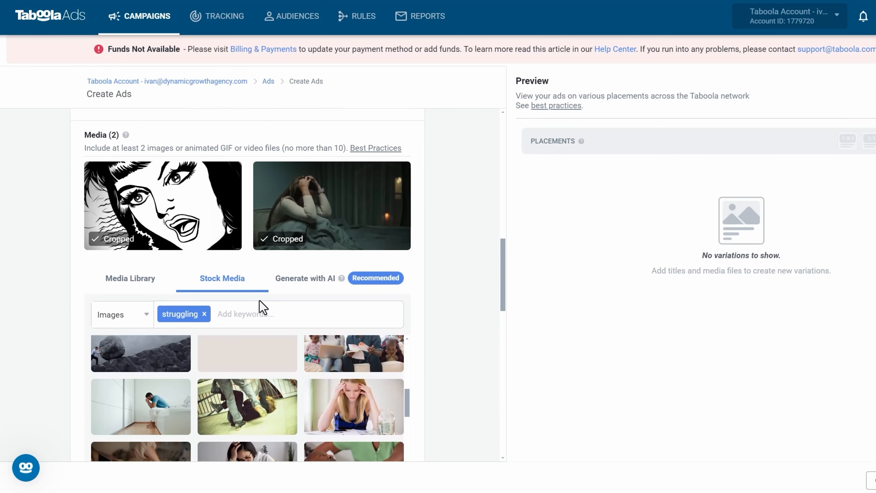
pyautogui.click(204, 313)
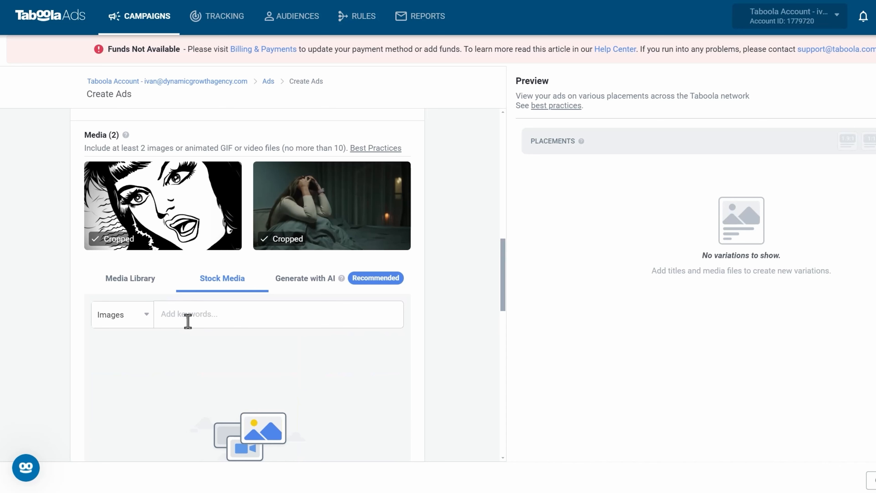
pyautogui.write('man in awe')
pyautogui.press('Return')
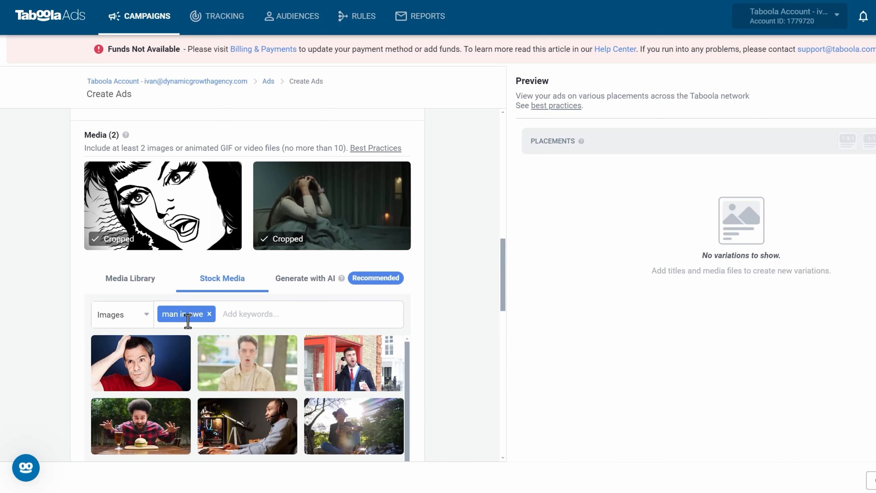
# Browse the "man in awe" results and select the photo of the shocked man in bed staring at his phone.
pyautogui.scroll(-3, 207, 308)
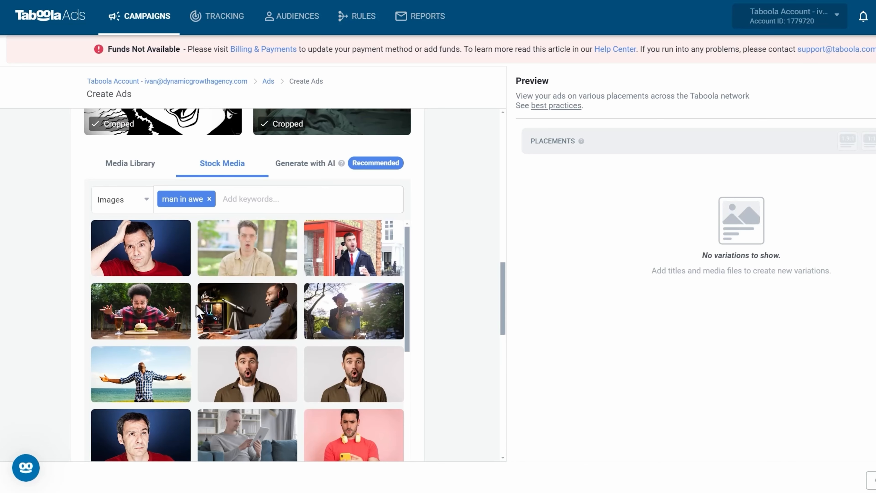
pyautogui.scroll(-5, 198, 311)
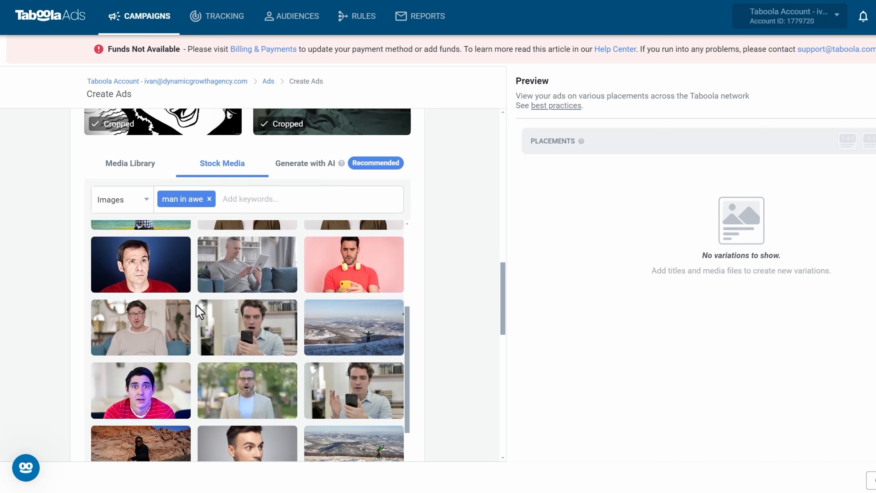
pyautogui.scroll(-8, 199, 311)
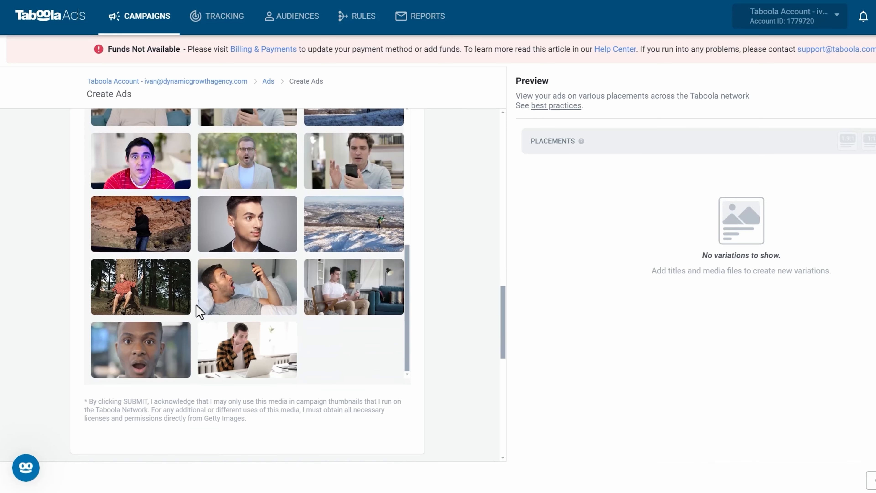
pyautogui.moveTo(231, 298)
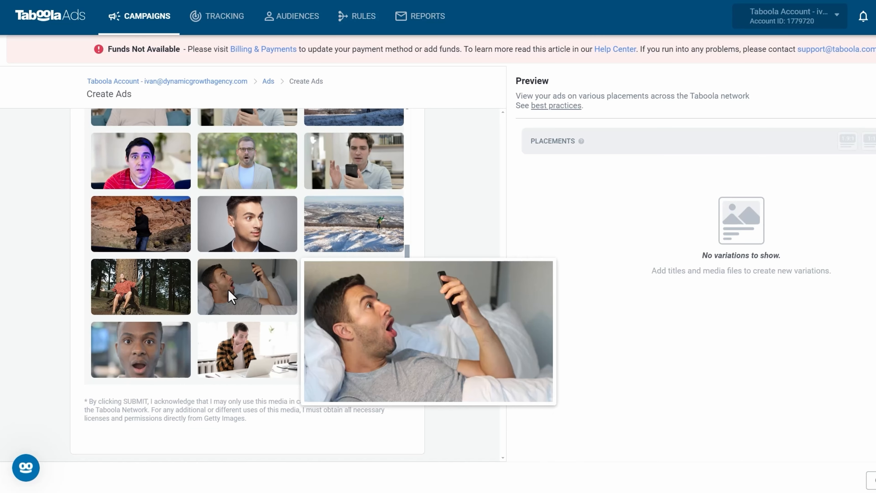
pyautogui.click(230, 297)
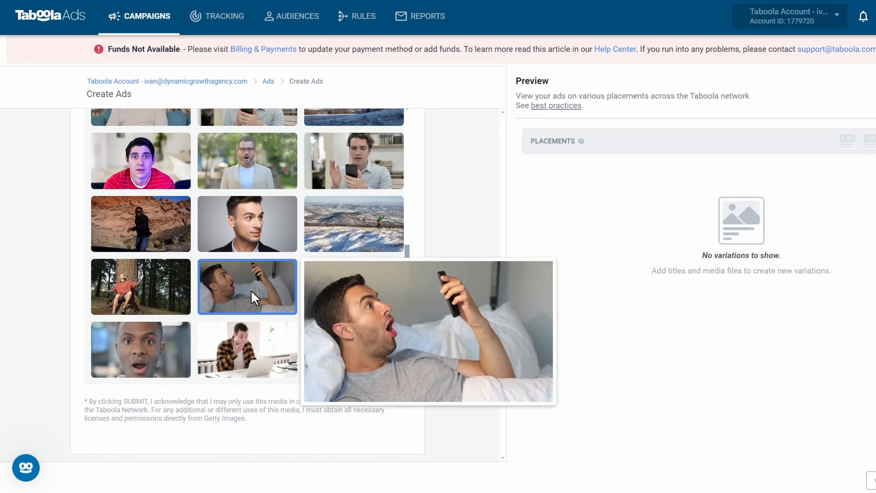
pyautogui.click(222, 288)
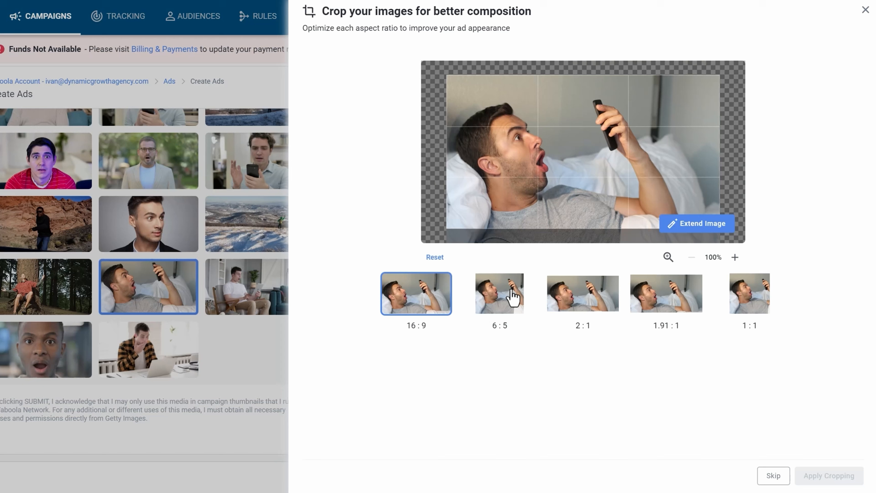
# Check the shocked-man photo's 6:5, 2:1, 1.91:1 and 1:1 crops and apply the cropping.
pyautogui.click(522, 297)
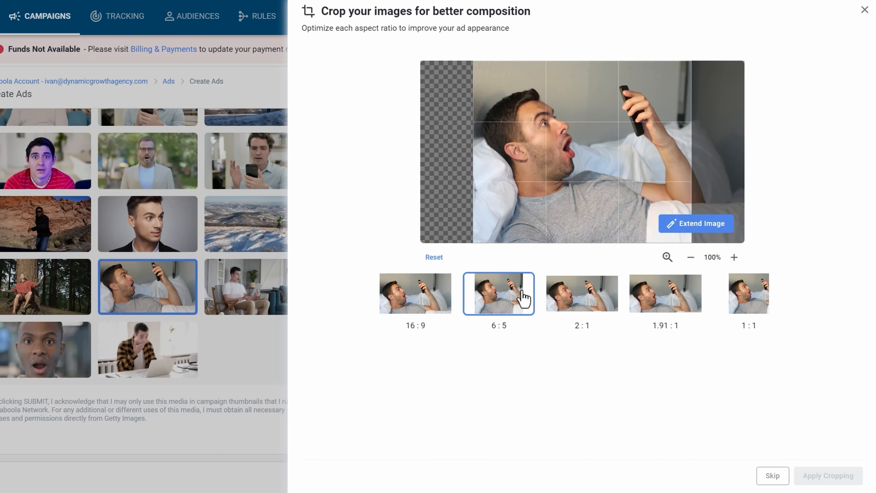
pyautogui.click(574, 307)
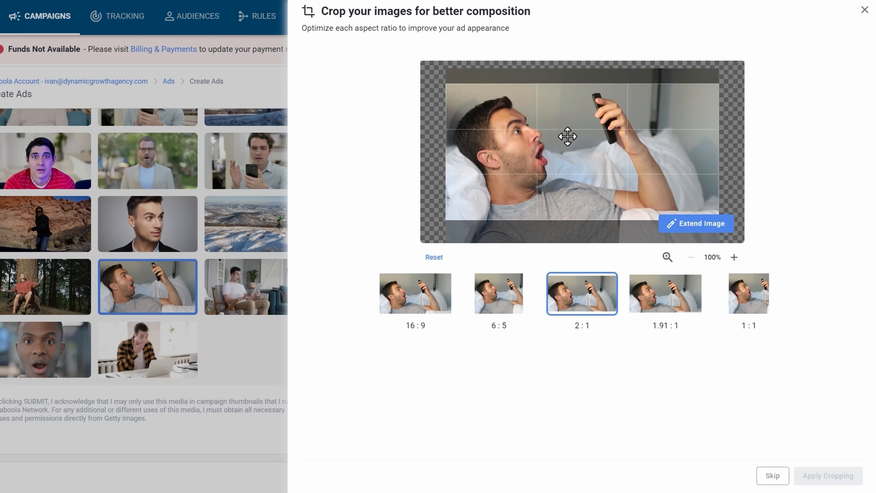
pyautogui.click(673, 300)
pyautogui.moveTo(611, 161)
pyautogui.mouseDown()
pyautogui.moveTo(610, 141)
pyautogui.moveTo(603, 160)
pyautogui.mouseUp()
pyautogui.click(749, 296)
pyautogui.click(699, 302)
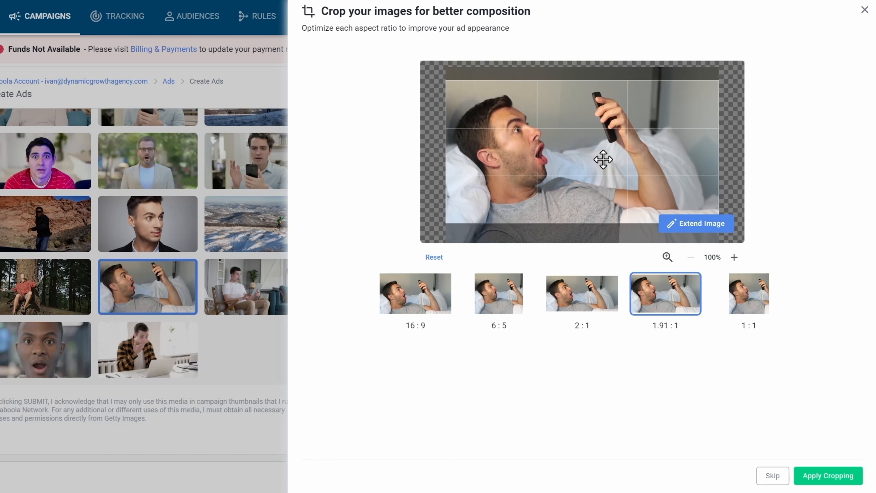
pyautogui.click(811, 480)
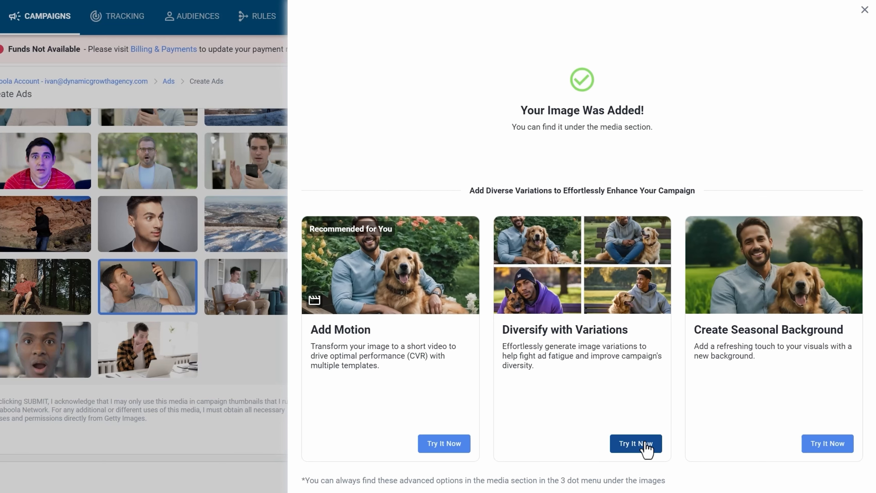
# Generate AI variations of the shocked-man photo with Diversify with Variations, and cancel without selecting one.
pyautogui.click(636, 443)
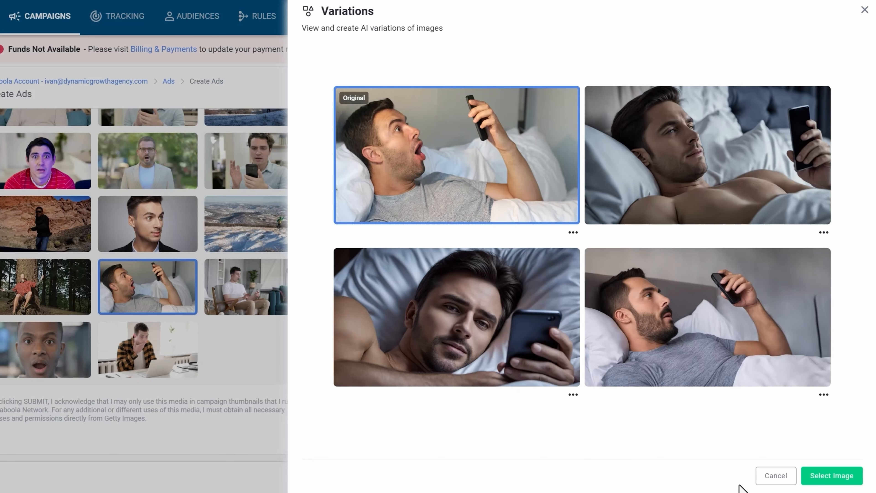
pyautogui.click(776, 475)
# Review the added ad images and the headlines, and open the ad description for editing.
pyautogui.scroll(8, 456, 289)
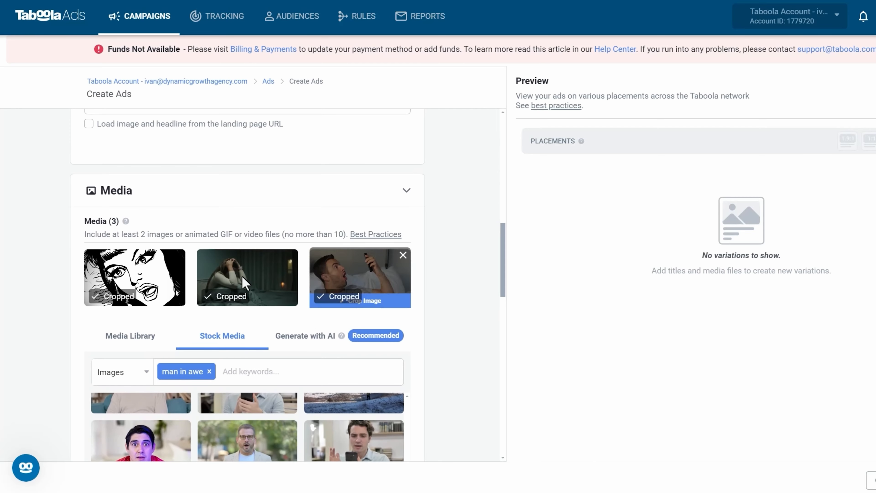
pyautogui.scroll(-10, 471, 364)
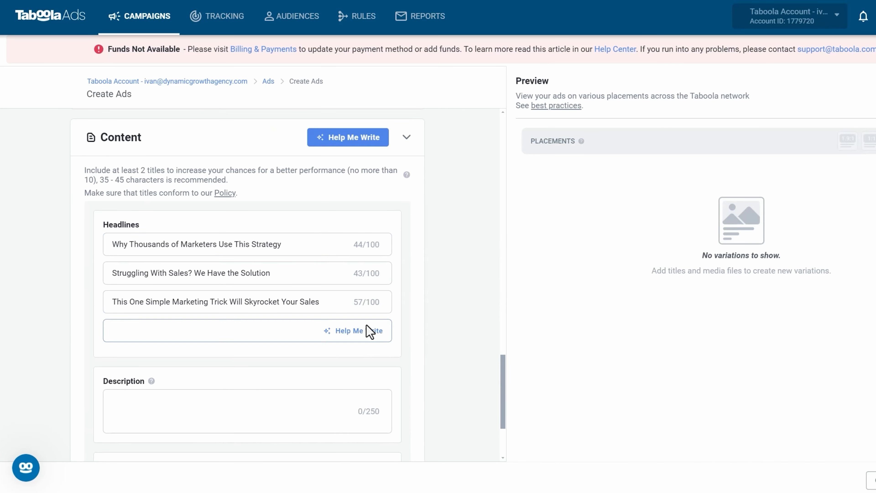
pyautogui.scroll(-3, 416, 360)
pyautogui.click(213, 288)
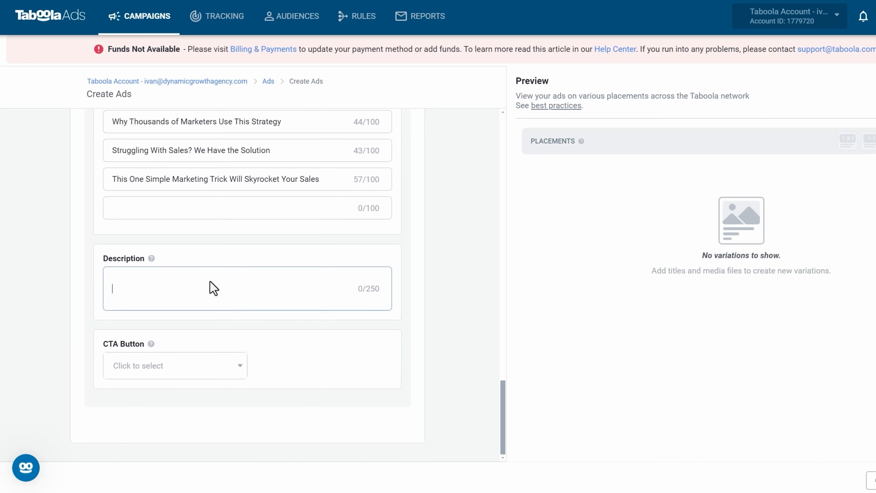